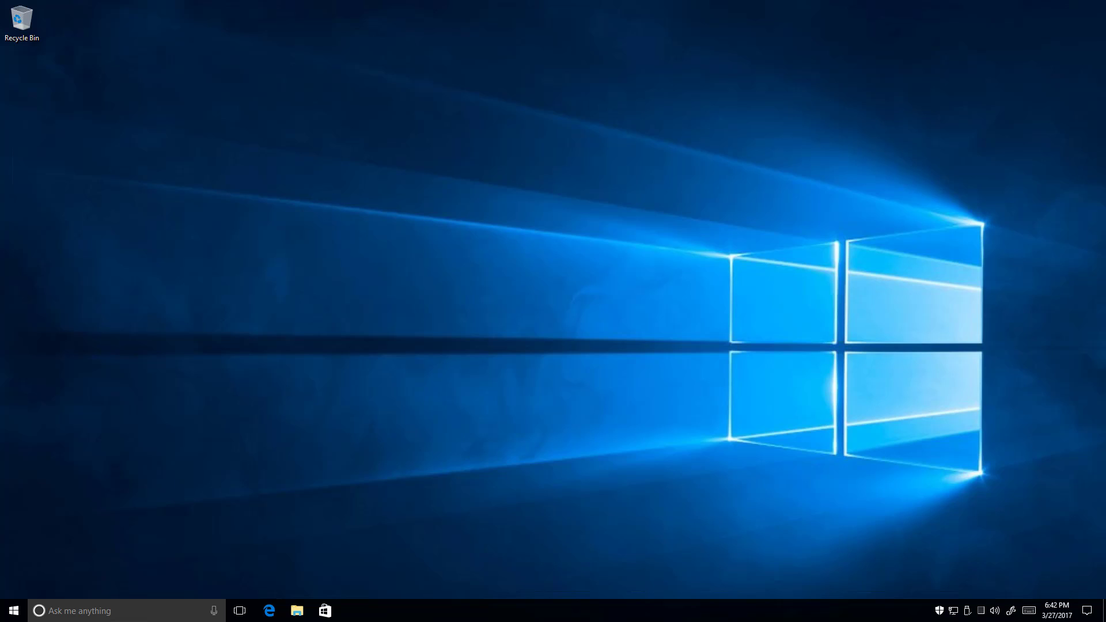
In Edge, search for 'download chrome' and open Google's Chrome download page
left_click(278, 613)
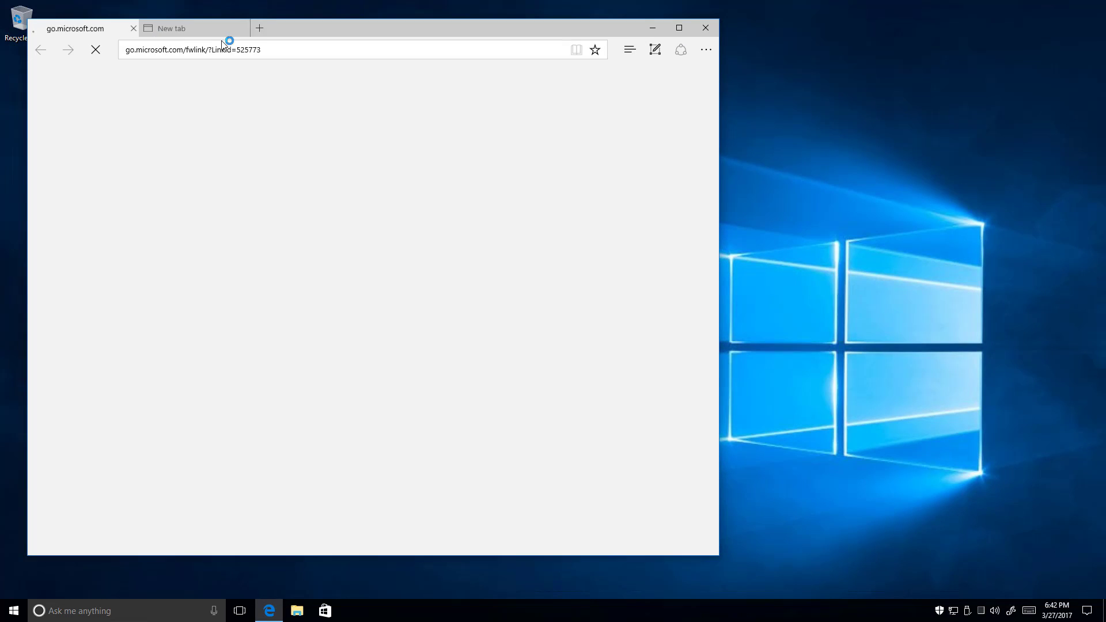
left_click(219, 55)
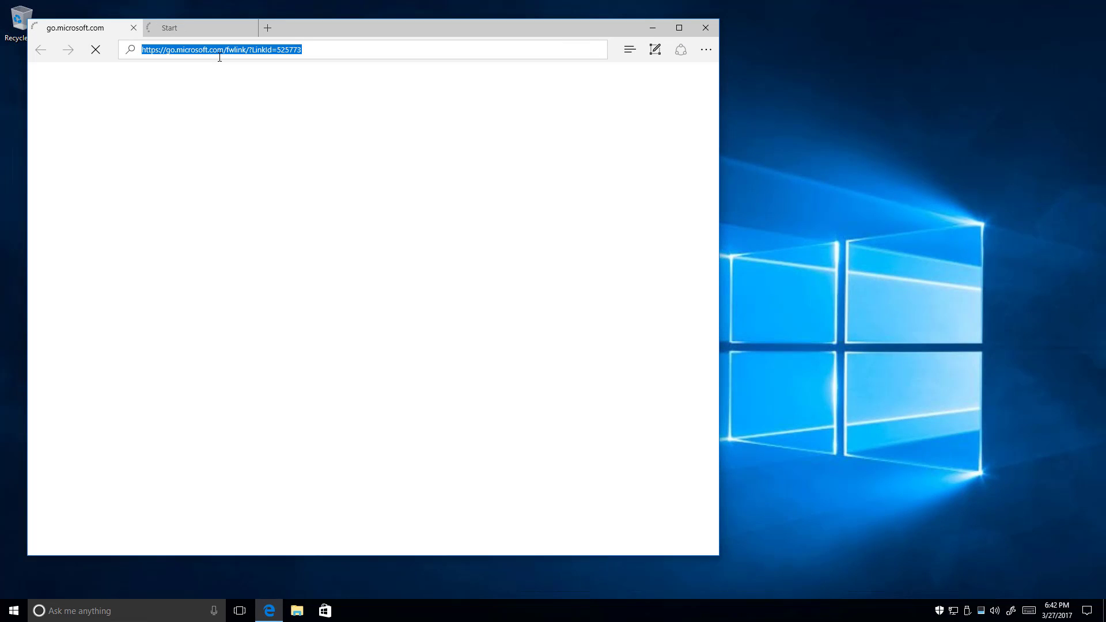
type("downlo")
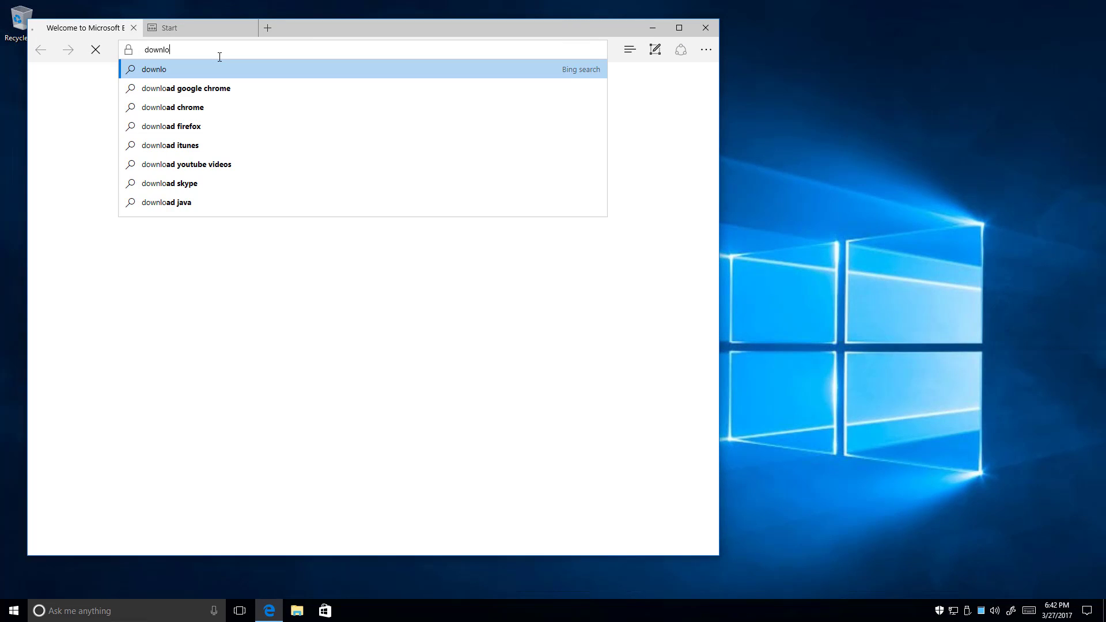
type("ad chrome")
key("Return")
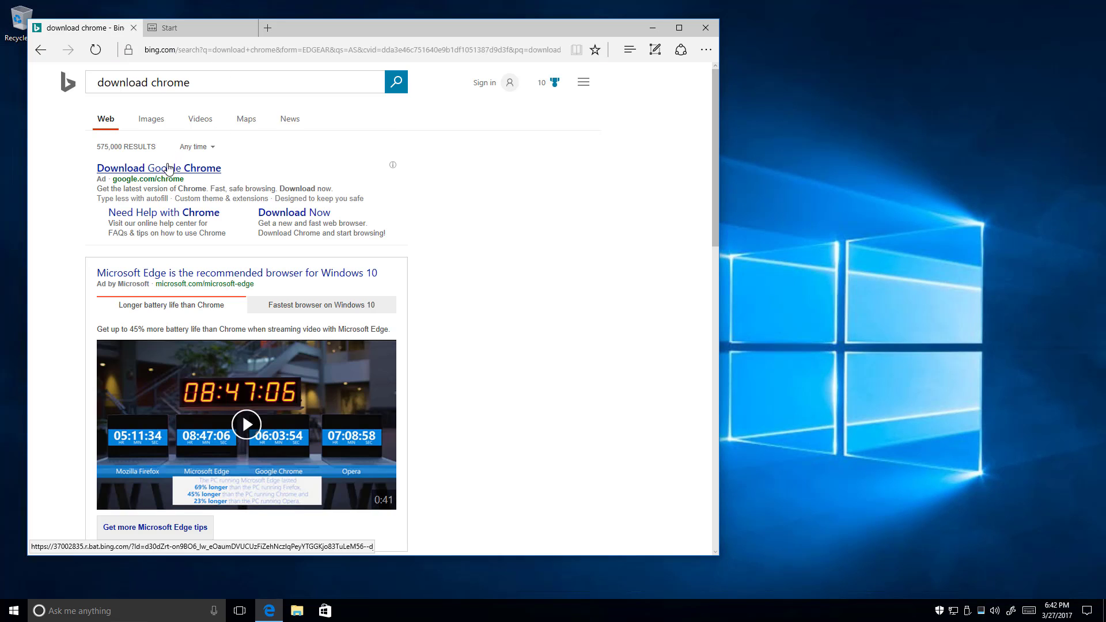
left_click(165, 171)
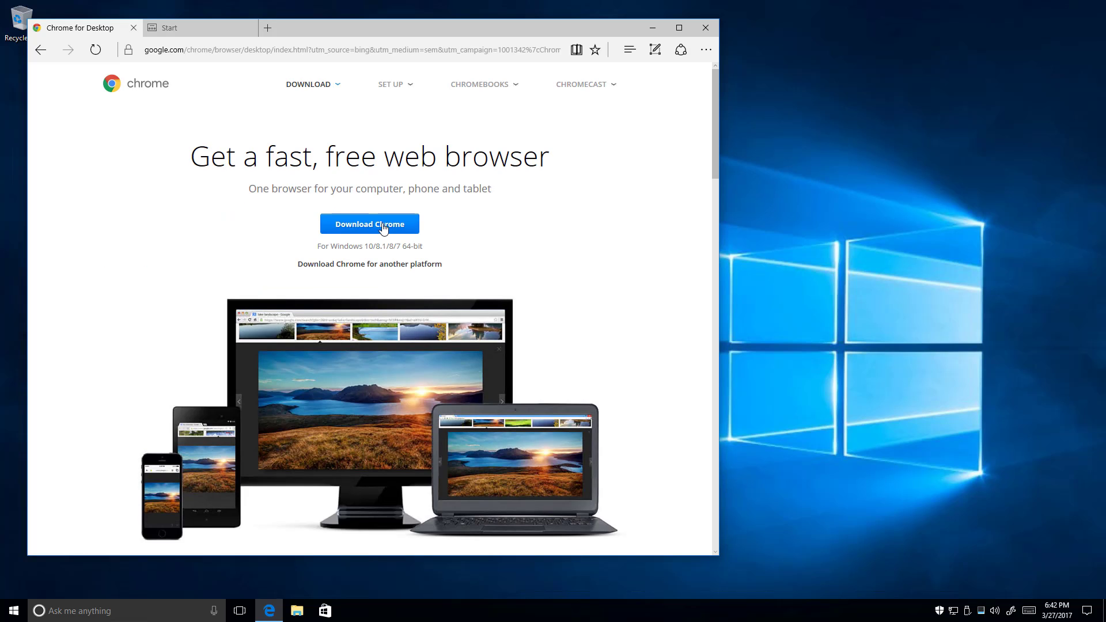
Download ChromeSetup.exe with Accept and Install, run it, and approve the UAC prompt
left_click(406, 231)
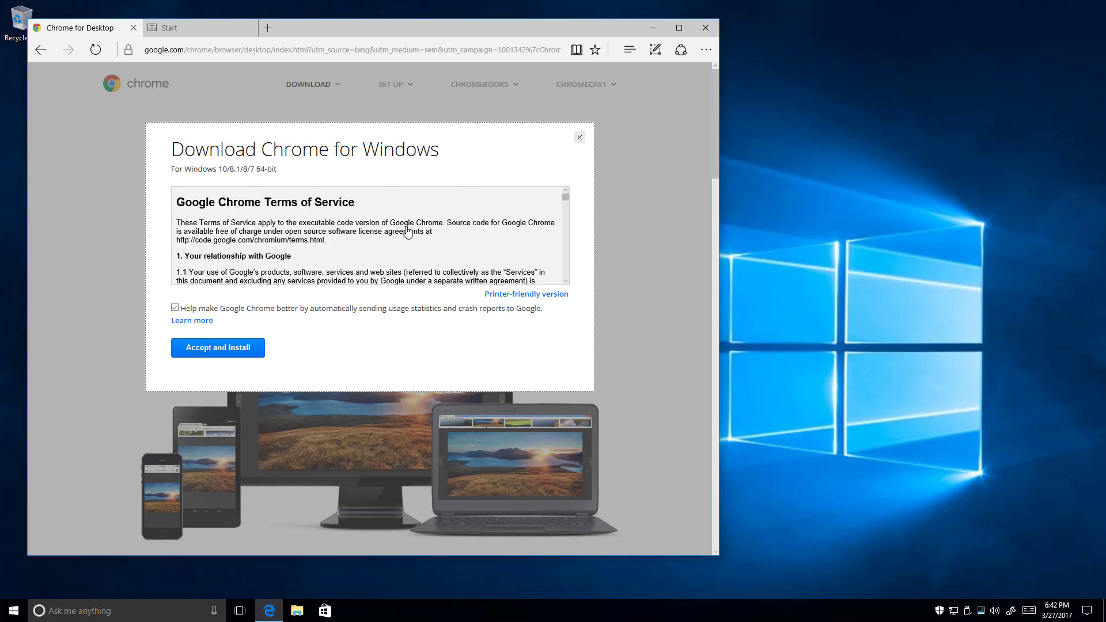
left_click(219, 349)
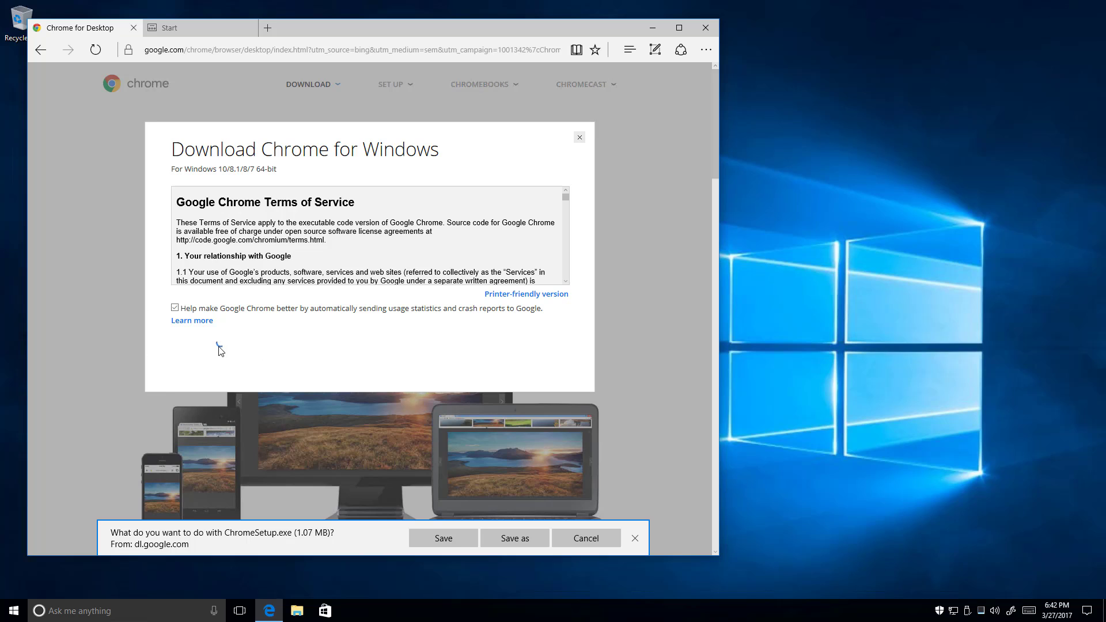
left_click(455, 540)
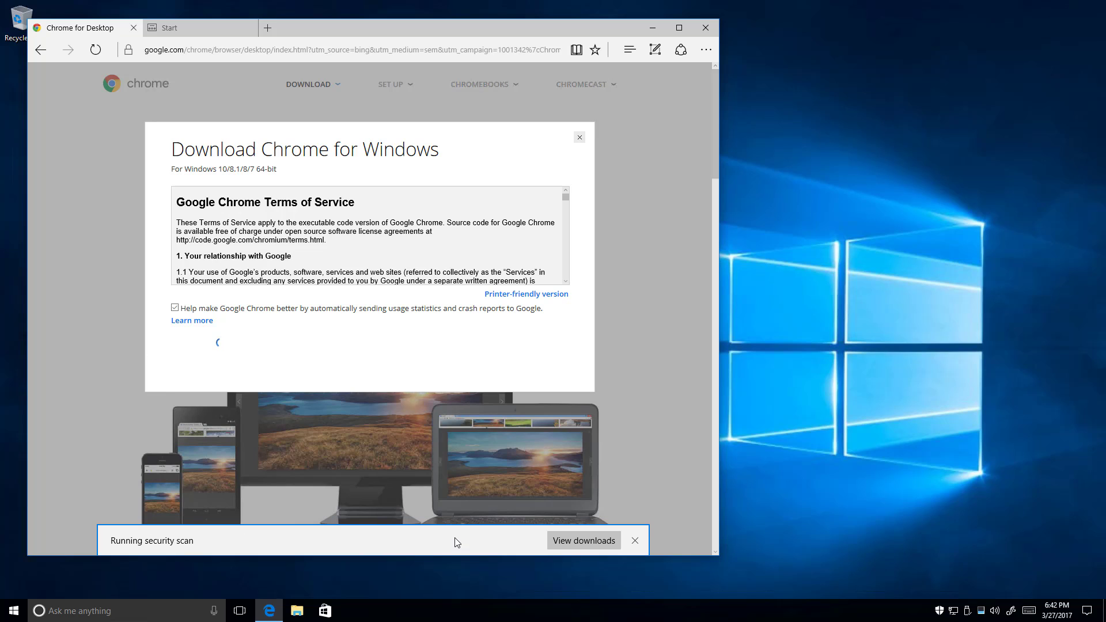
left_click(456, 540)
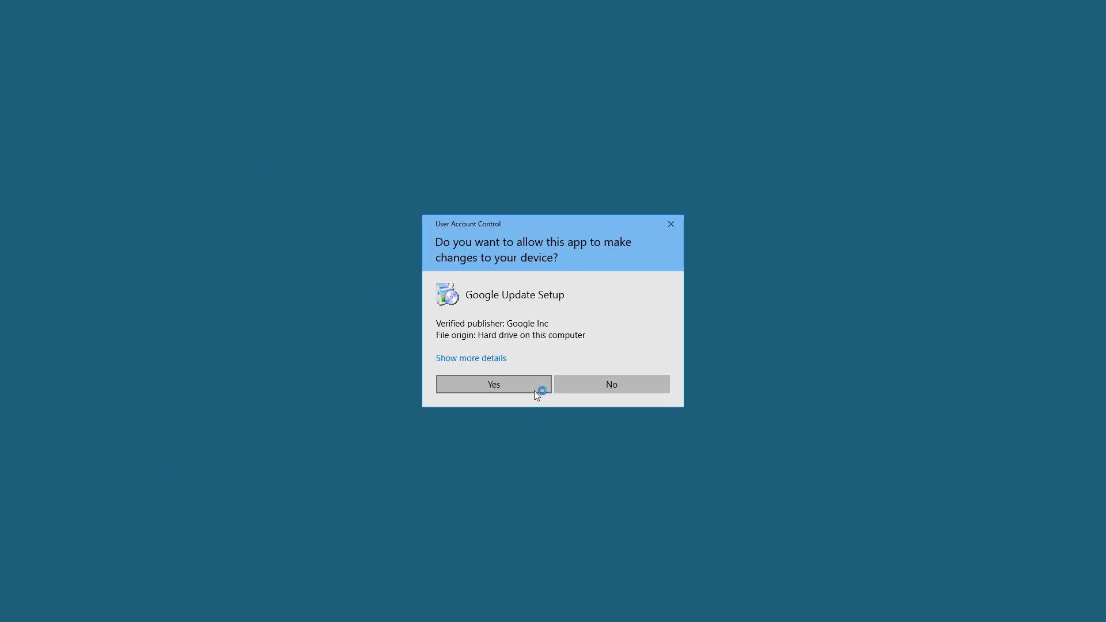
left_click(534, 390)
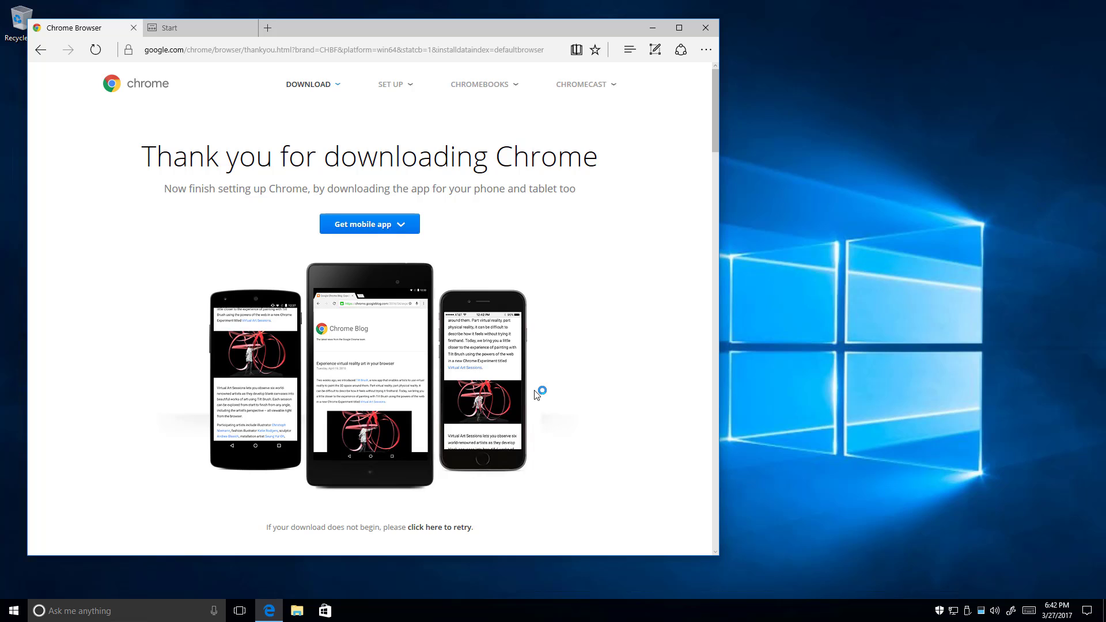
Close all Edge tabs, then maximise Chrome and resize it to nearly full width
left_click(707, 30)
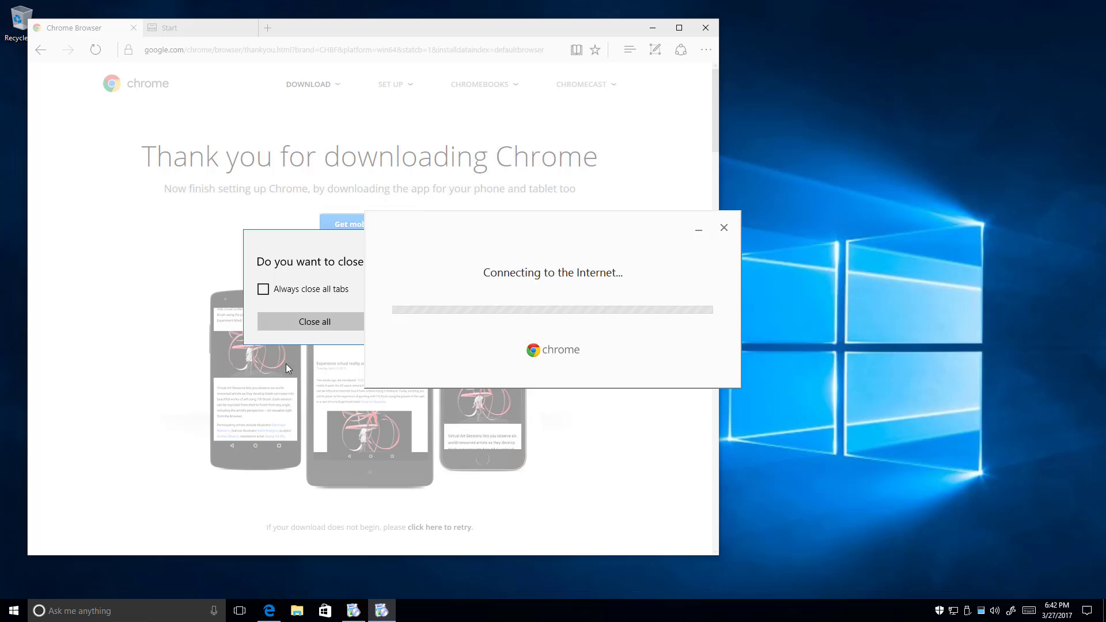
left_click(325, 326)
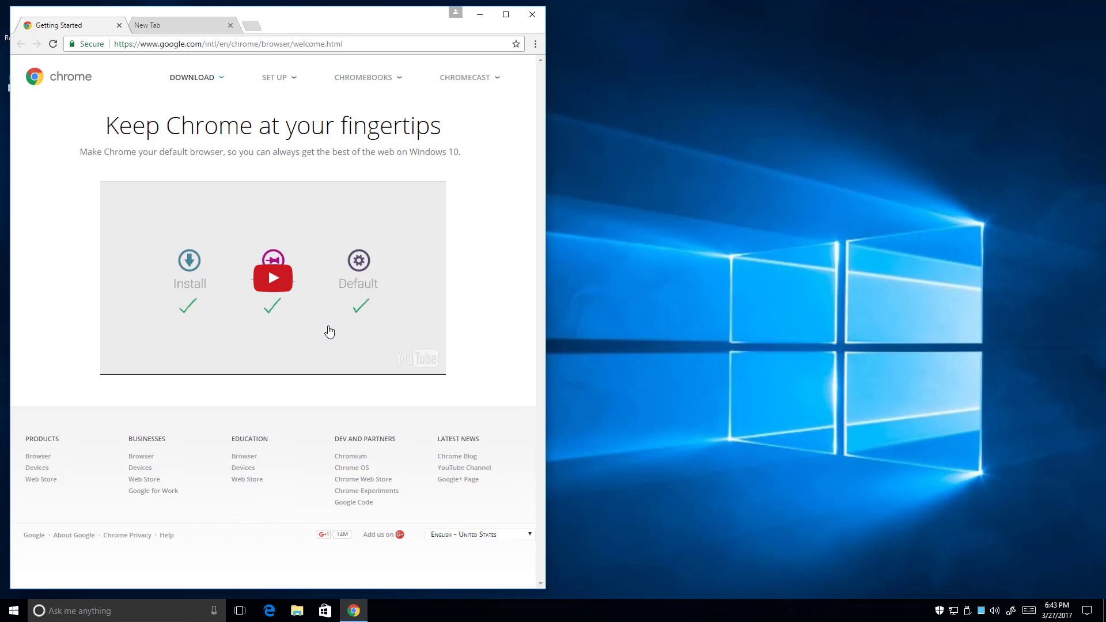
left_click(506, 17)
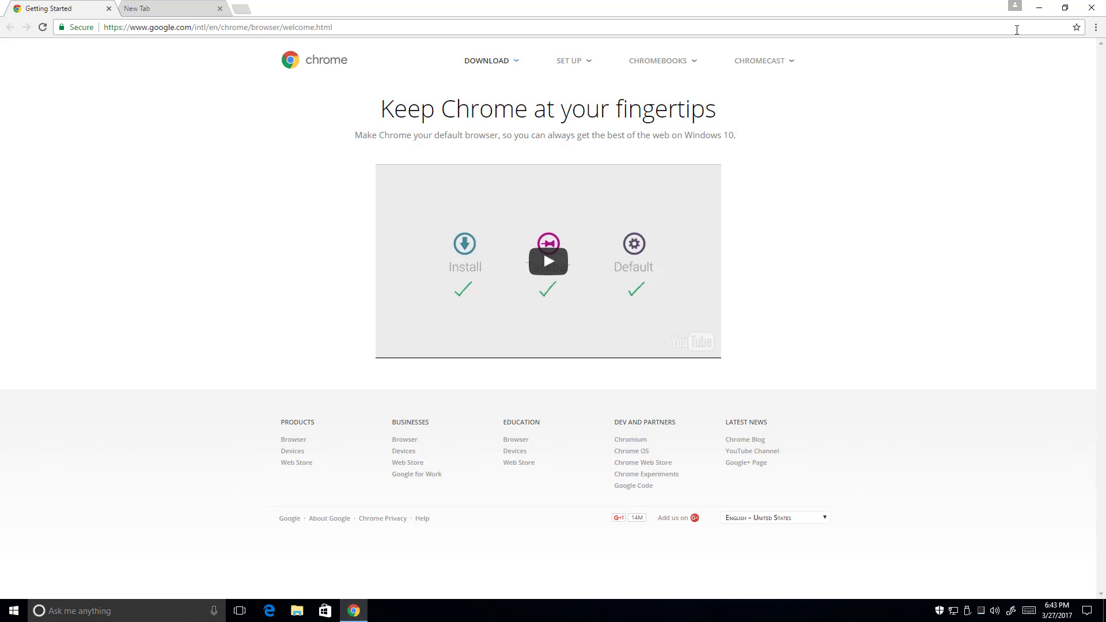
left_click(1065, 13)
left_click_drag(545, 155, 1099, 140)
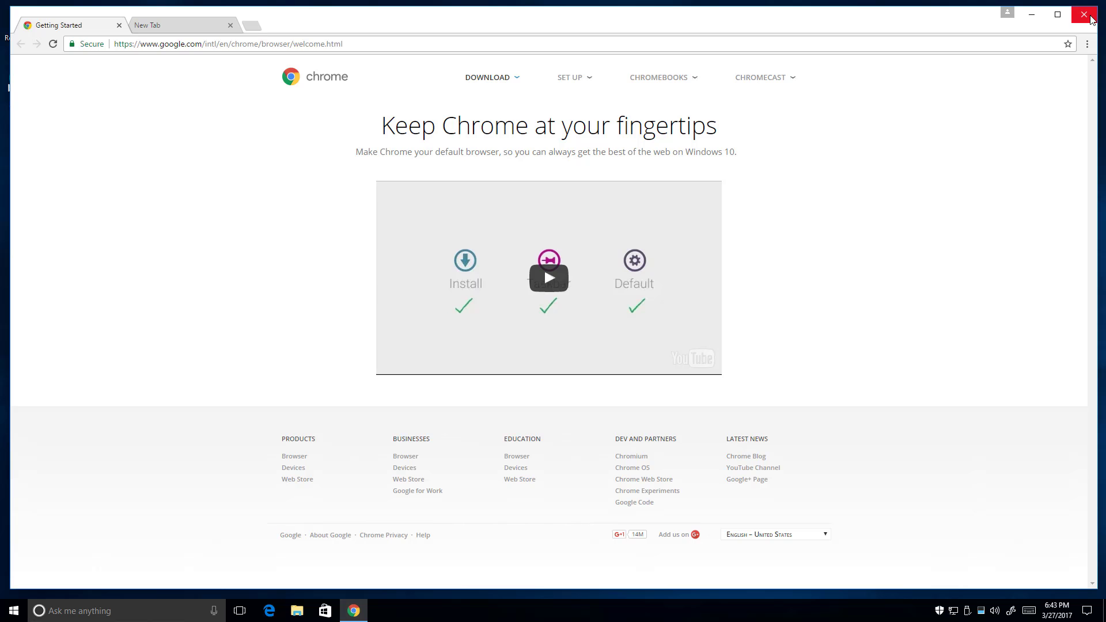
Close Chrome and relaunch it from its desktop shortcut
left_click(1090, 19)
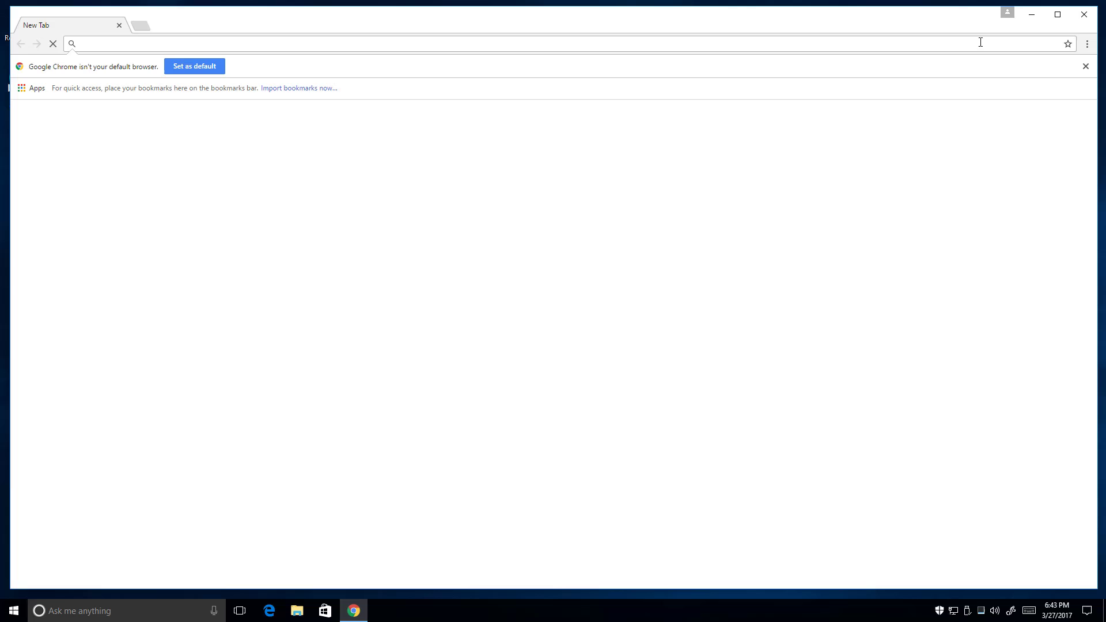
left_click(1091, 7)
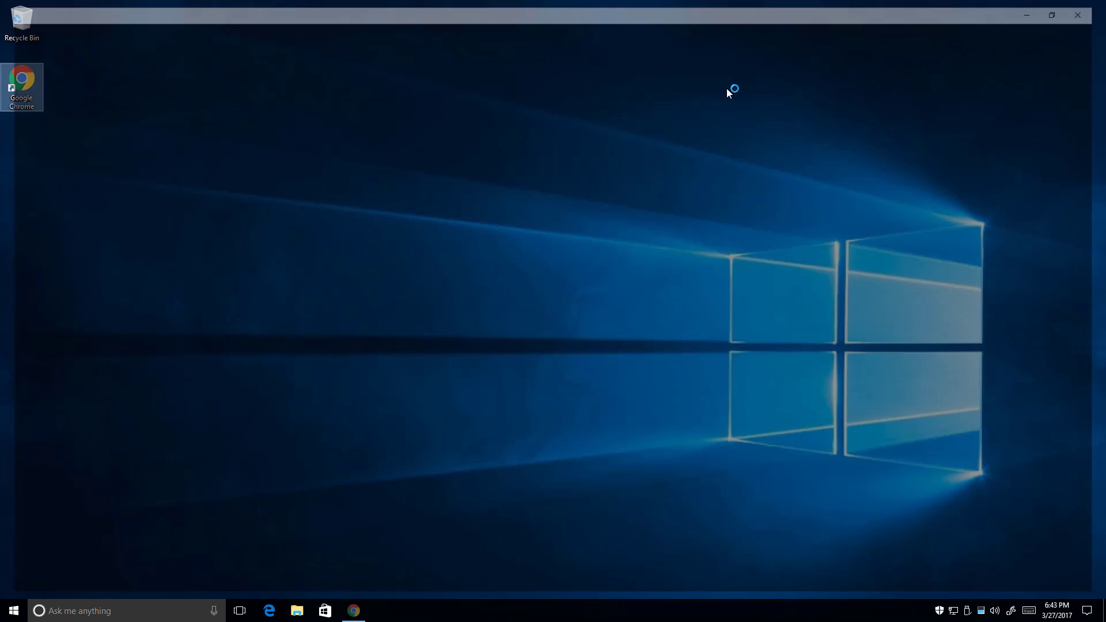
double_click(16, 85)
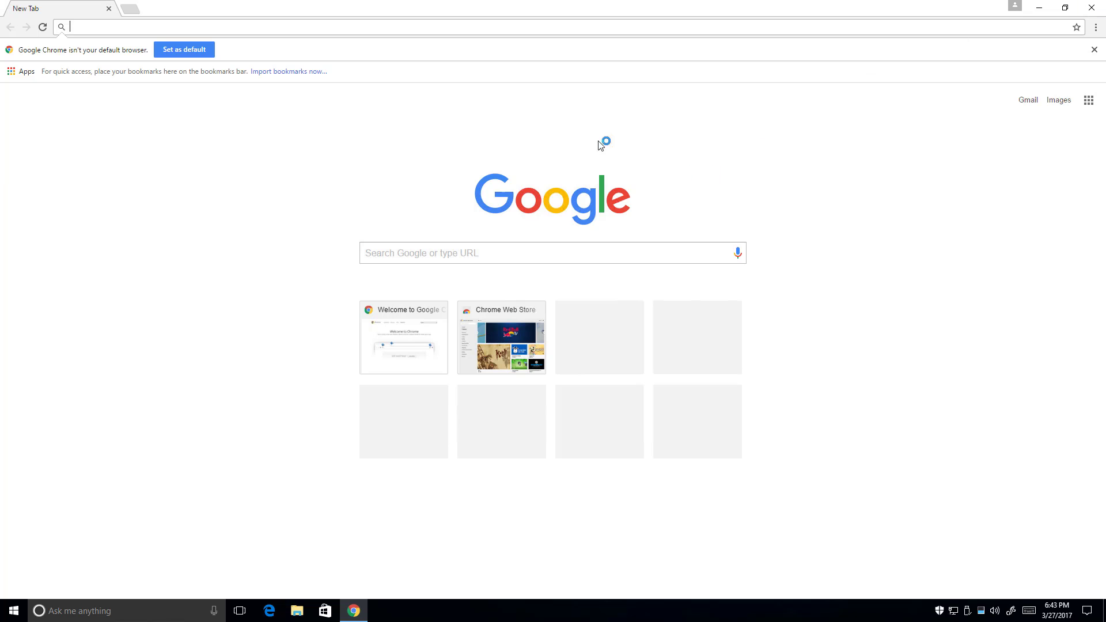
Set Default apps' Web browser to Google Chrome via Switch anyway, then close Settings
left_click(196, 53)
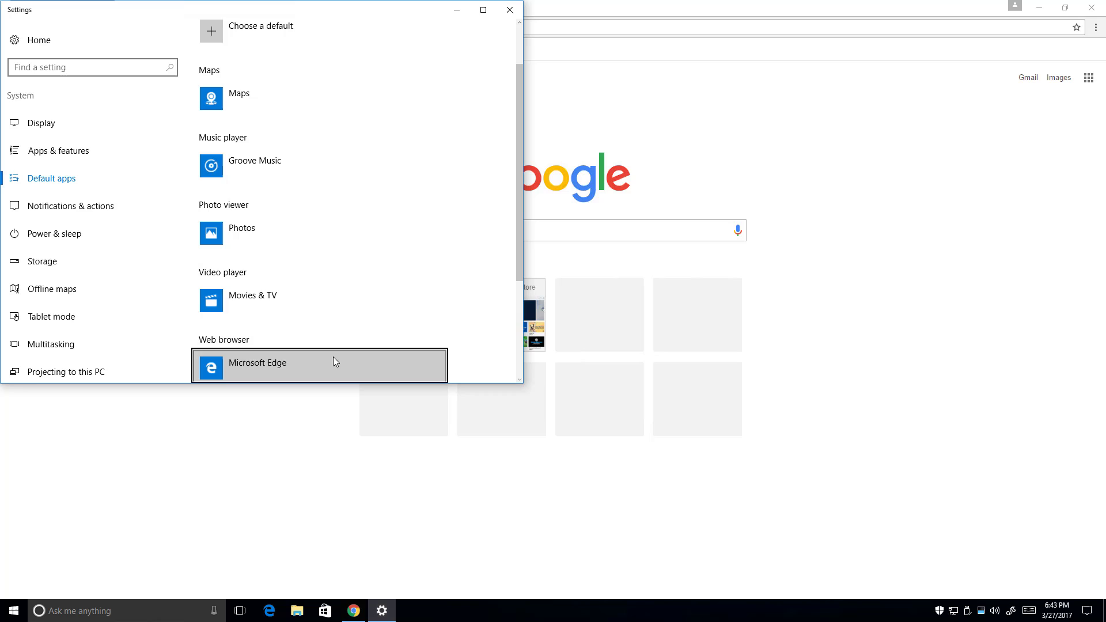
left_click(333, 357)
left_click(290, 243)
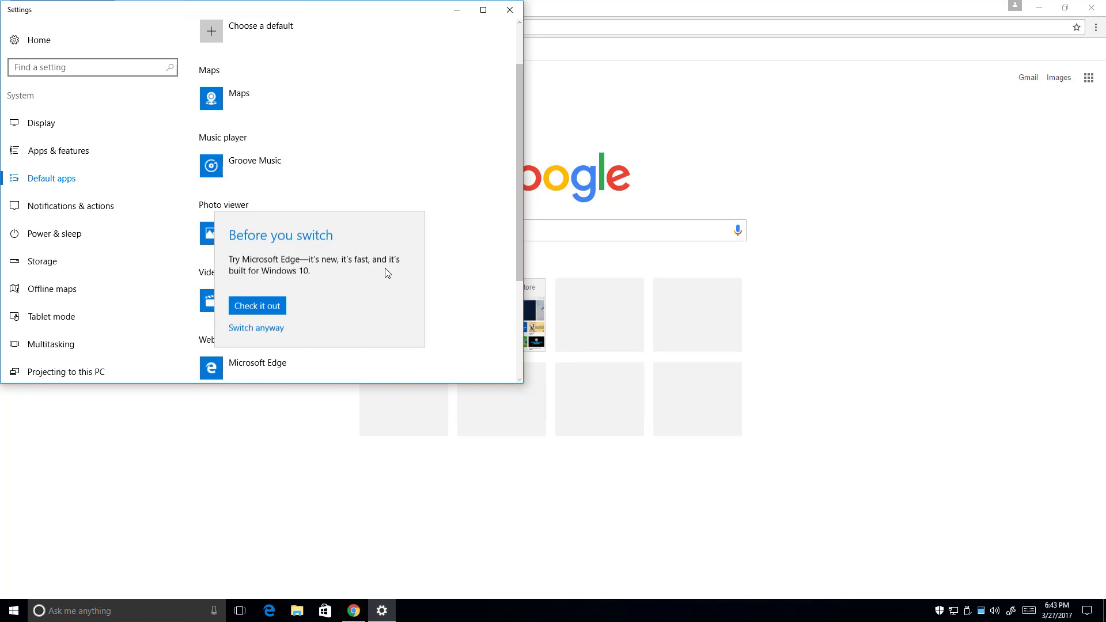
left_click(265, 331)
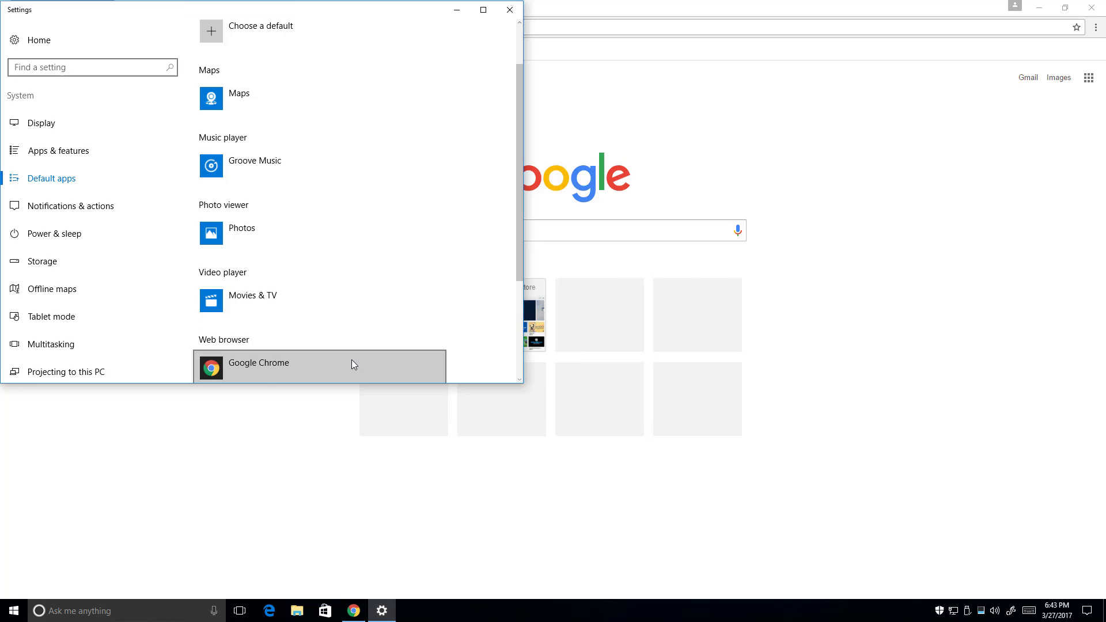
scroll(391, 338, "down", 3)
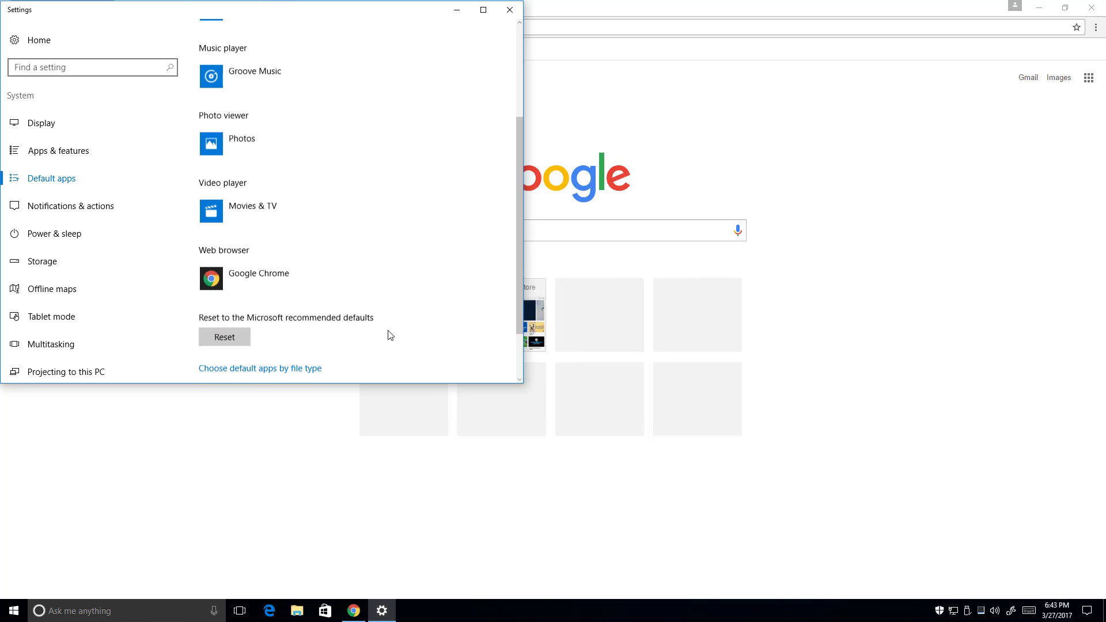
left_click(509, 10)
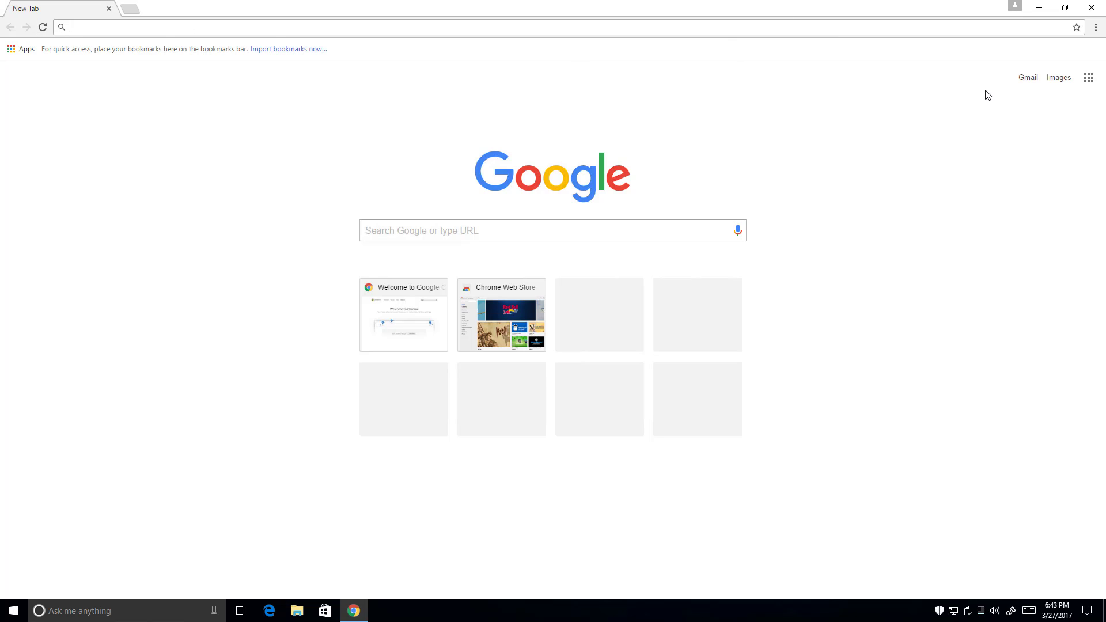
Dismiss the Chrome sign-in prompt and open the people manager from the profile menu
left_click(1016, 8)
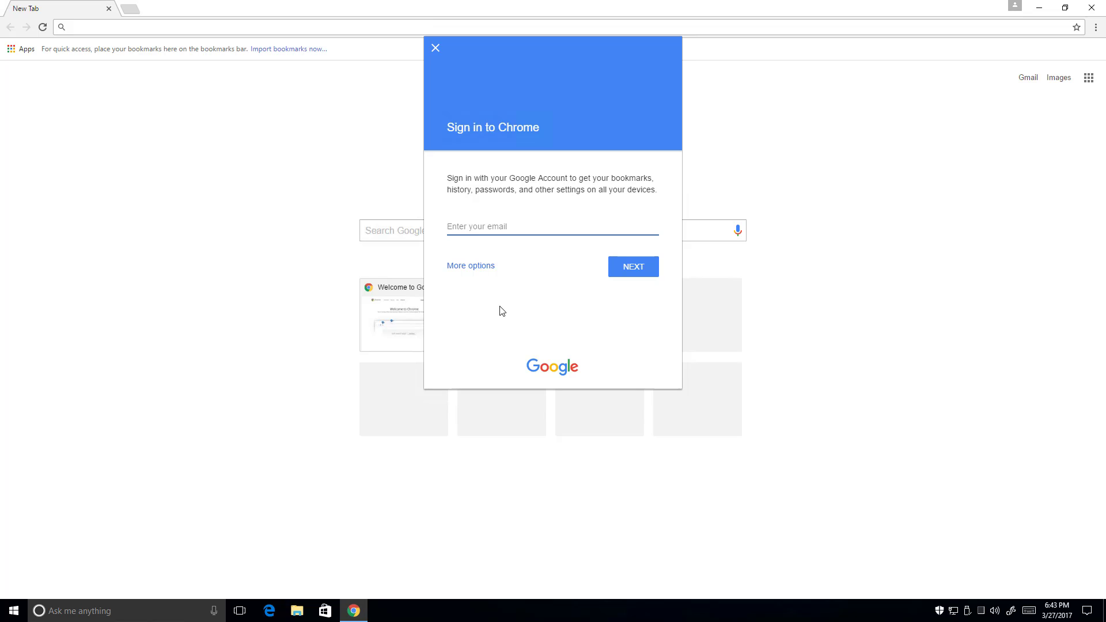
left_click(435, 49)
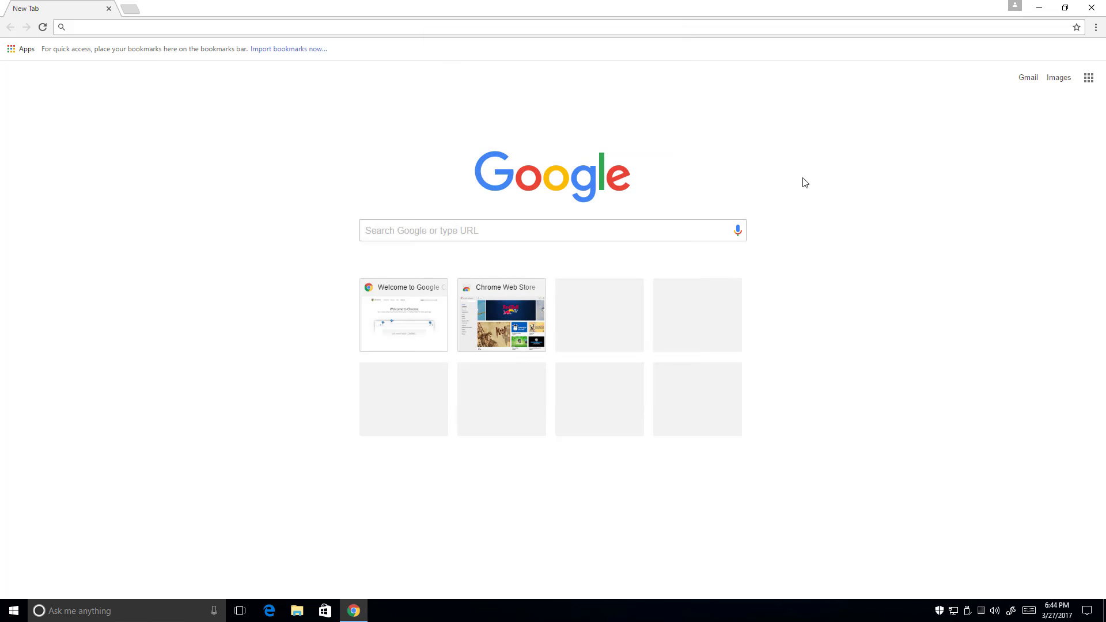
left_click(1016, 7)
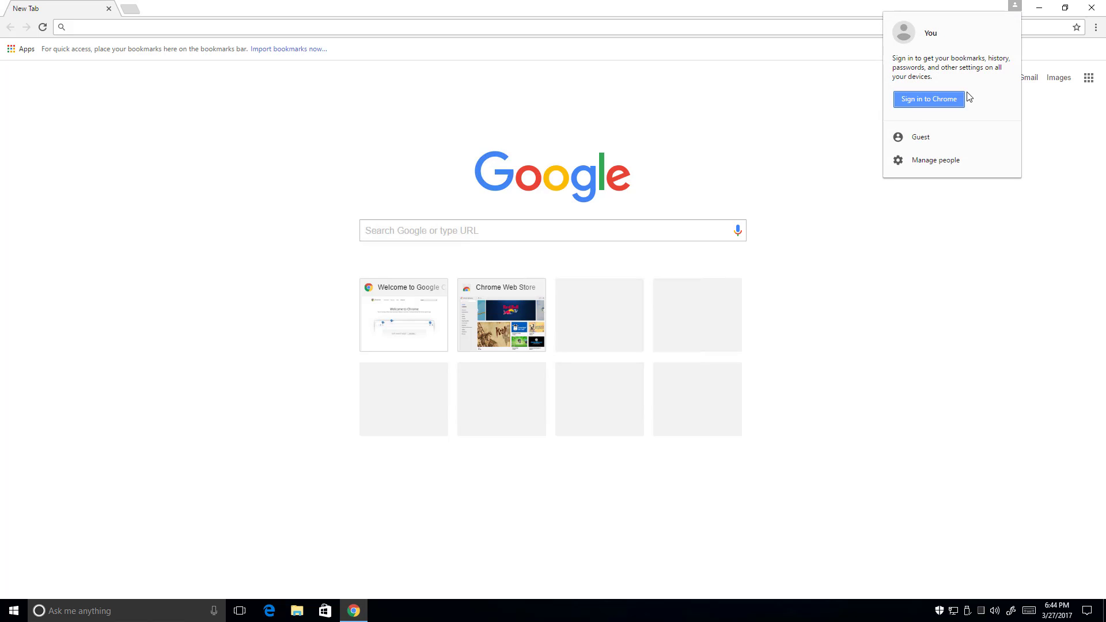
left_click(958, 162)
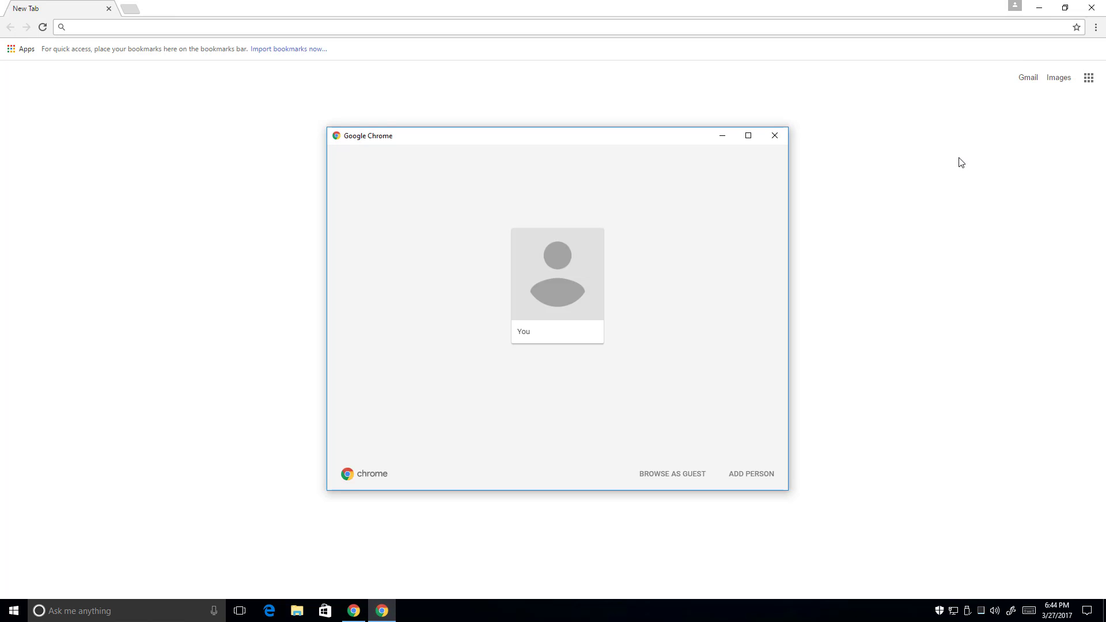
Add a person named 'vSphere' with the green avatar, then close both Chrome windows
left_click(752, 475)
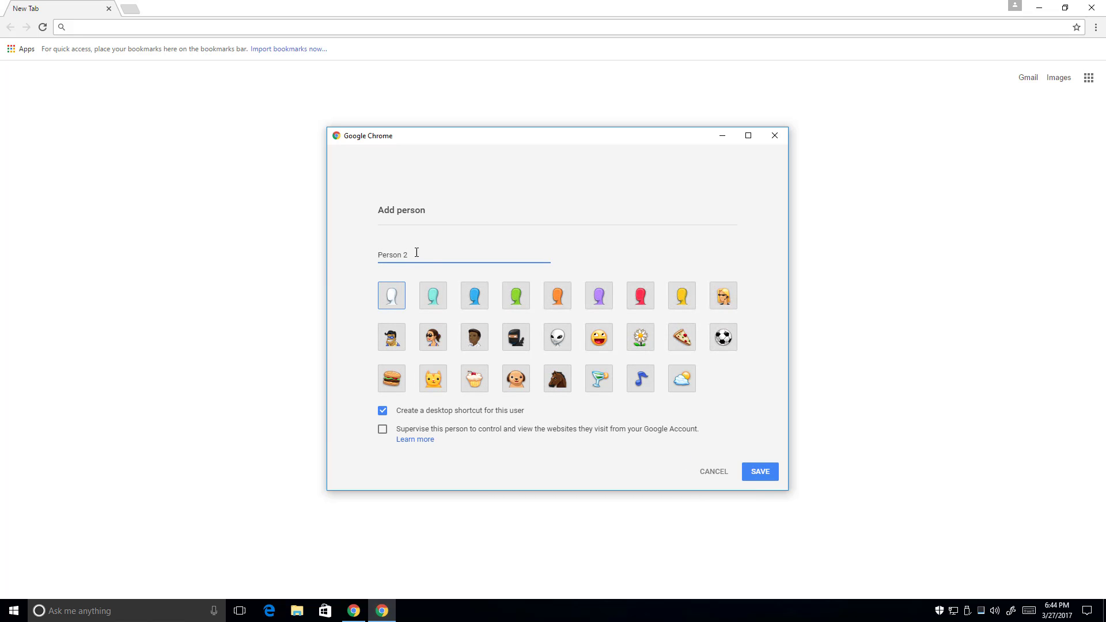
left_click_drag(416, 254, 279, 240)
type("vSphere")
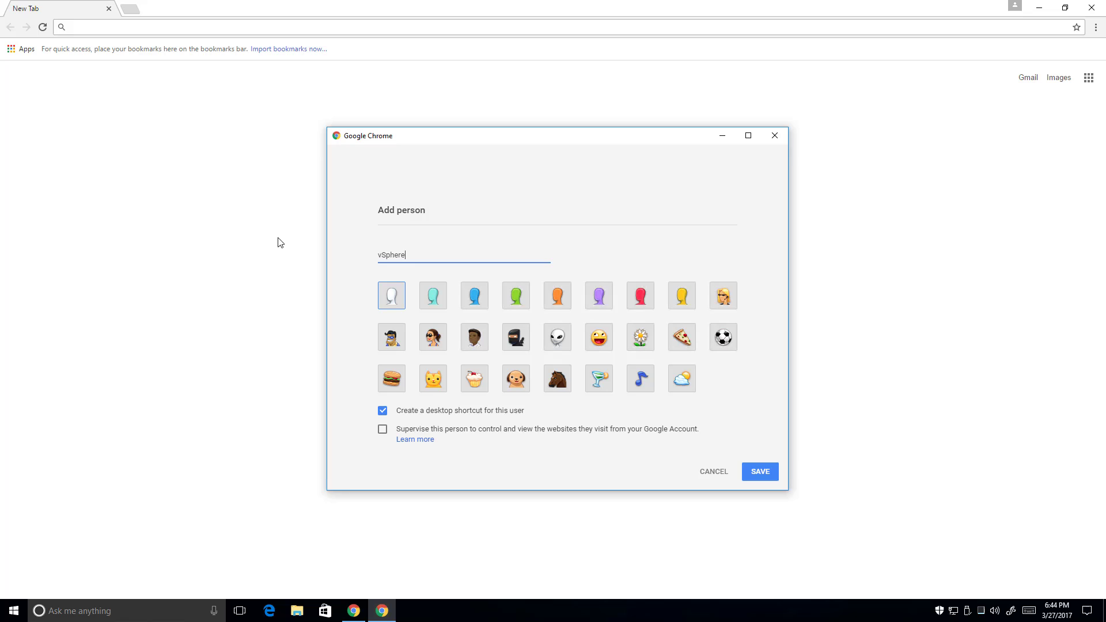
left_click(524, 310)
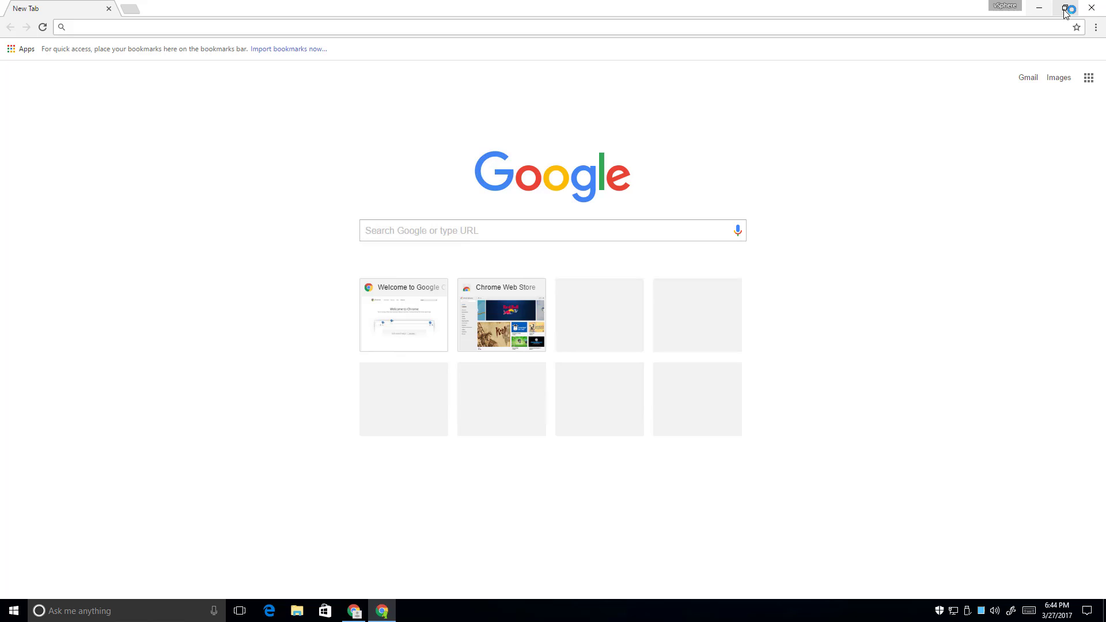
left_click(1092, 8)
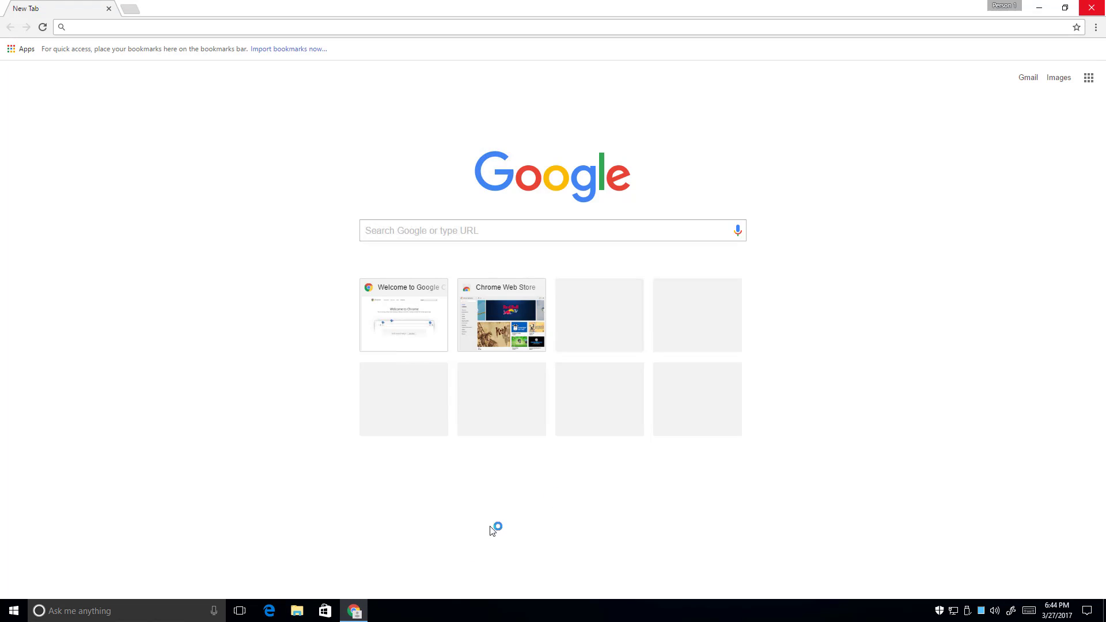
left_click(1091, 8)
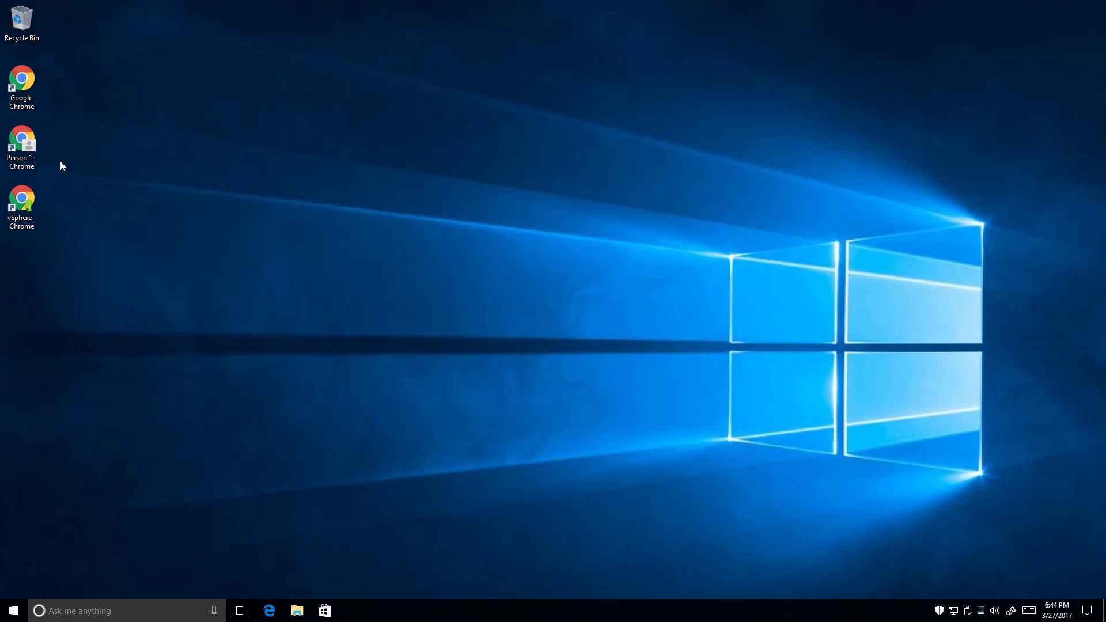
Pin the Person 1 and vSphere Chrome desktop shortcuts to the taskbar
right_click(30, 147)
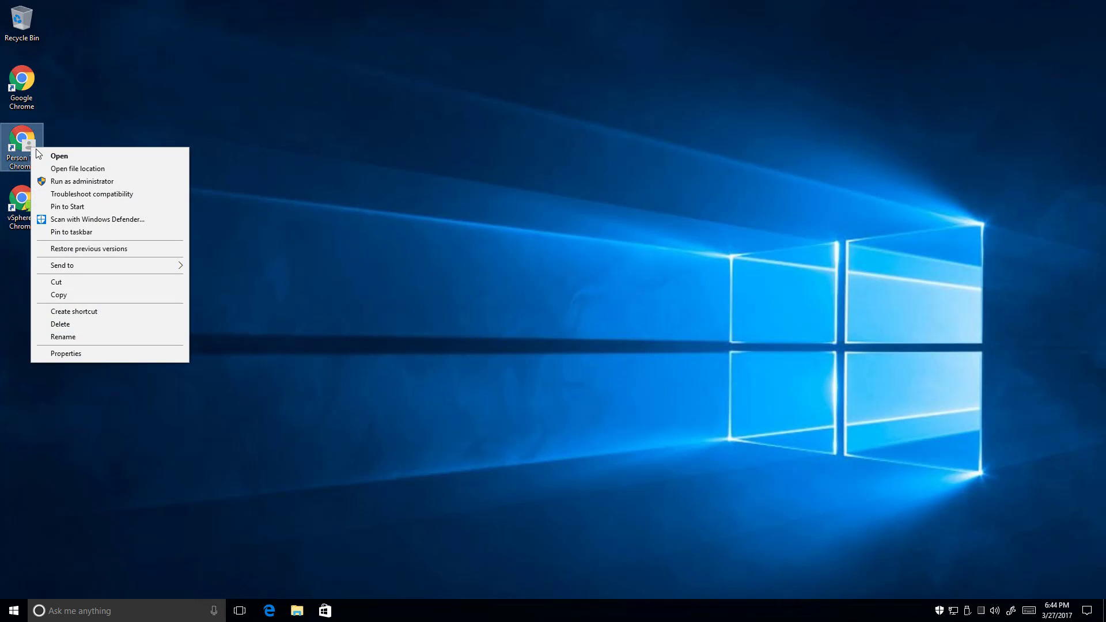
left_click(80, 233)
right_click(28, 200)
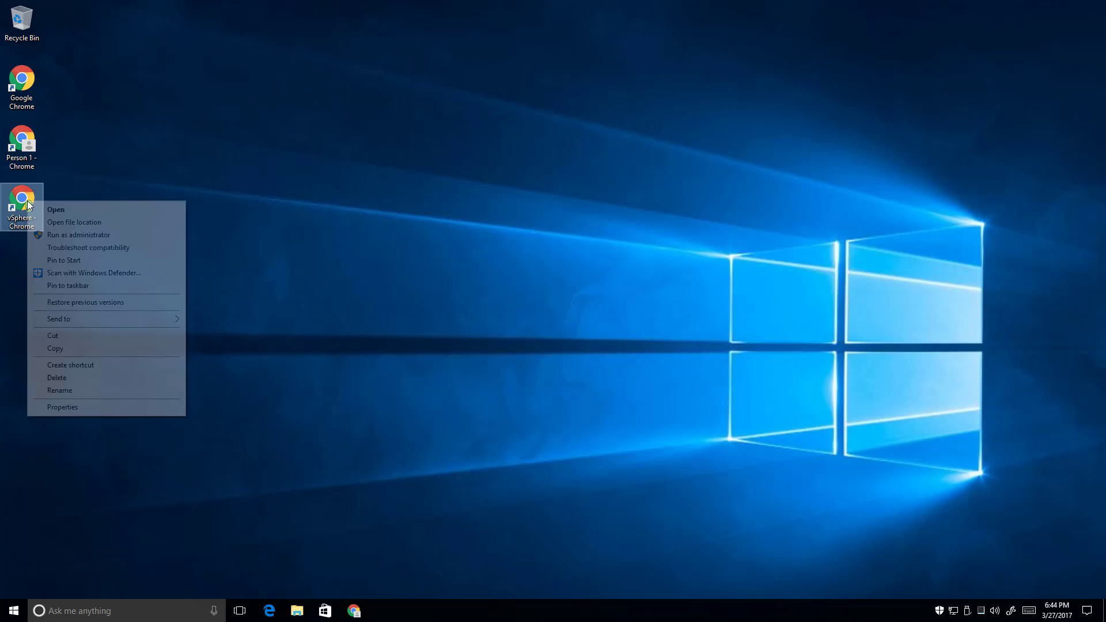
left_click(56, 286)
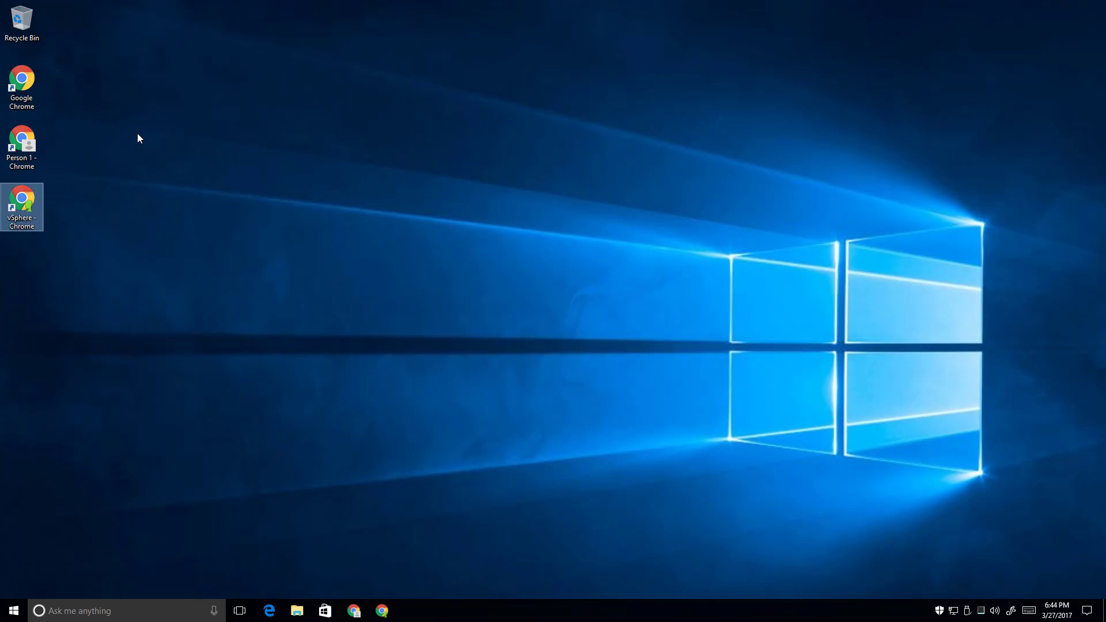
left_click(310, 153)
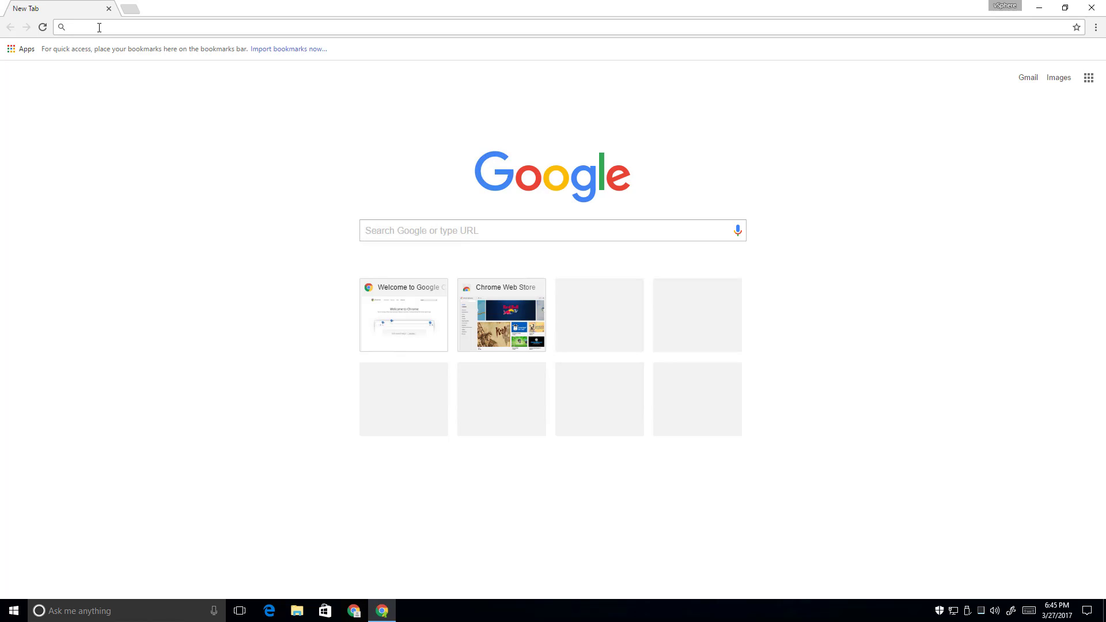
type("https://xd-1541-5028d")
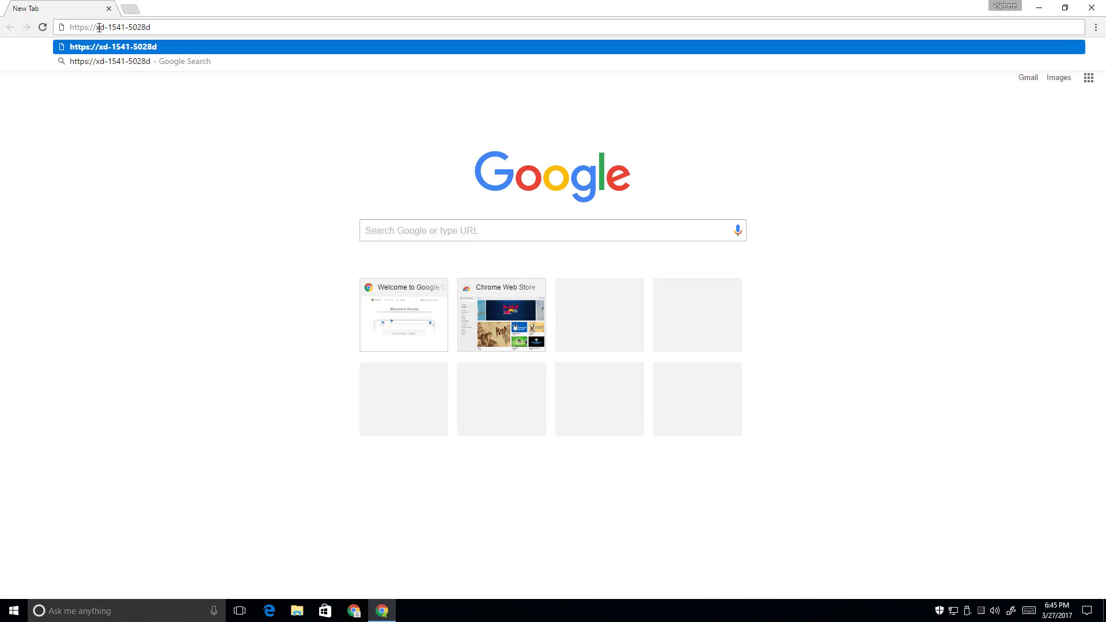
key("Return")
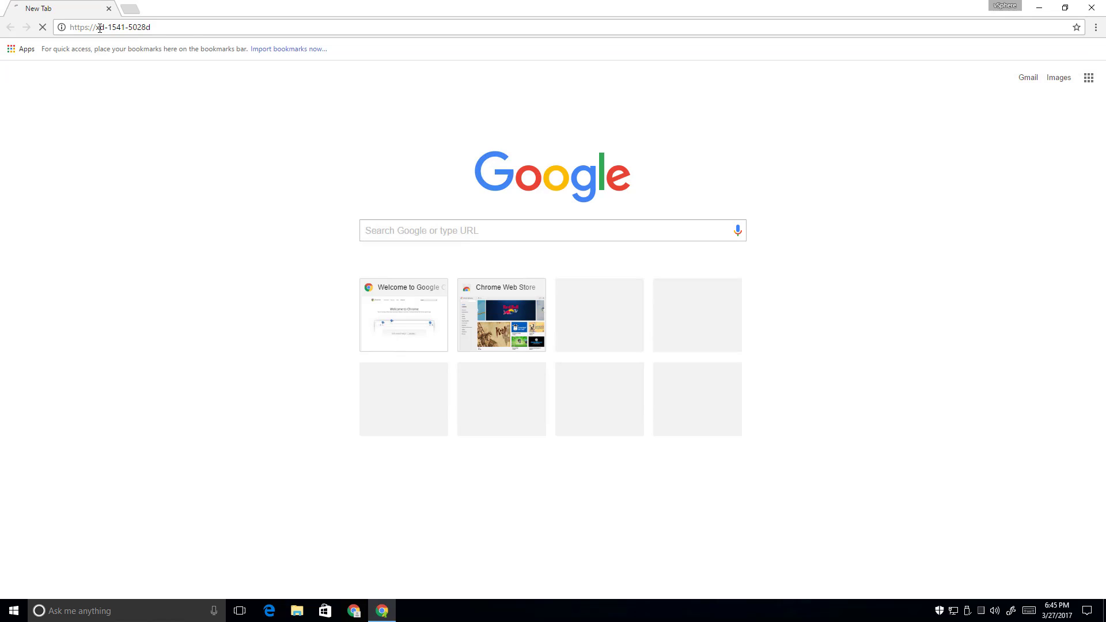
left_click(398, 299)
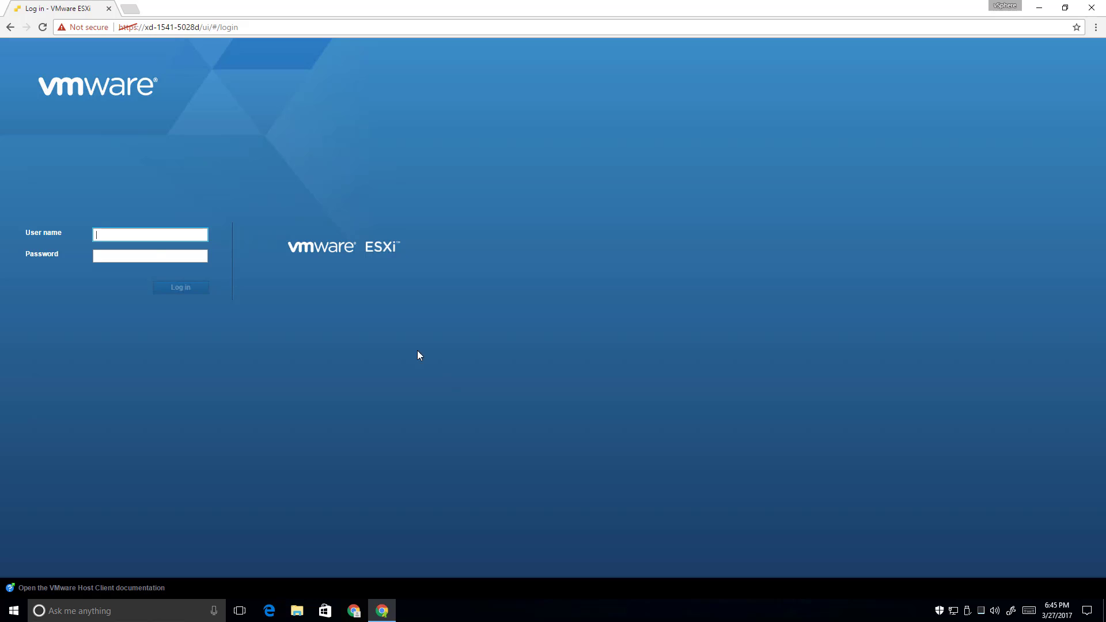
Log in to the ESXi Host Client as root with the account password
type("root")
key("Tab")
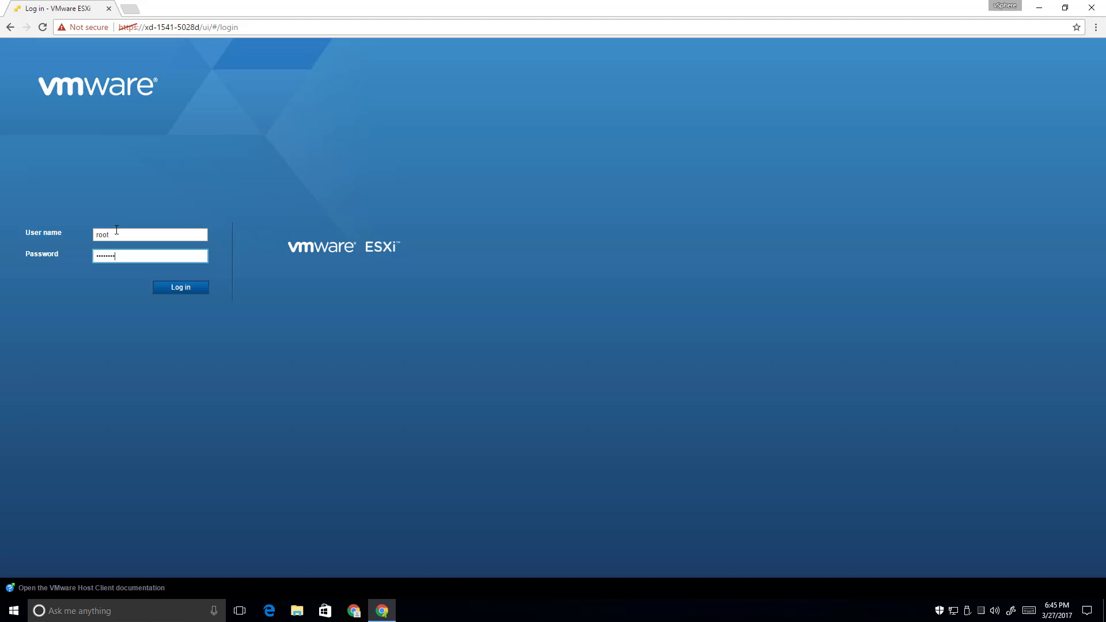
key("Return")
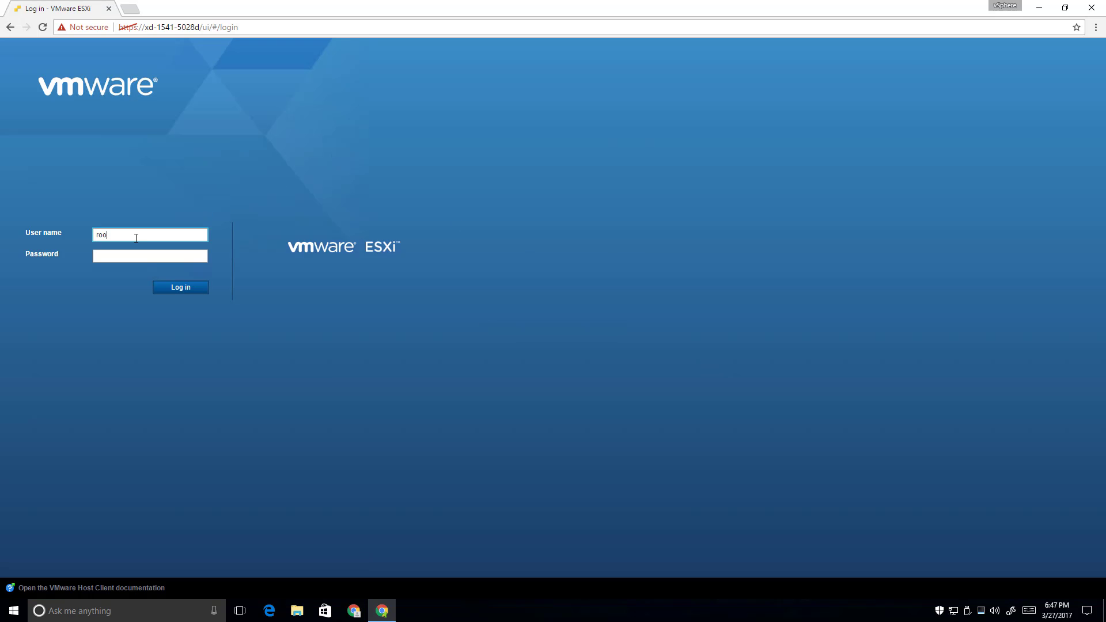
type("t")
key("Tab")
type("•••••••••")
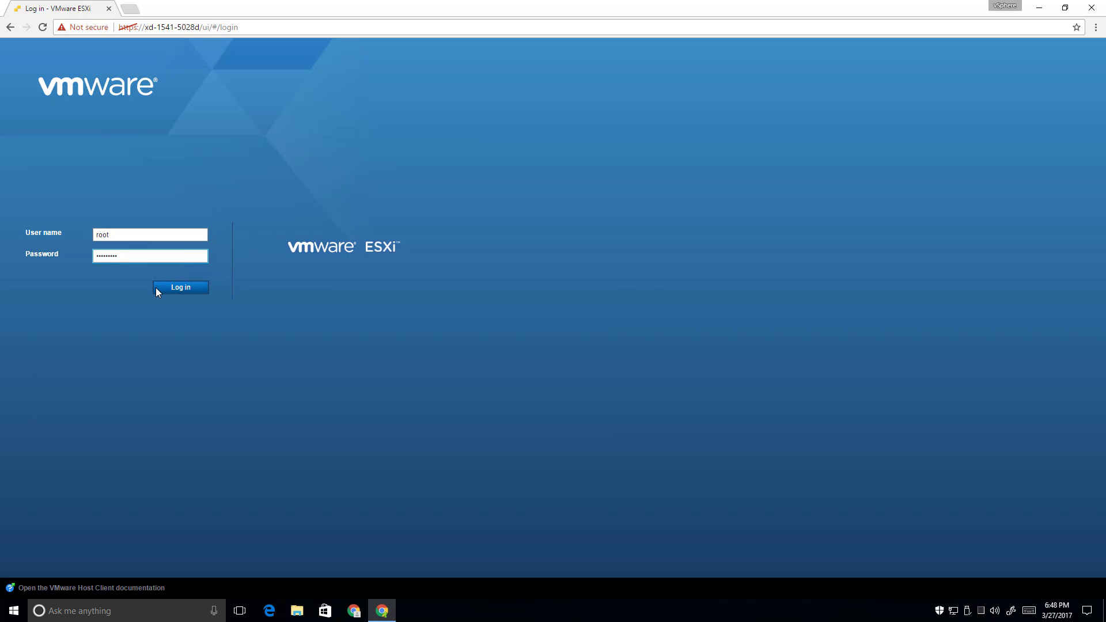
left_click(190, 292)
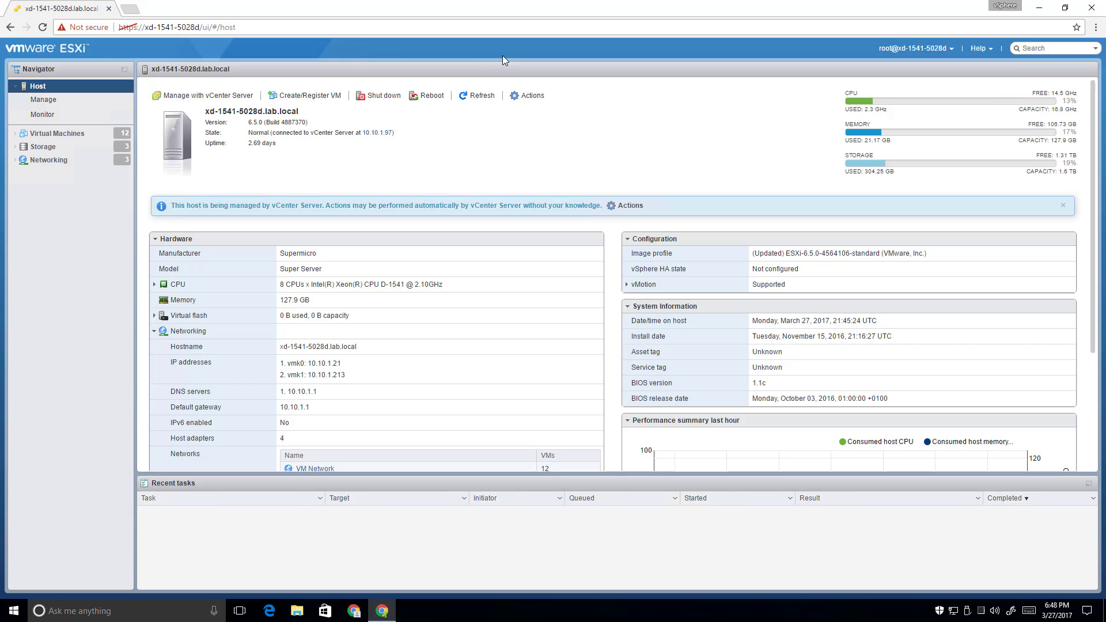
Set Popups to 'Always allow on this site' for the ESXi host and reload the page
left_click(85, 27)
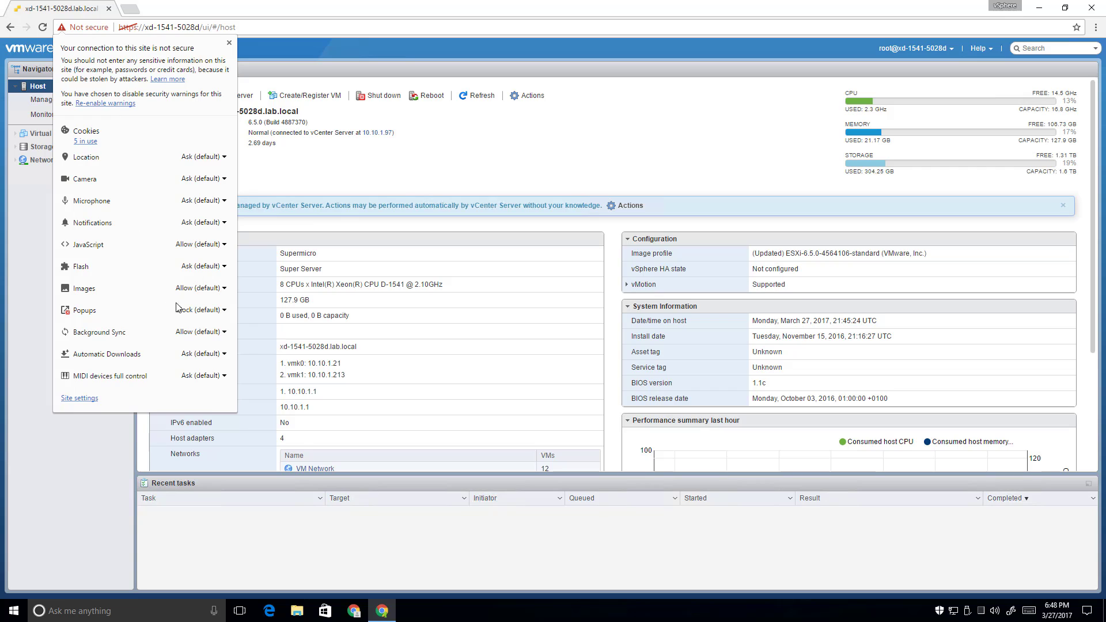
left_click(225, 312)
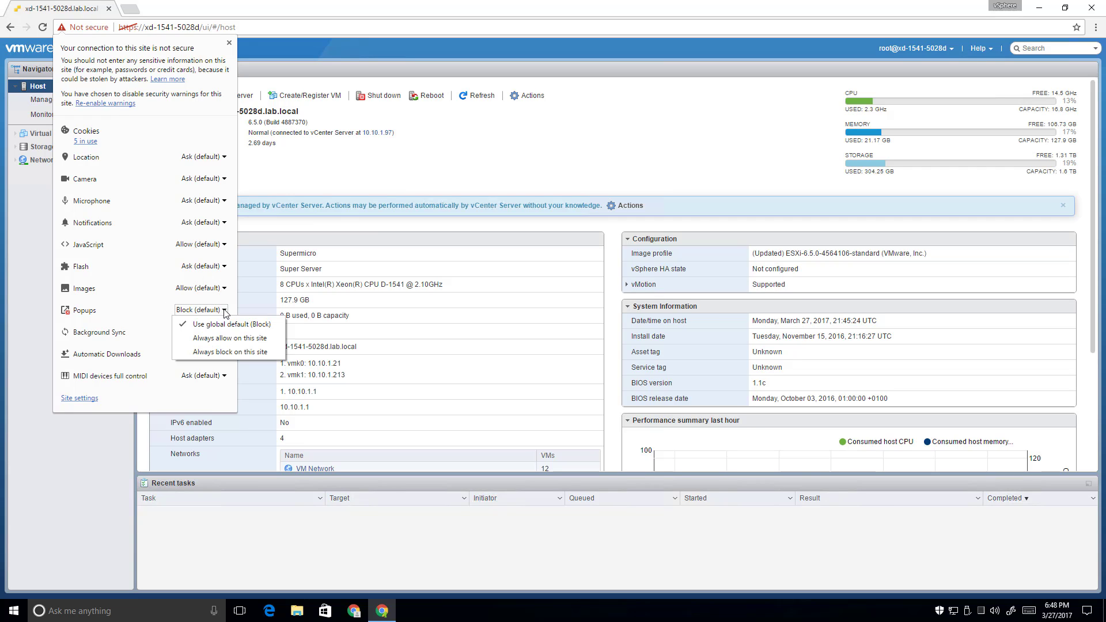
left_click(227, 341)
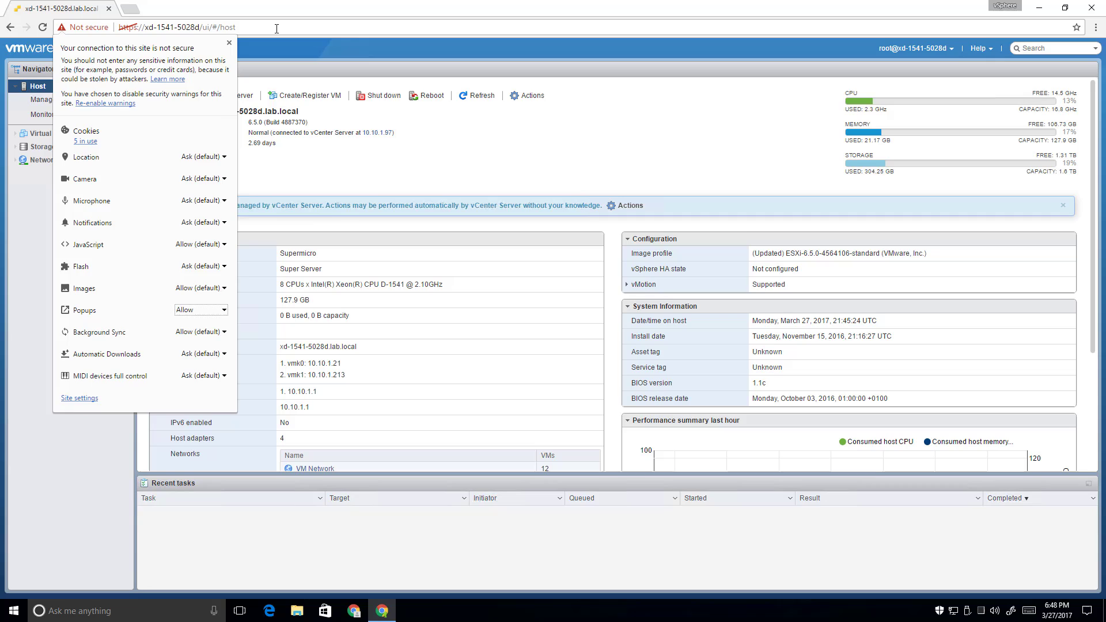
left_click(294, 41)
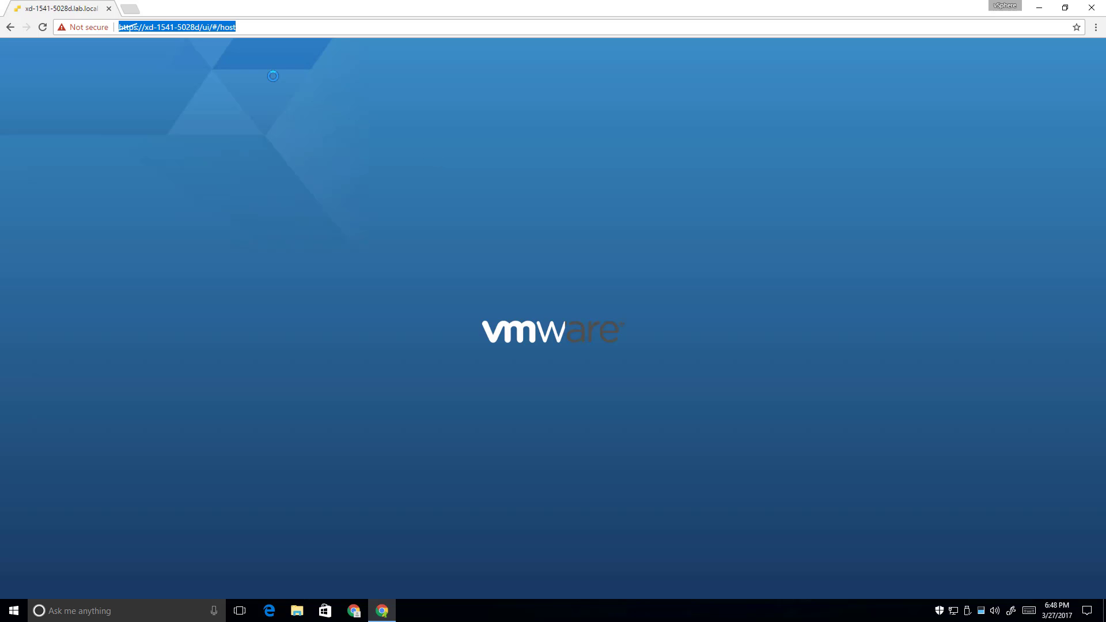
Show the bookmarks bar and bookmark the xd-1541-5028d.lab.local ESXi page on it
left_click(1095, 27)
mouse_move(973, 118)
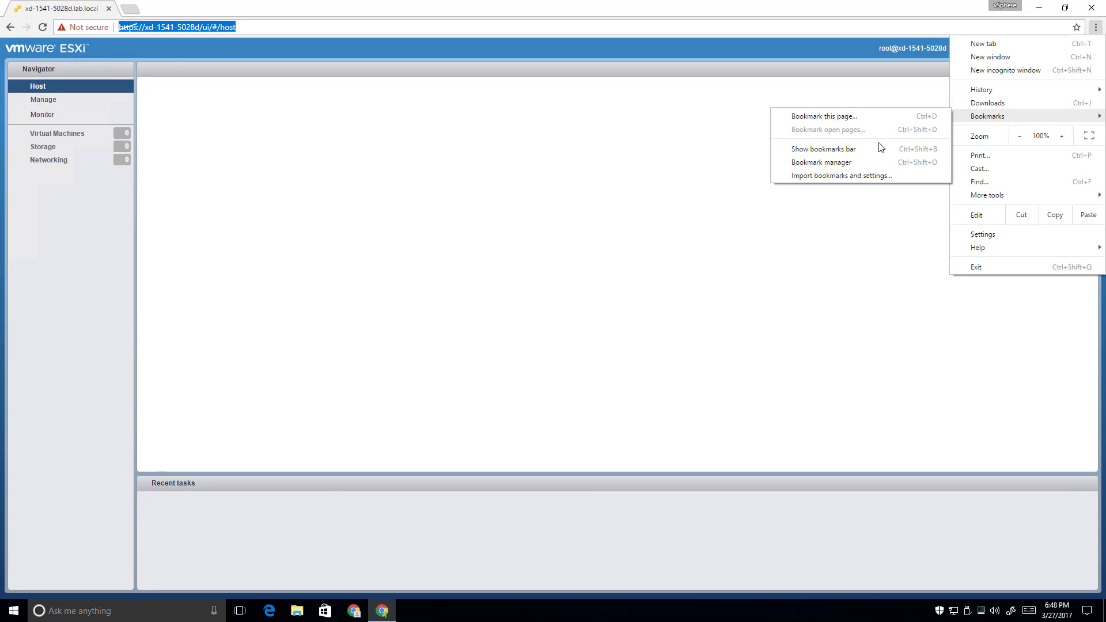
left_click(879, 149)
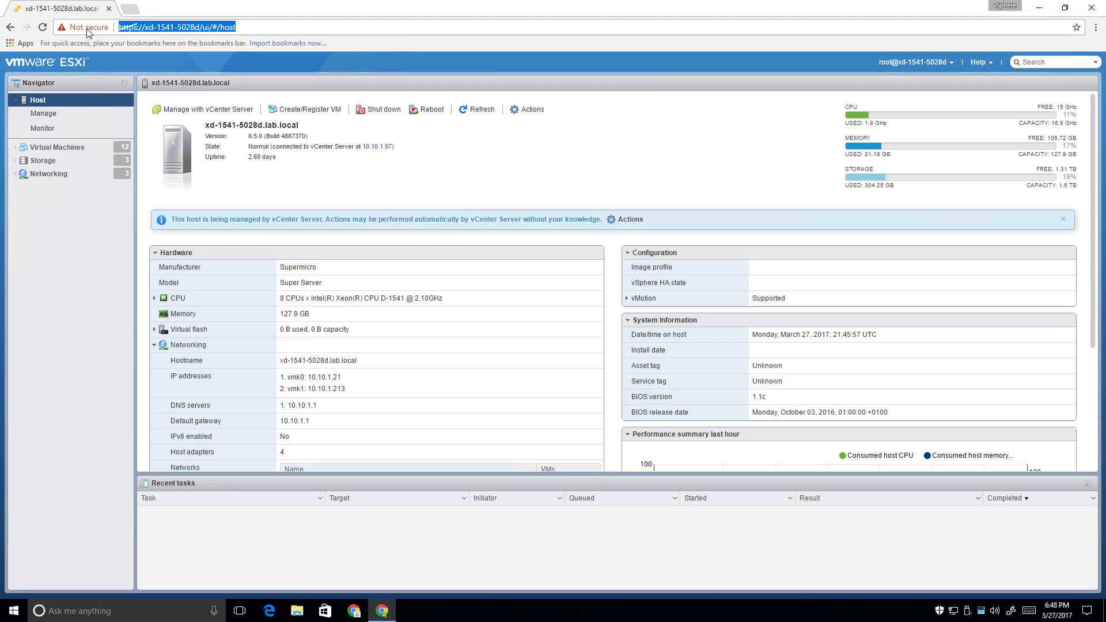
left_click_drag(62, 29, 61, 46)
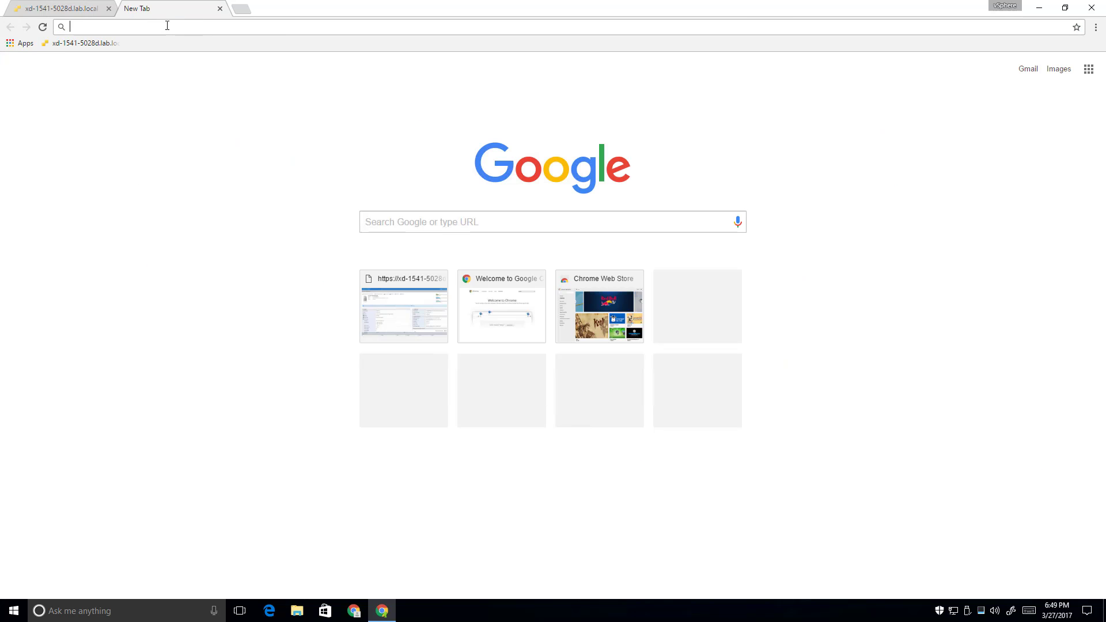
type("htt")
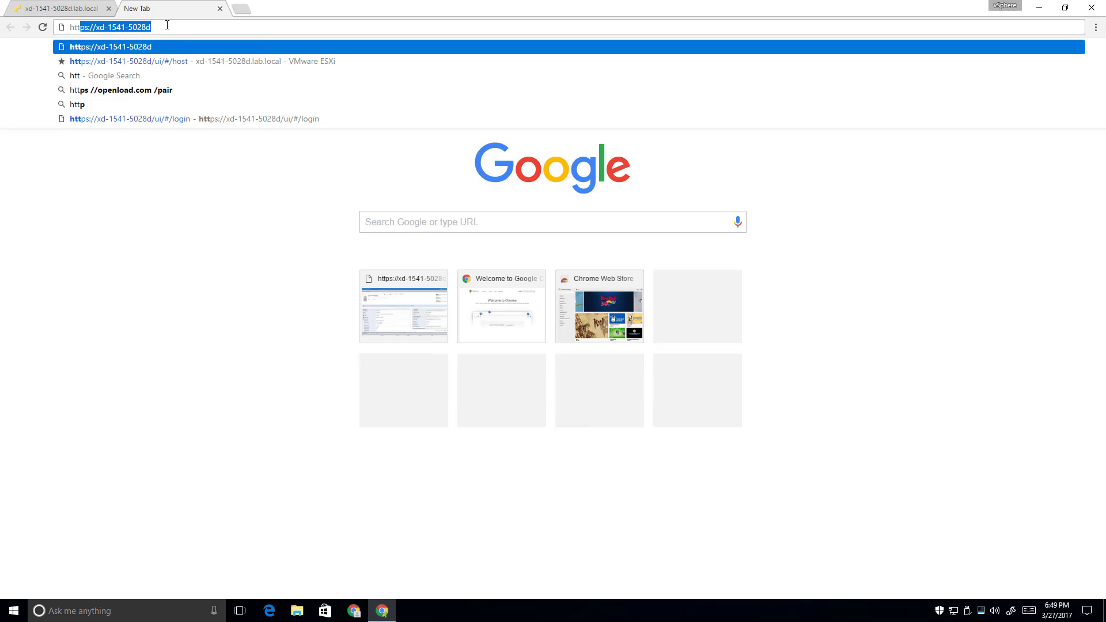
type("ps://vcsa.lab.local")
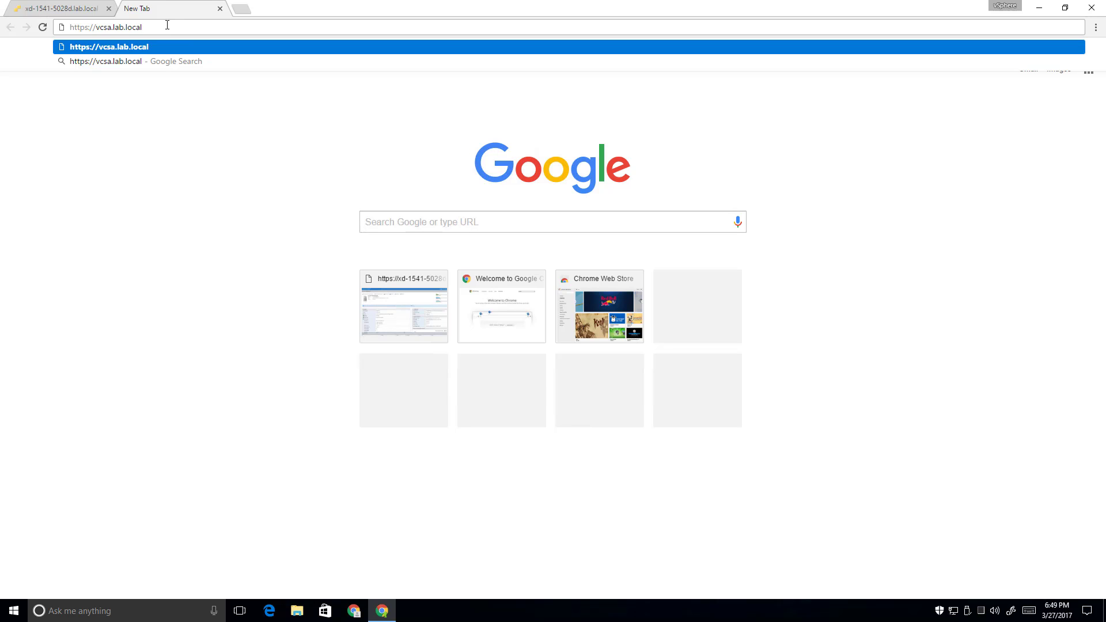
key("Return")
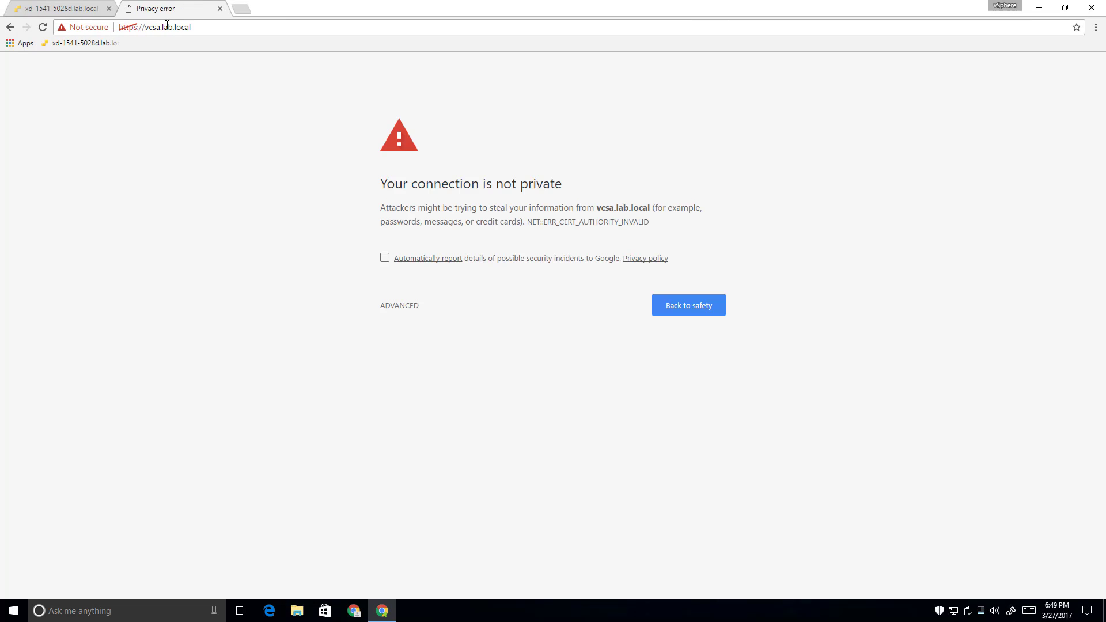
left_click(398, 306)
left_click(426, 403)
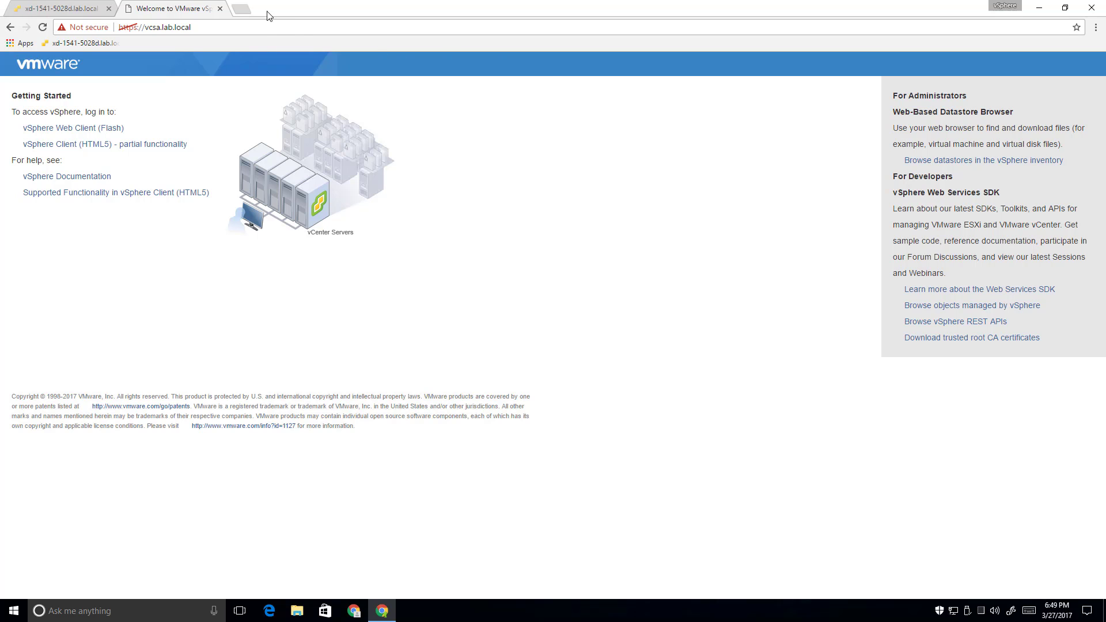
Open virten.net's certificate-fix article in a new tab and preview the VBS script's source
left_click(241, 11)
type("http://www.virten.net/2017/02/script-to-add-vsphere-6-5-vmca-root-certificate-to-trusted-certs-store/")
key("Return")
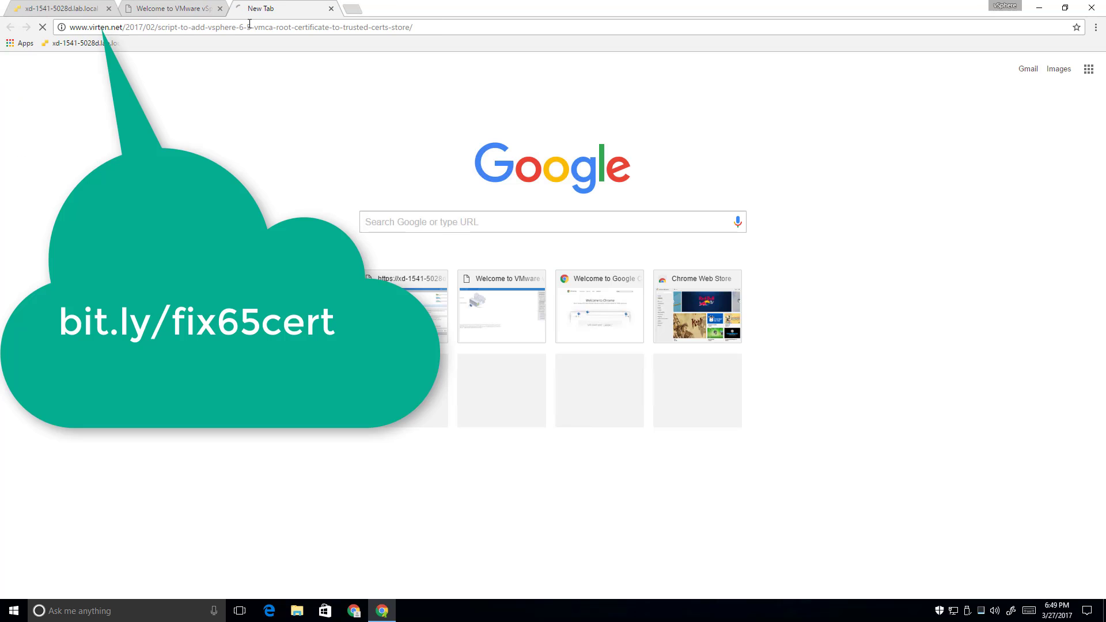
scroll(454, 461, "down", 5)
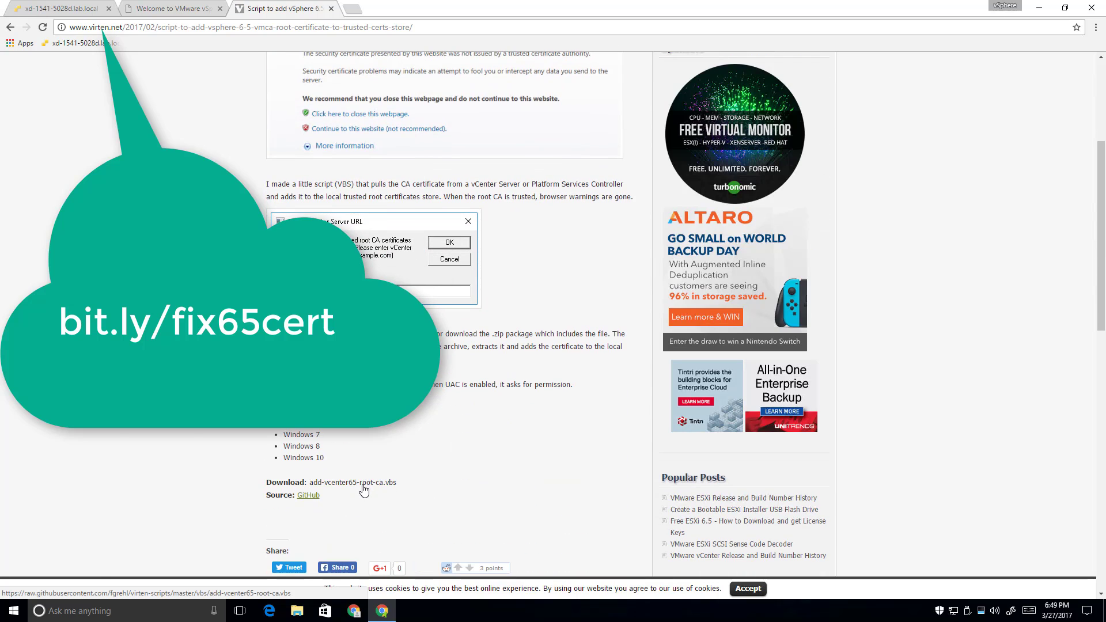
left_click(363, 484)
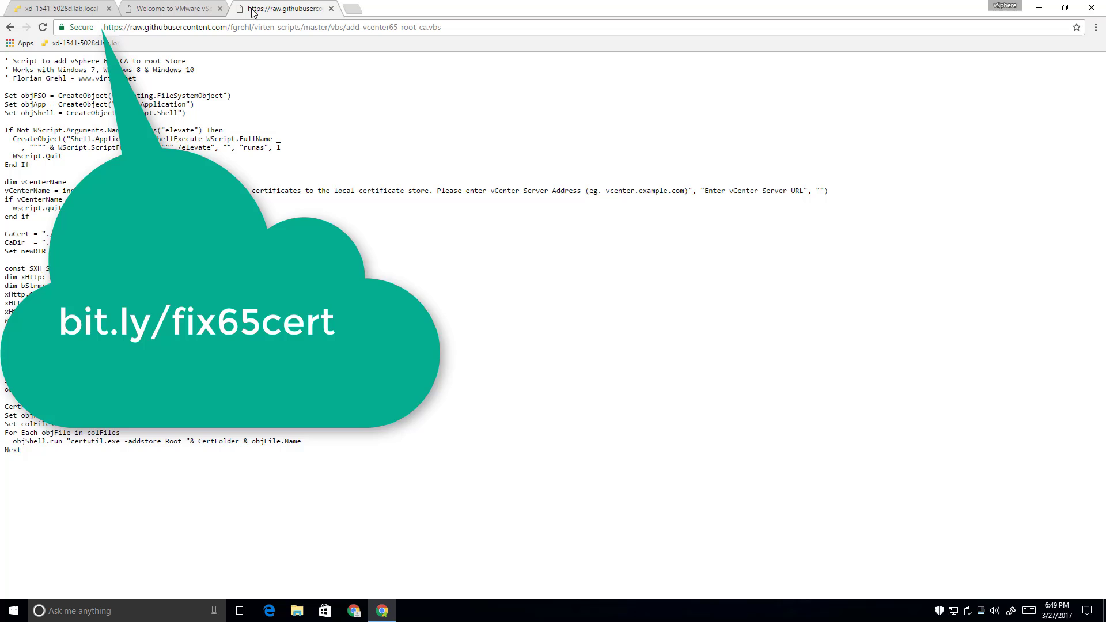
left_click(331, 9)
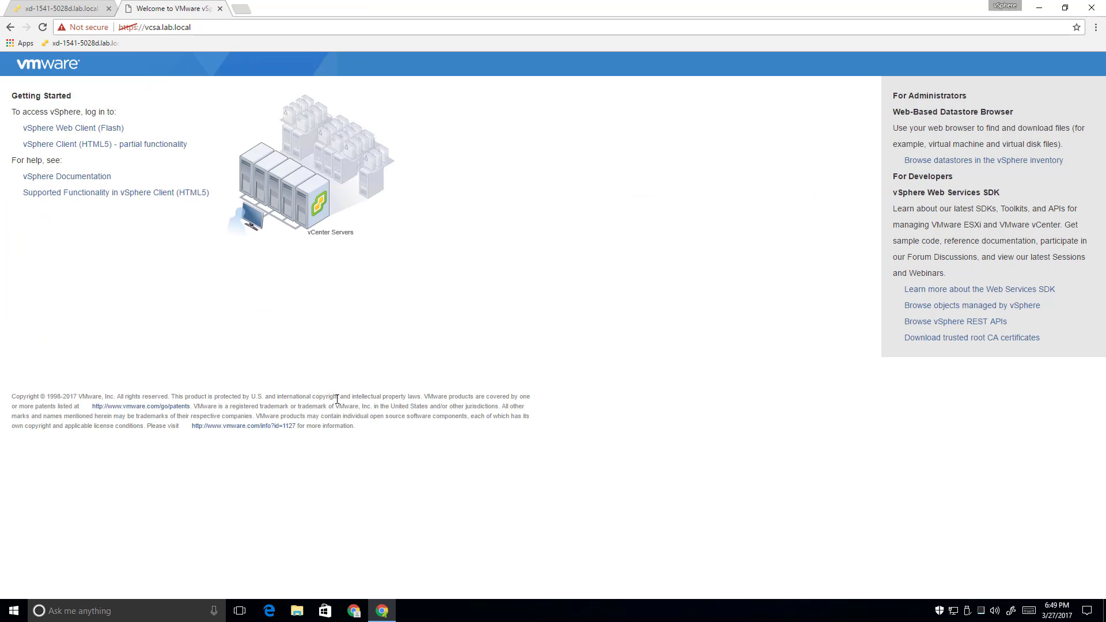
Reload the article in a new tab and save add-vcenter65-root-ca.vbs into Downloads
left_click(241, 9)
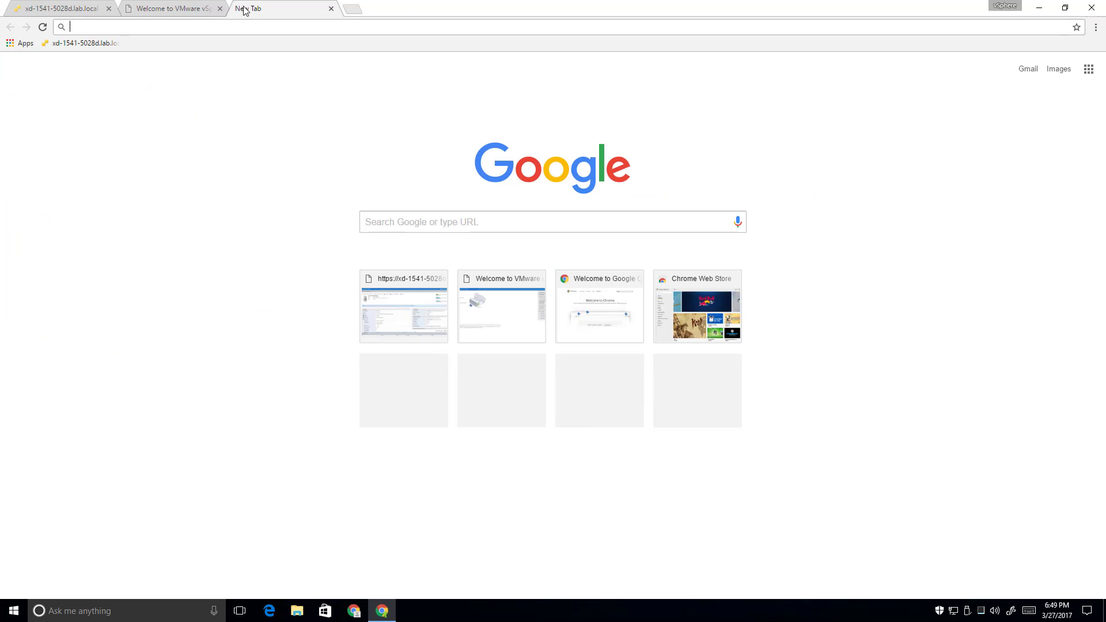
type("www.virten.net/2017/02/script-to-add-vsphere-6-5-vmca-root-certificate-to-trusted-certs-store/")
key("Return")
scroll(505, 496, "down", 4)
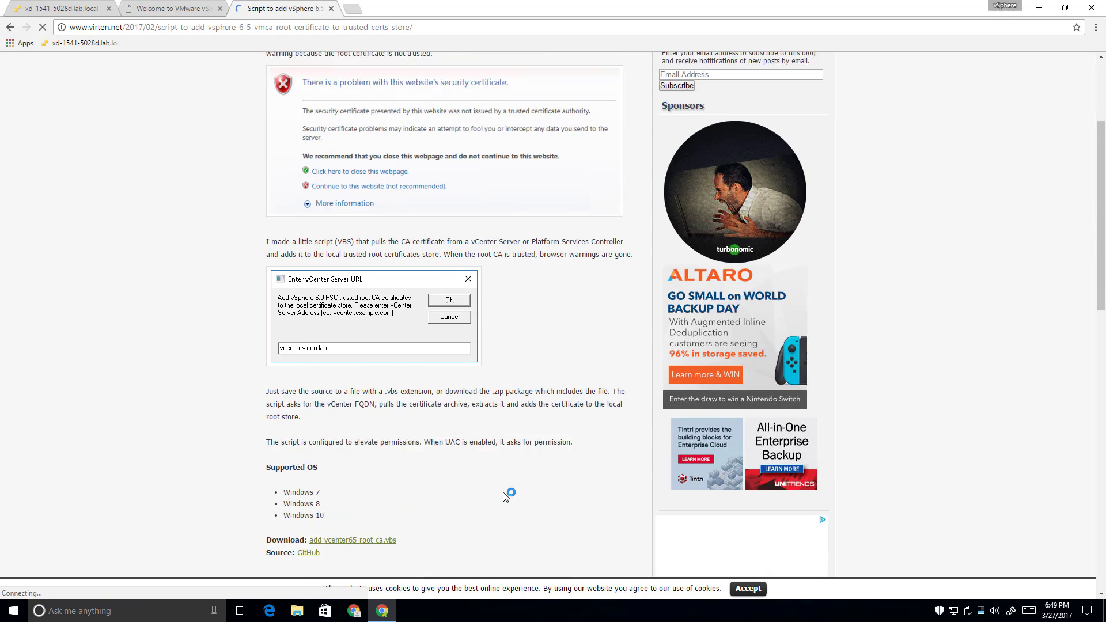
right_click(354, 486)
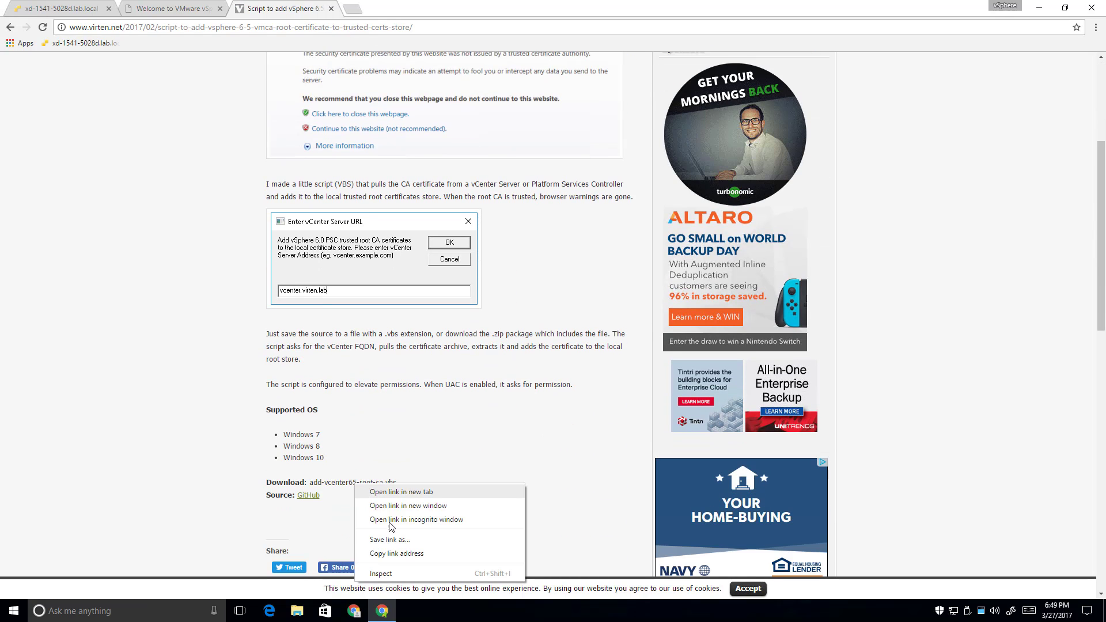
left_click(410, 541)
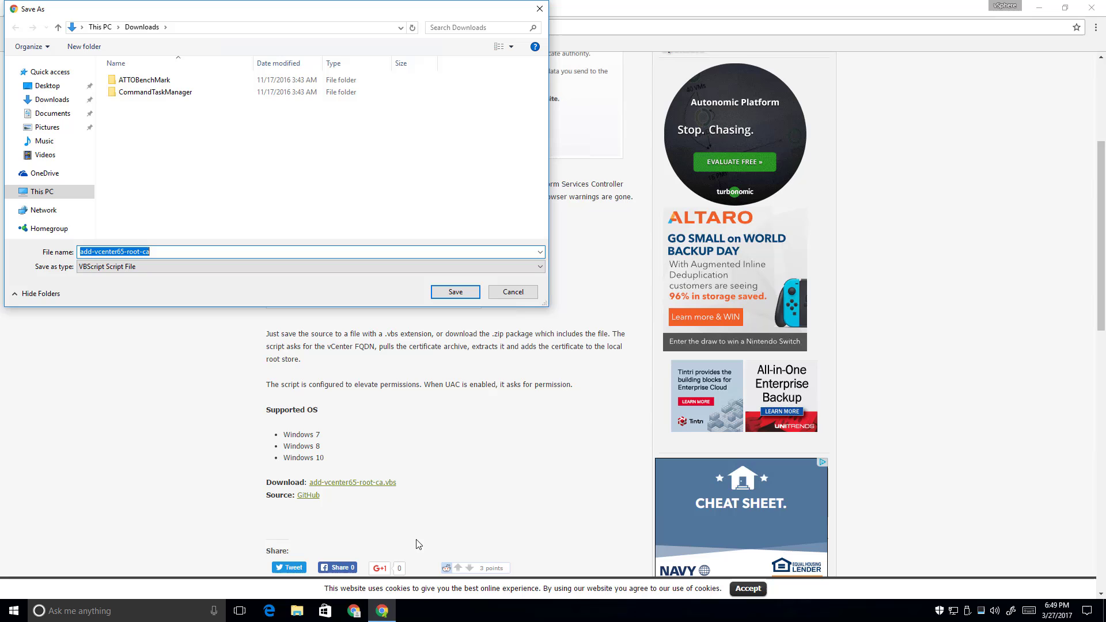
left_click(461, 293)
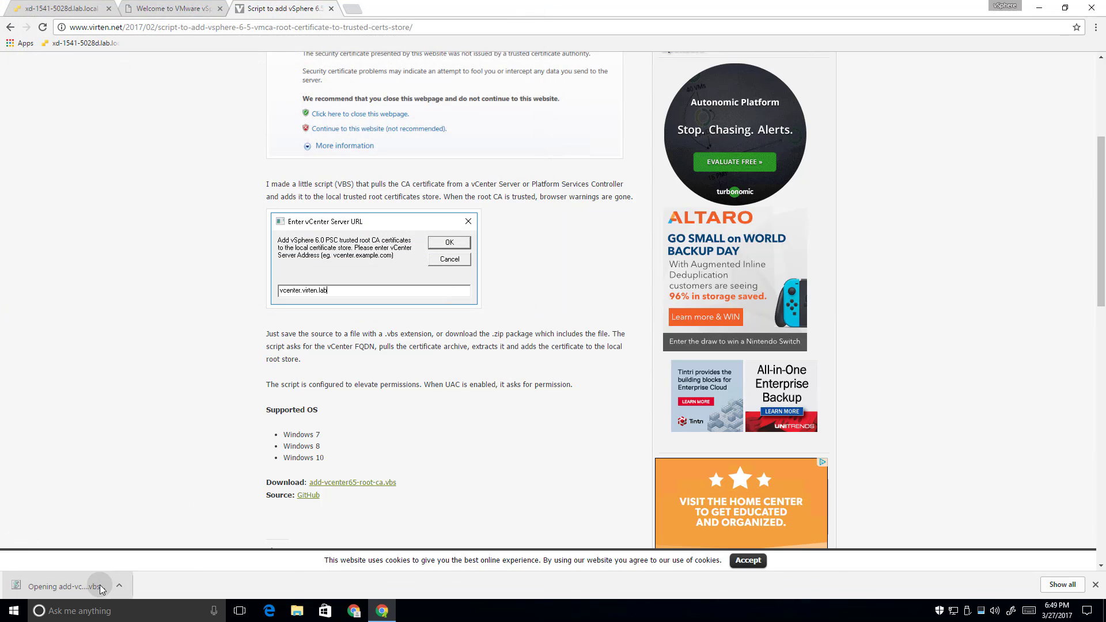
Run the root-certificate script with vcsa.lab.local as the vCenter address, then close its article tab
left_click(101, 588)
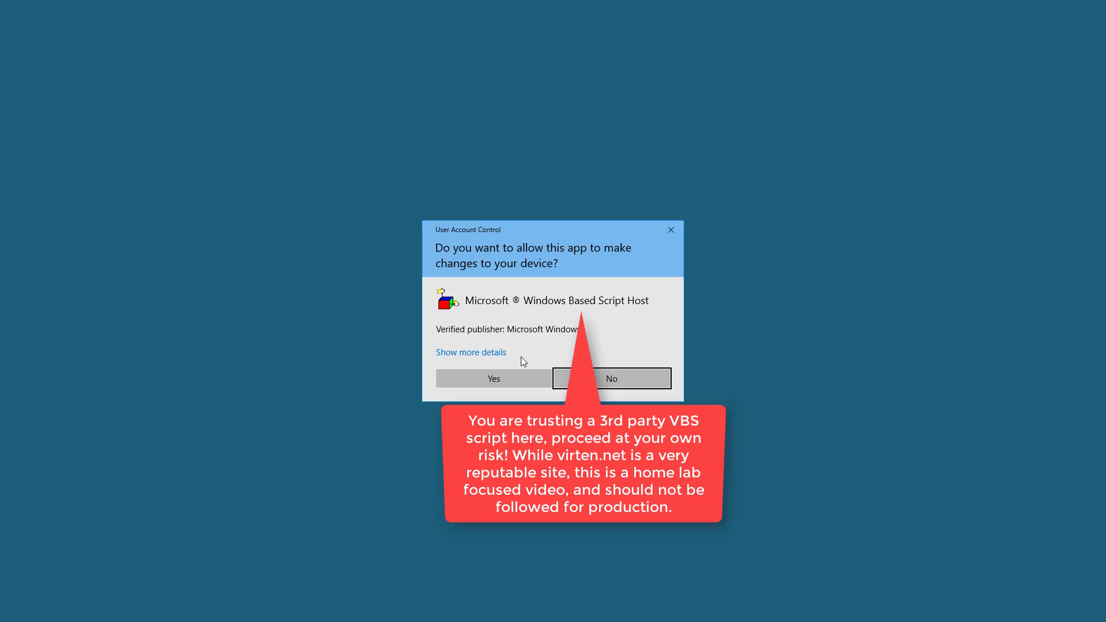
left_click(492, 378)
type("vcsa")
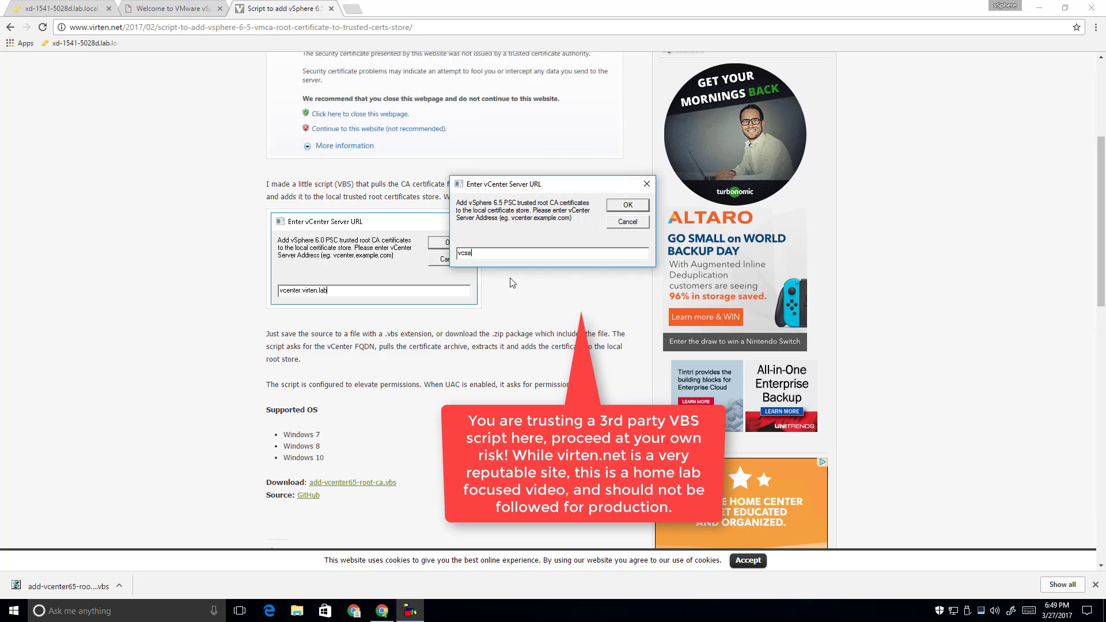
type(".lab.l")
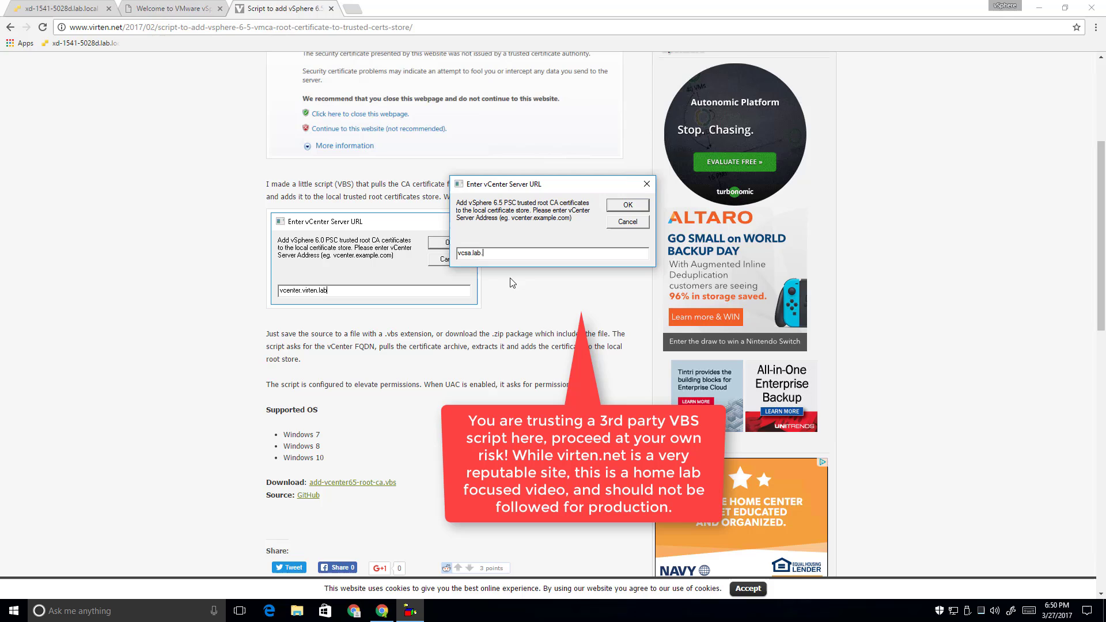
type("ocal")
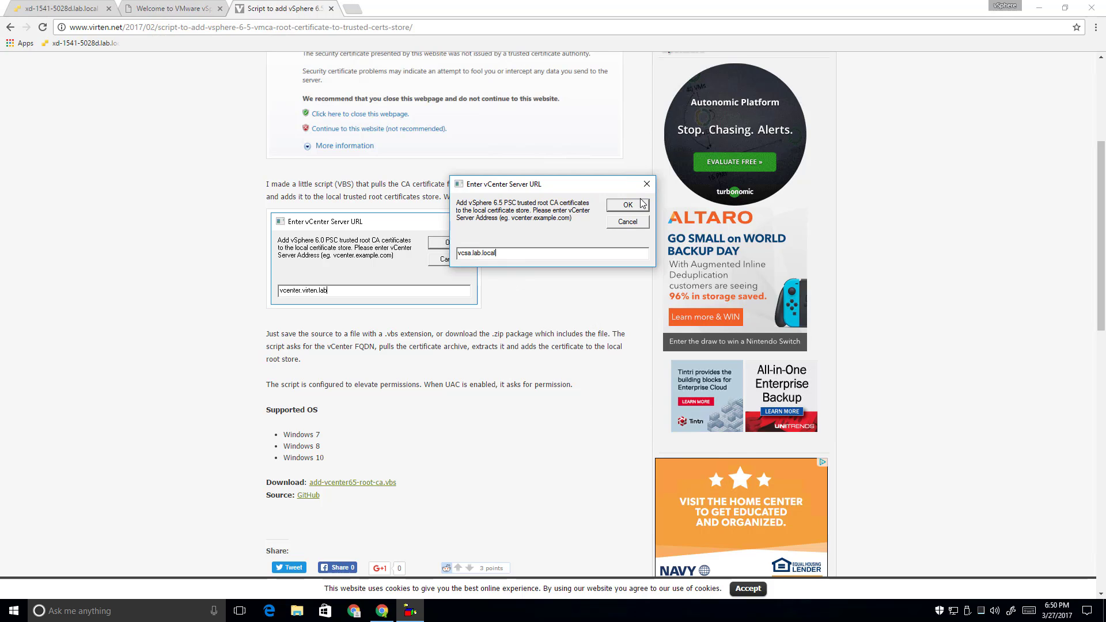
left_click(640, 206)
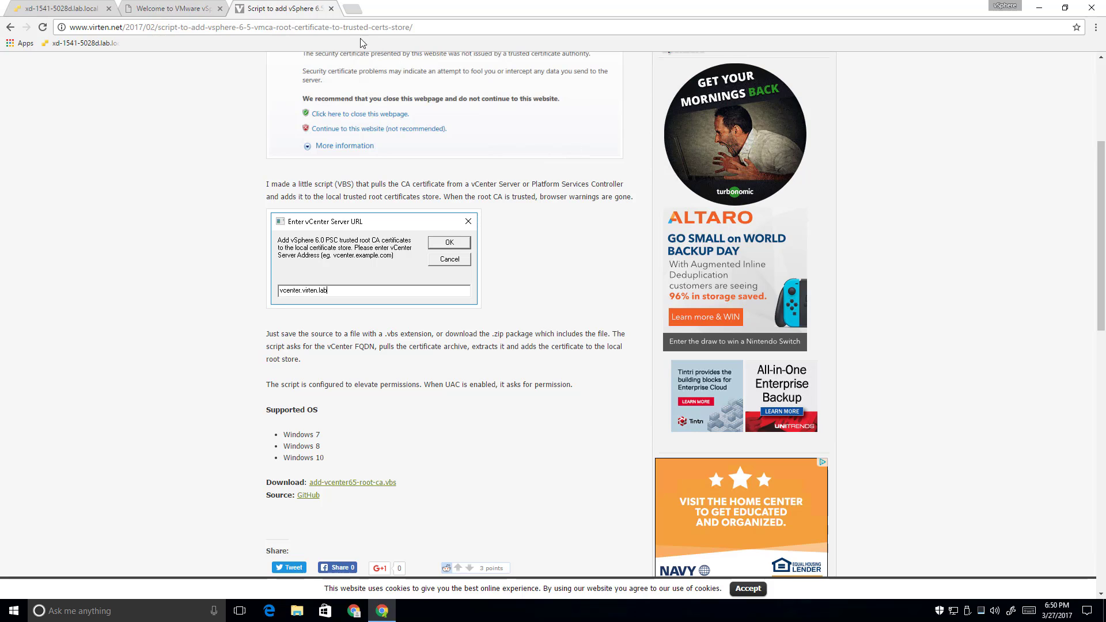
left_click(331, 8)
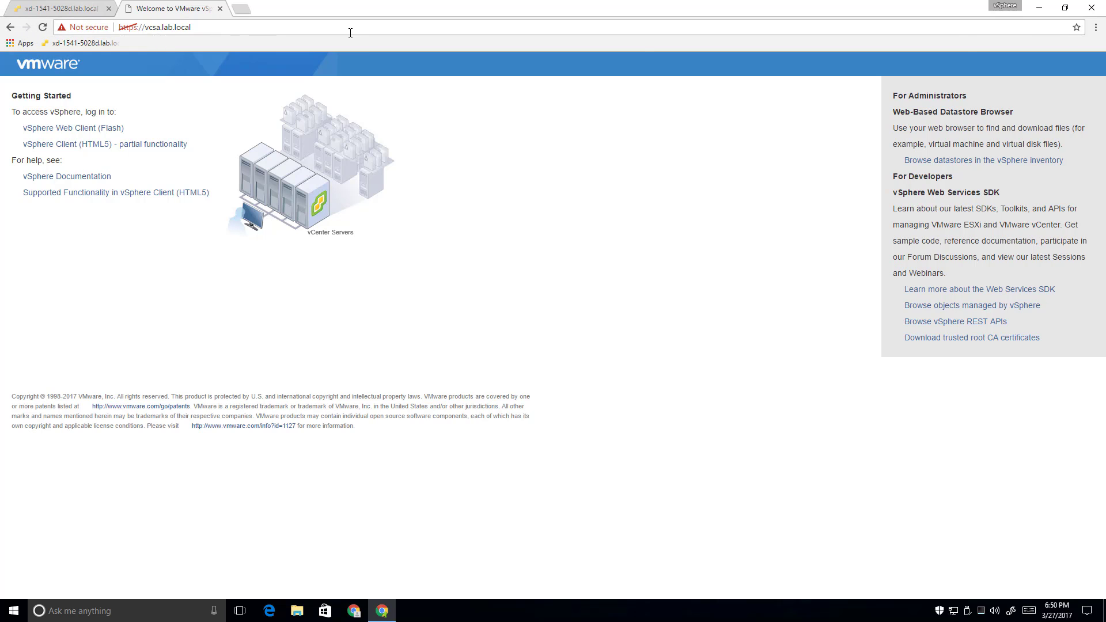
Quit Chrome, confirm no leftover processes in Task Manager, then relaunch it and reload vcsa.lab.local
left_click(1093, 12)
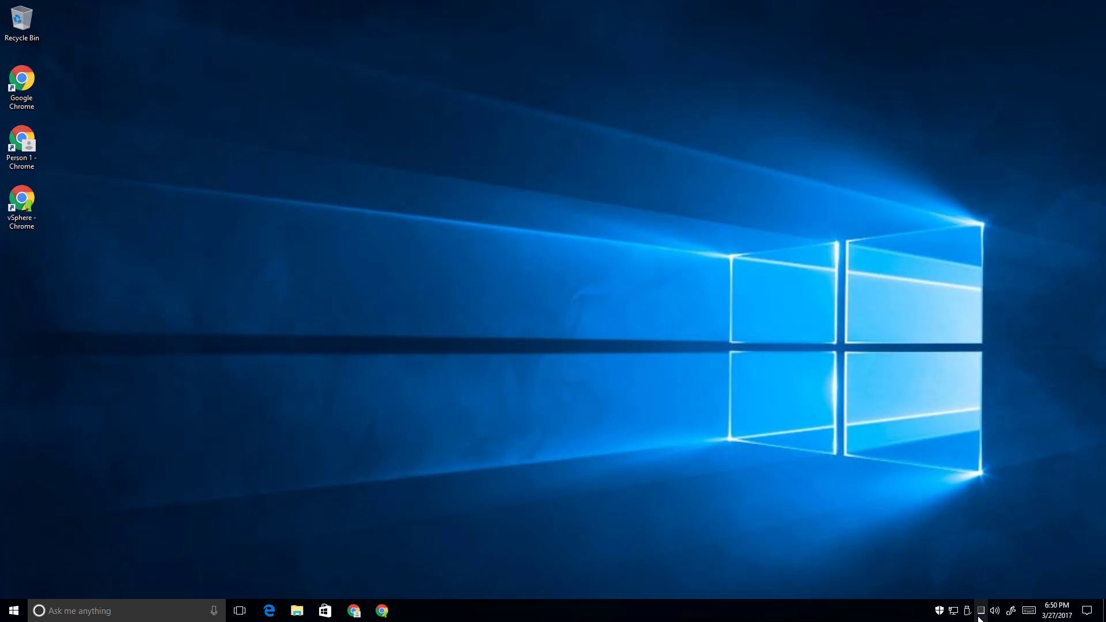
key("ctrl+shift+Escape")
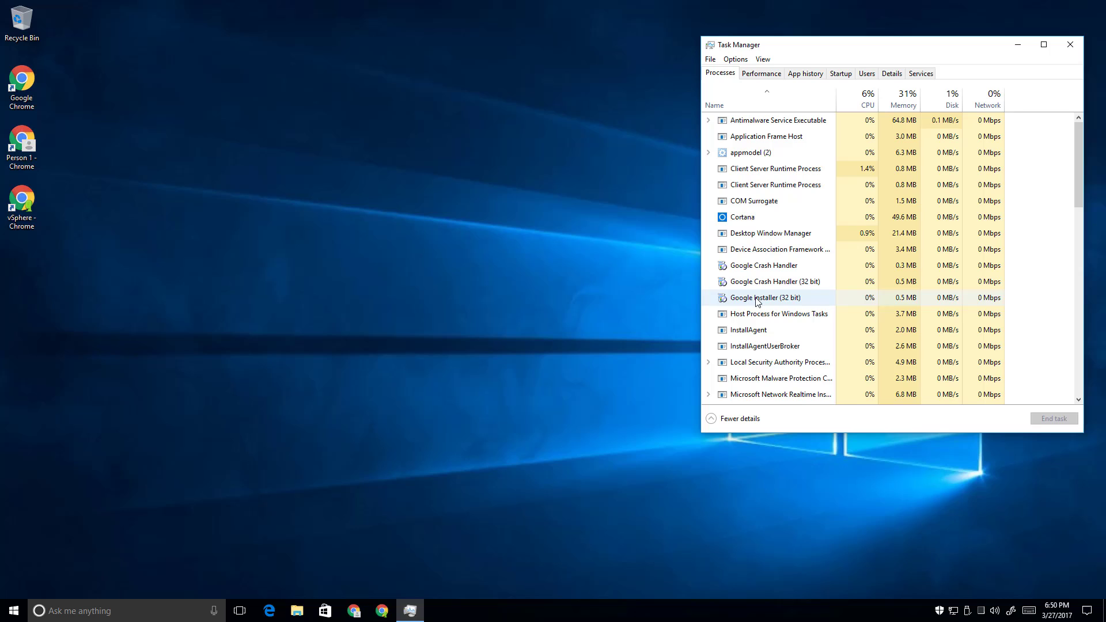
left_click(587, 401)
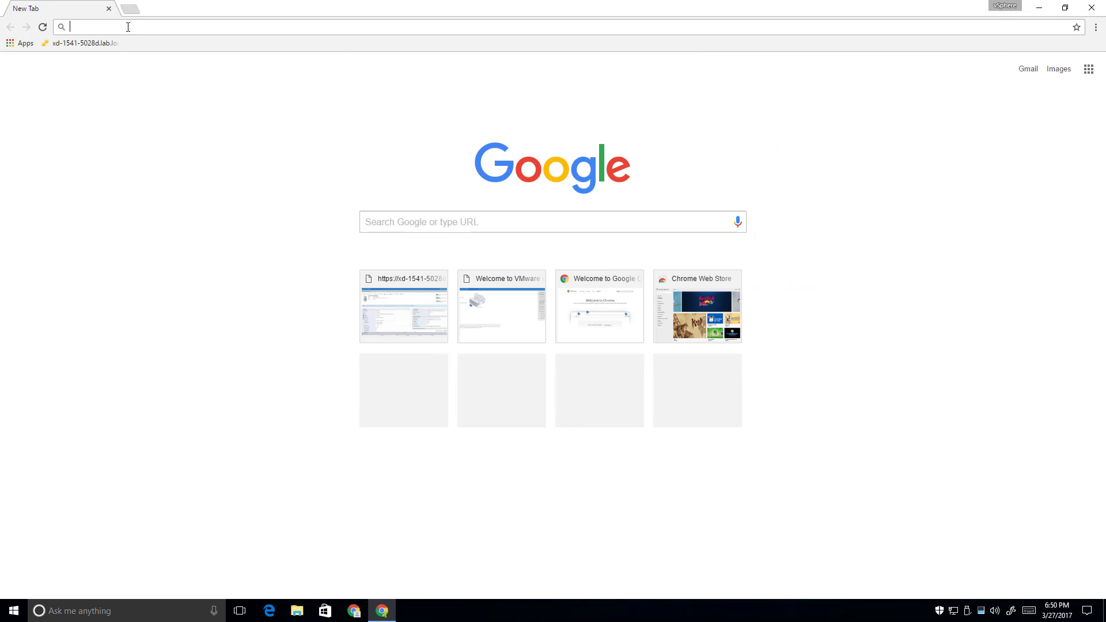
type("http")
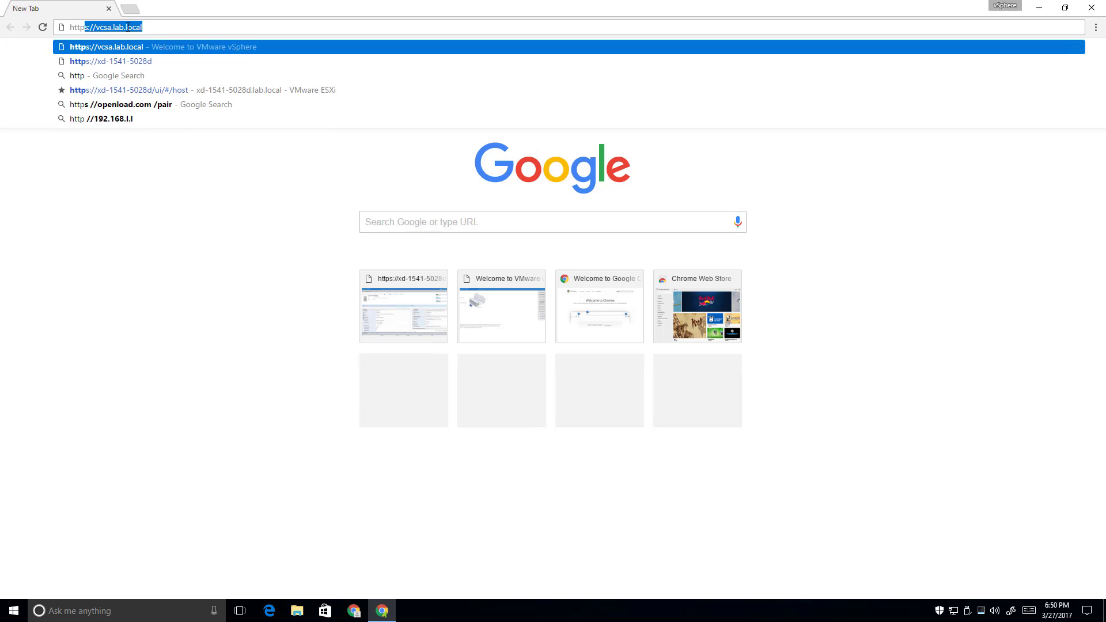
key("Return")
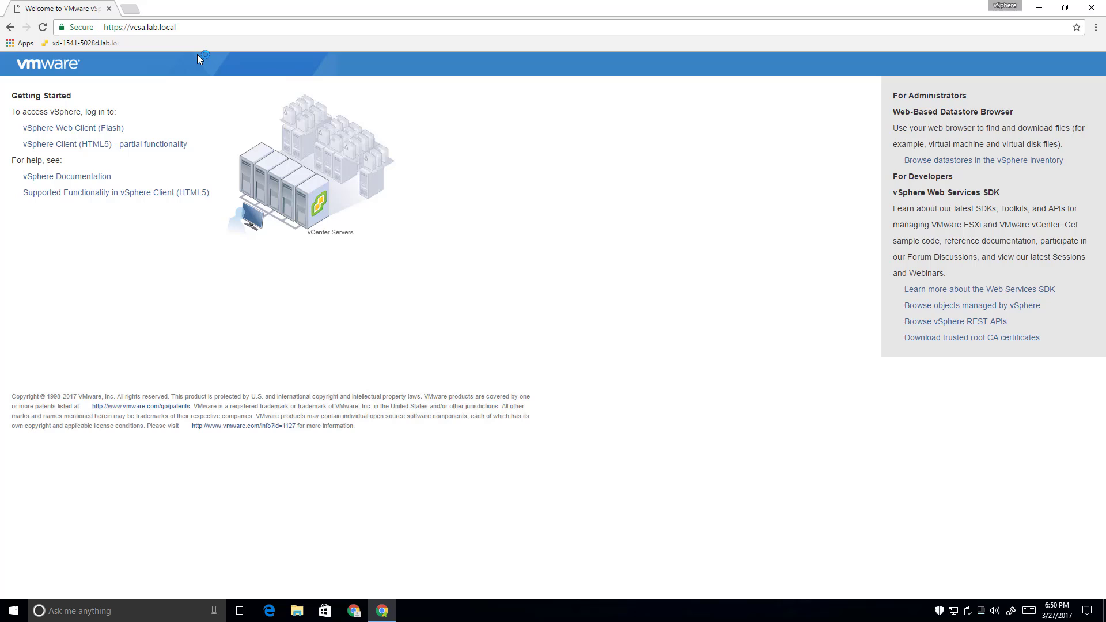
Open the xd-1541-5028d ESXi bookmark in a new tab, log in as root, and move that tab first
left_click(130, 8)
left_click(85, 43)
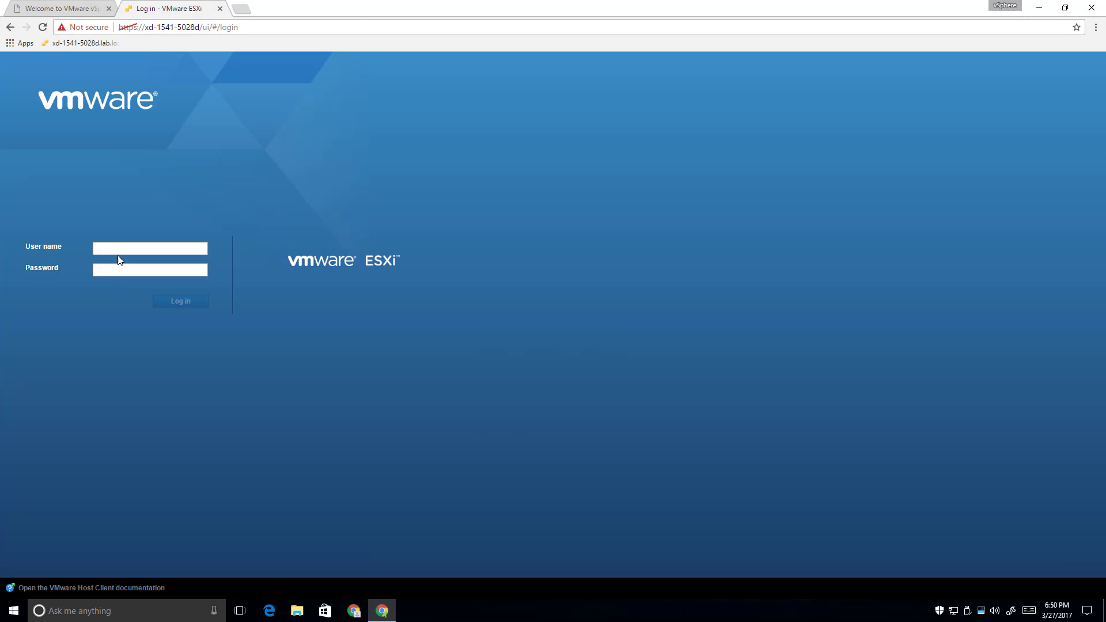
type("root")
key("Tab")
type("V")
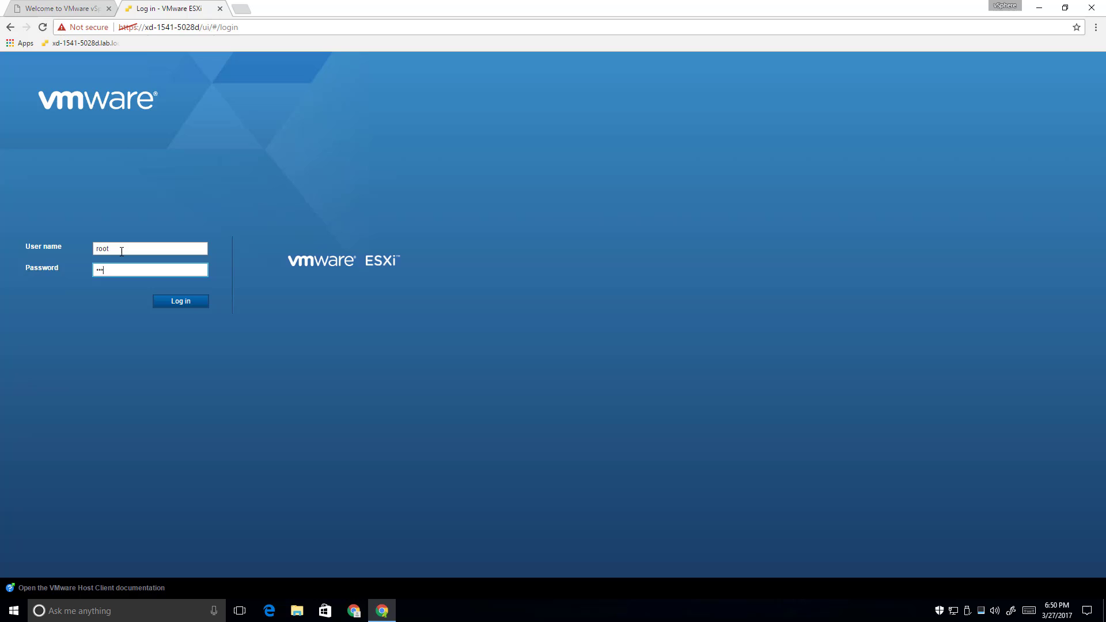
key("Return")
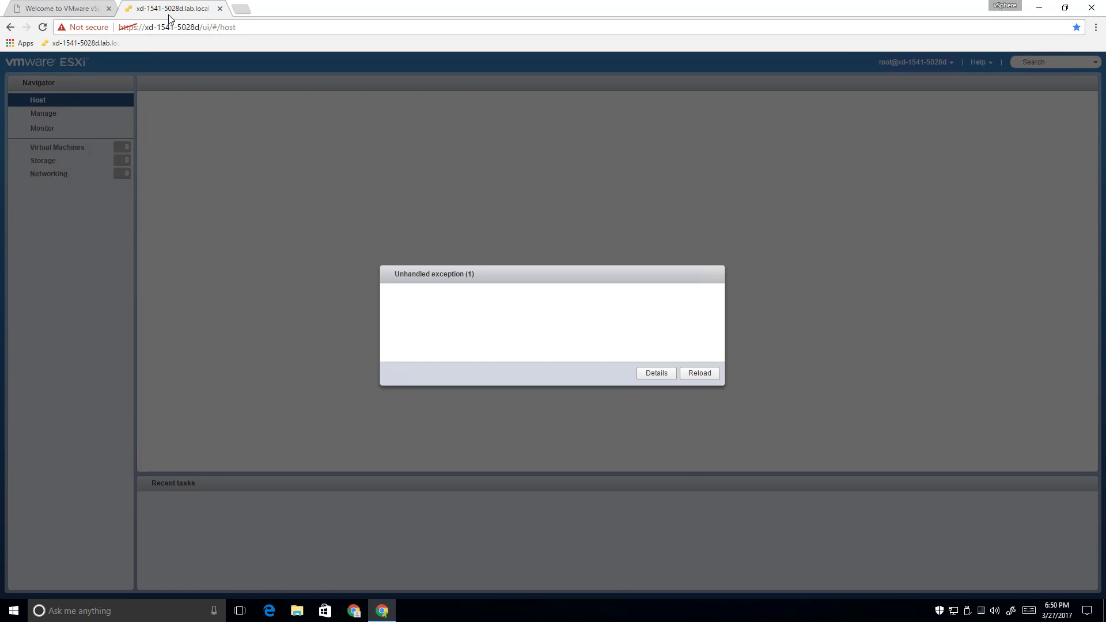
left_click_drag(151, 8, 55, 11)
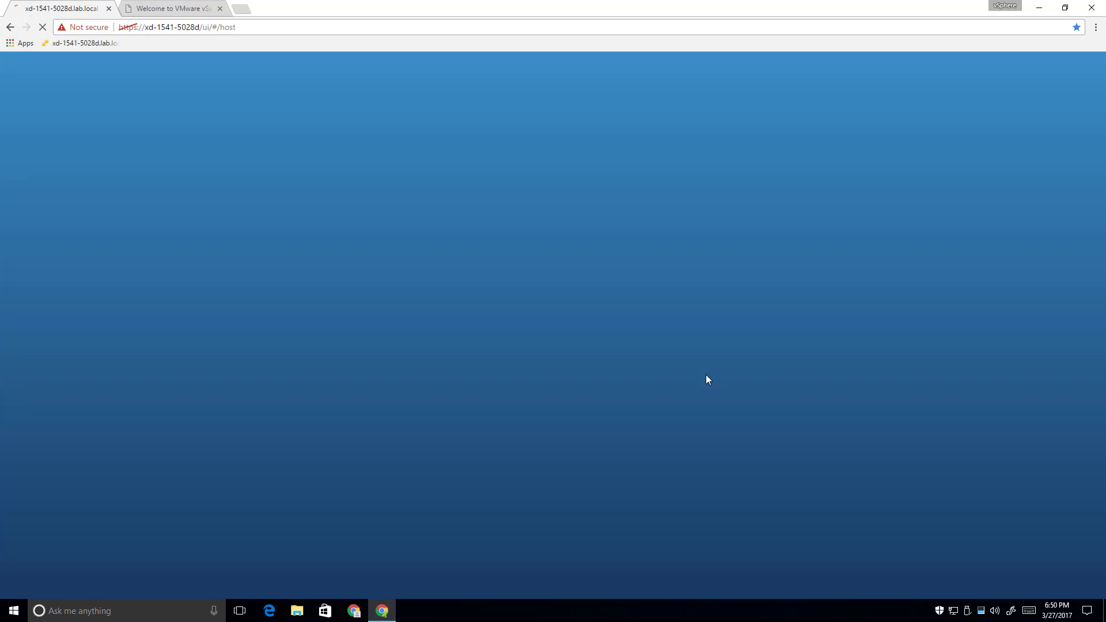
Set pop-ups to Always allow for vcsa.lab.local and reload the vCenter welcome page
left_click(174, 11)
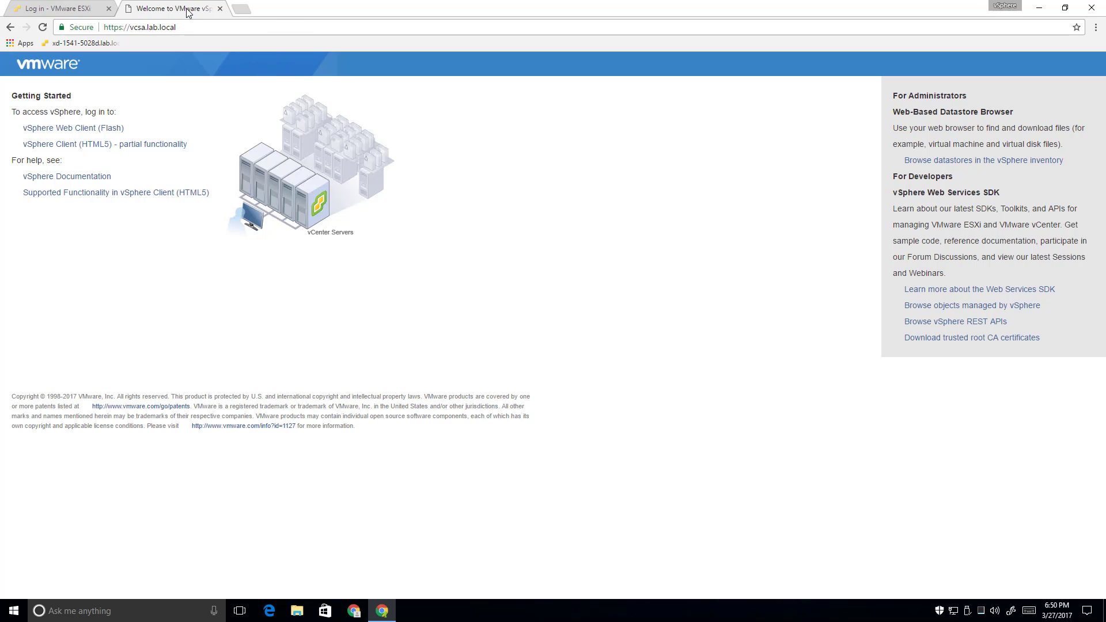
left_click(62, 27)
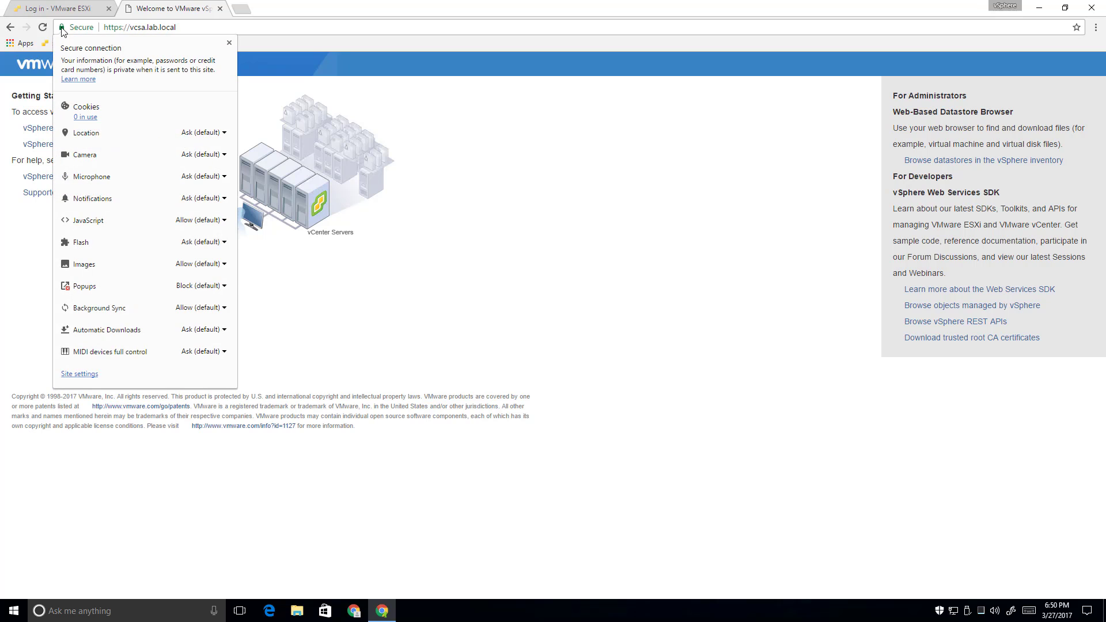
left_click(199, 286)
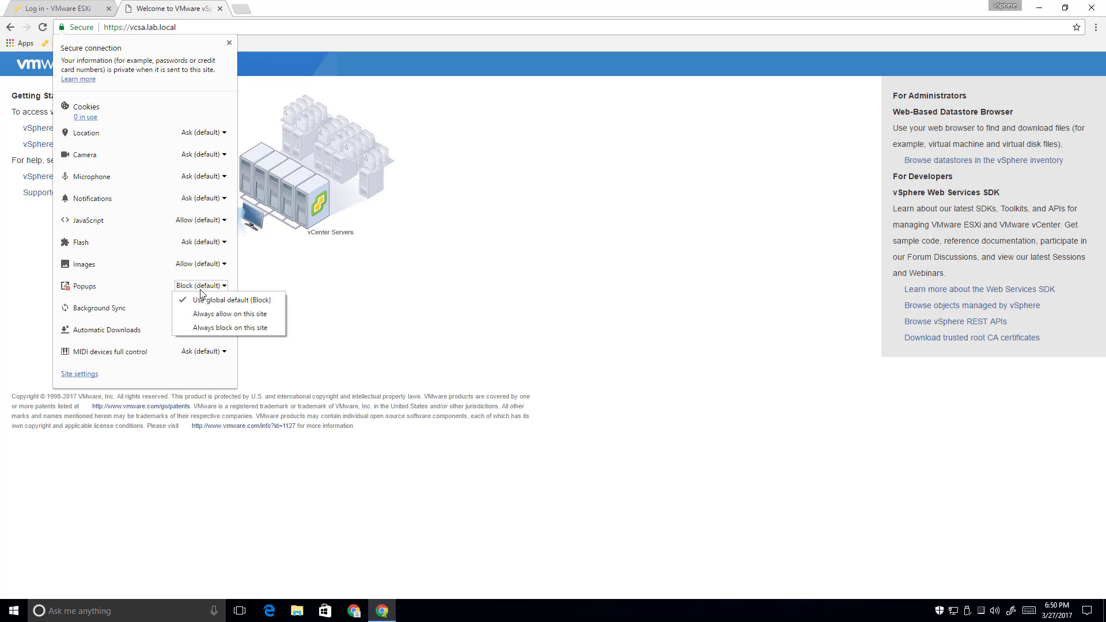
left_click(210, 318)
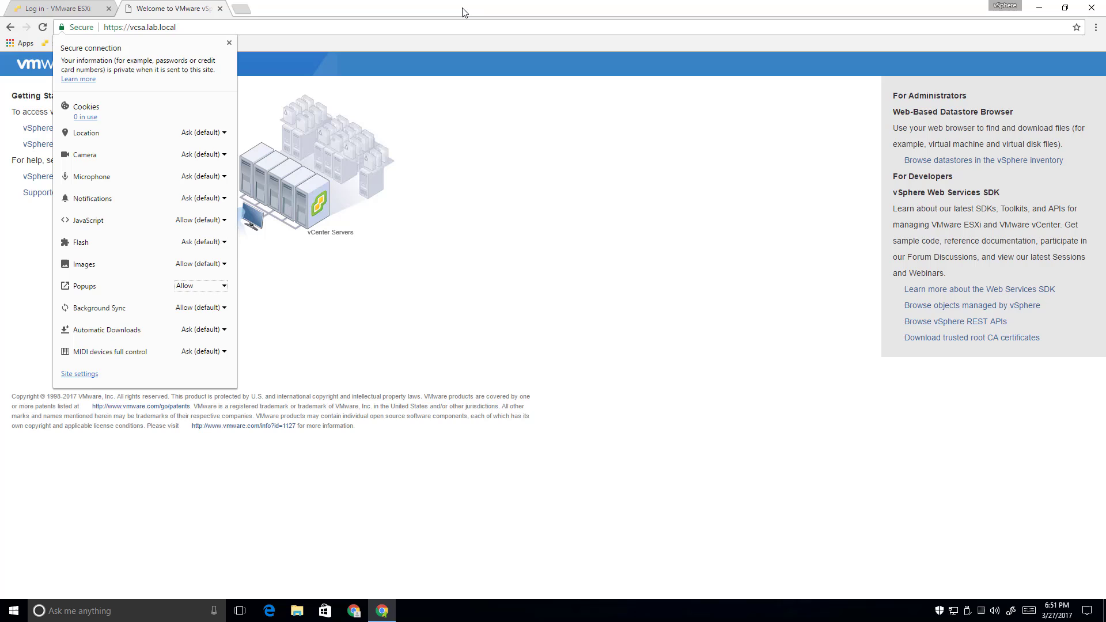
left_click(294, 9)
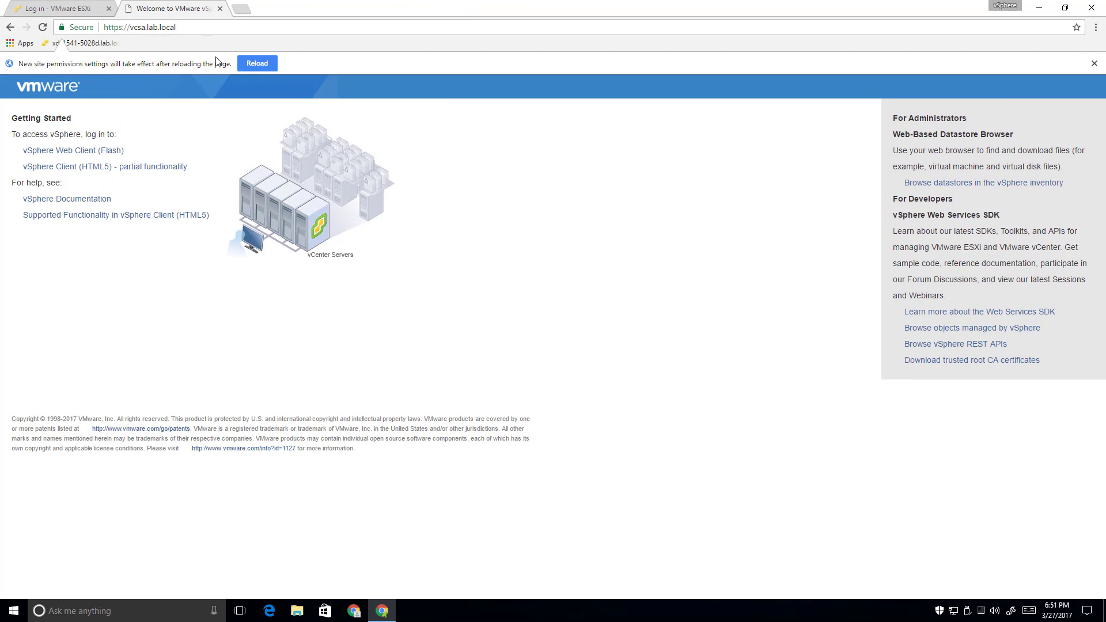
left_click(256, 62)
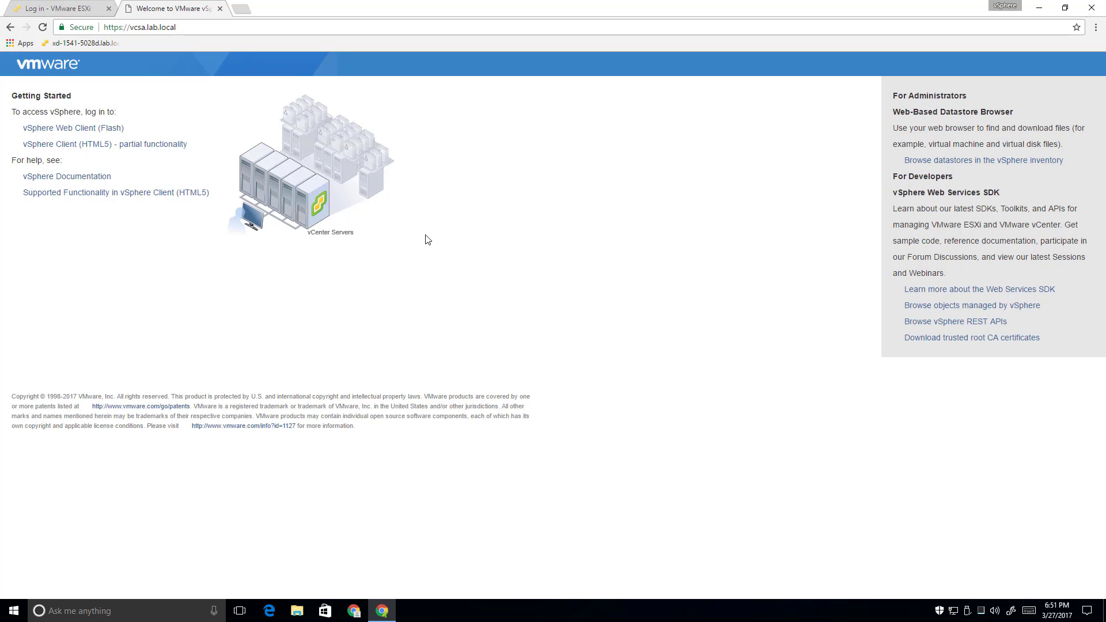
Open the Flash Web Client and HTML5 client links in new tabs, then bookmark the welcome page
right_click(98, 132)
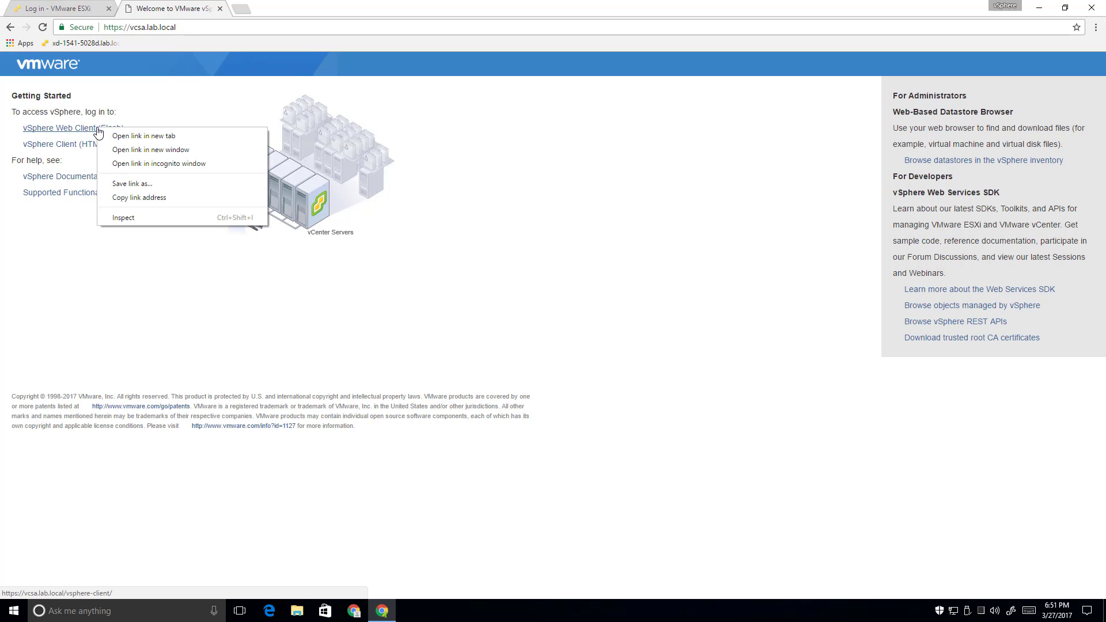
left_click(114, 136)
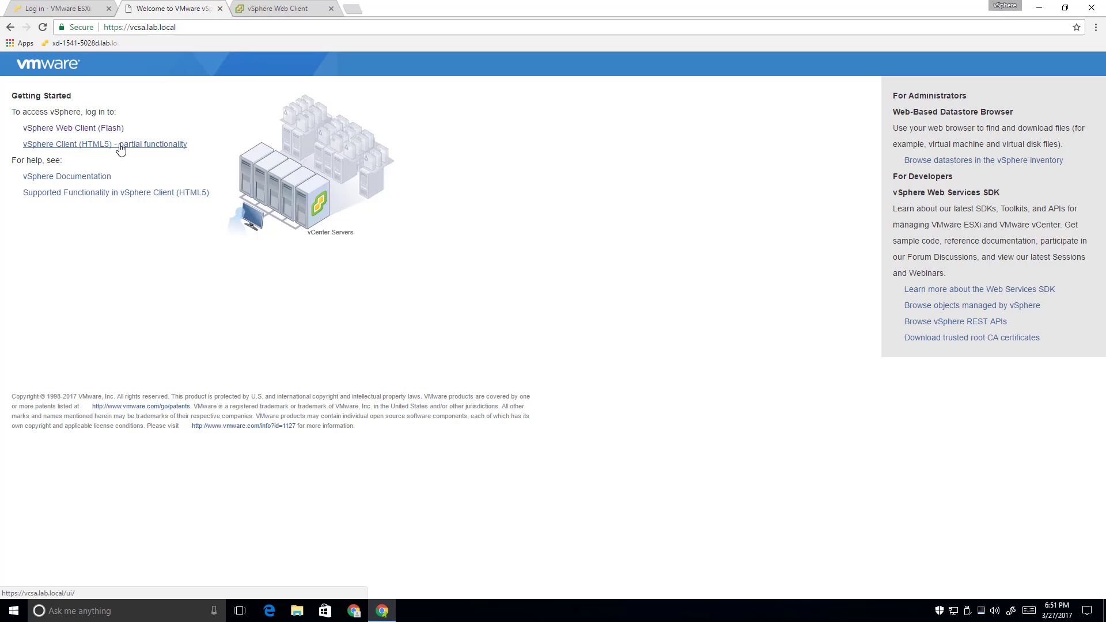
right_click(120, 150)
left_click(142, 157)
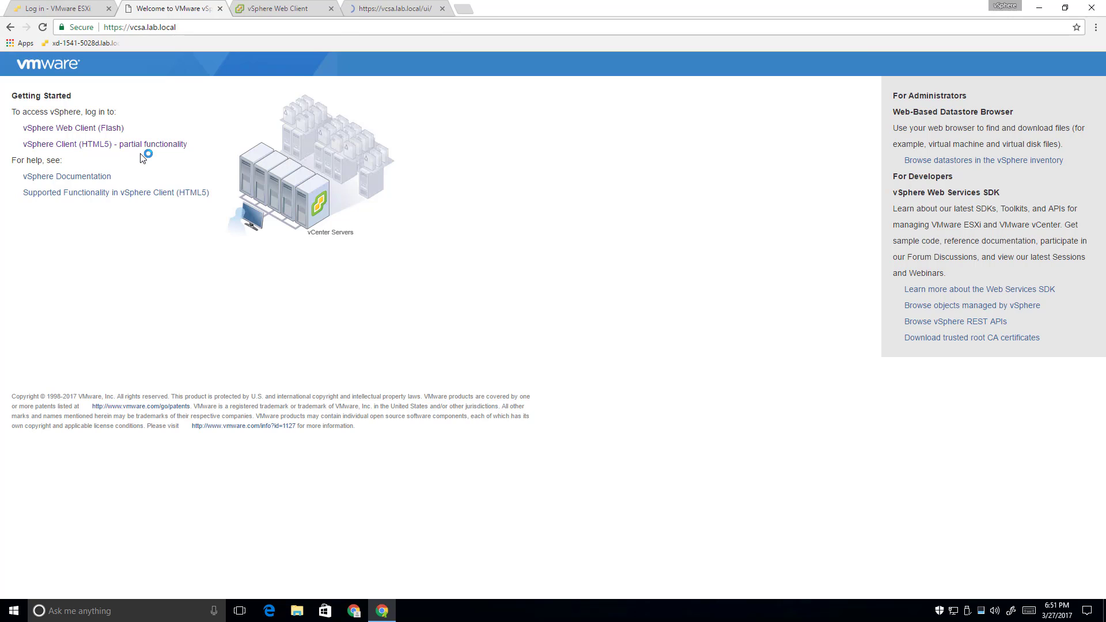
left_click_drag(75, 29, 128, 47)
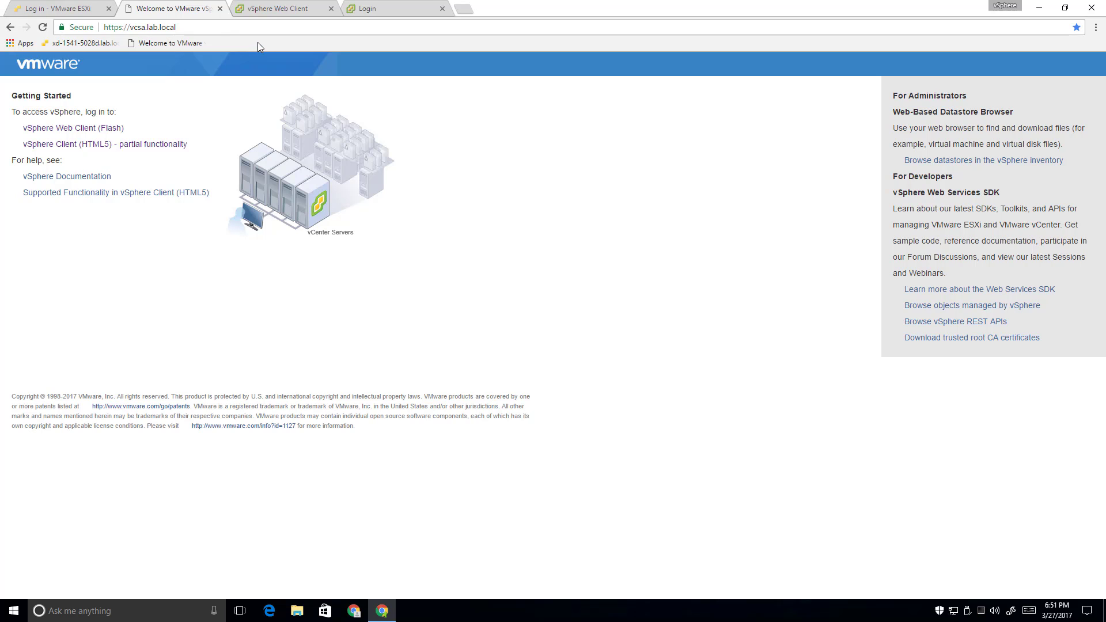
Sign in to the vSphere Web Client for vcsa.lab.local, retyping the password, and dismiss the saved-password notice
left_click(254, 11)
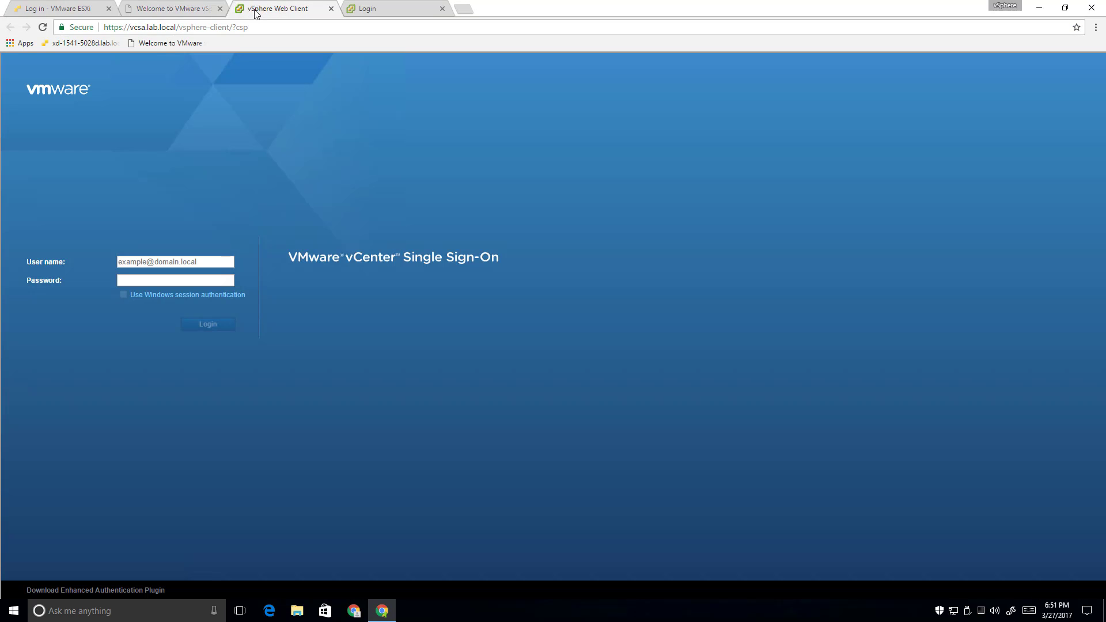
left_click(183, 261)
type("administrator@vsphere.local")
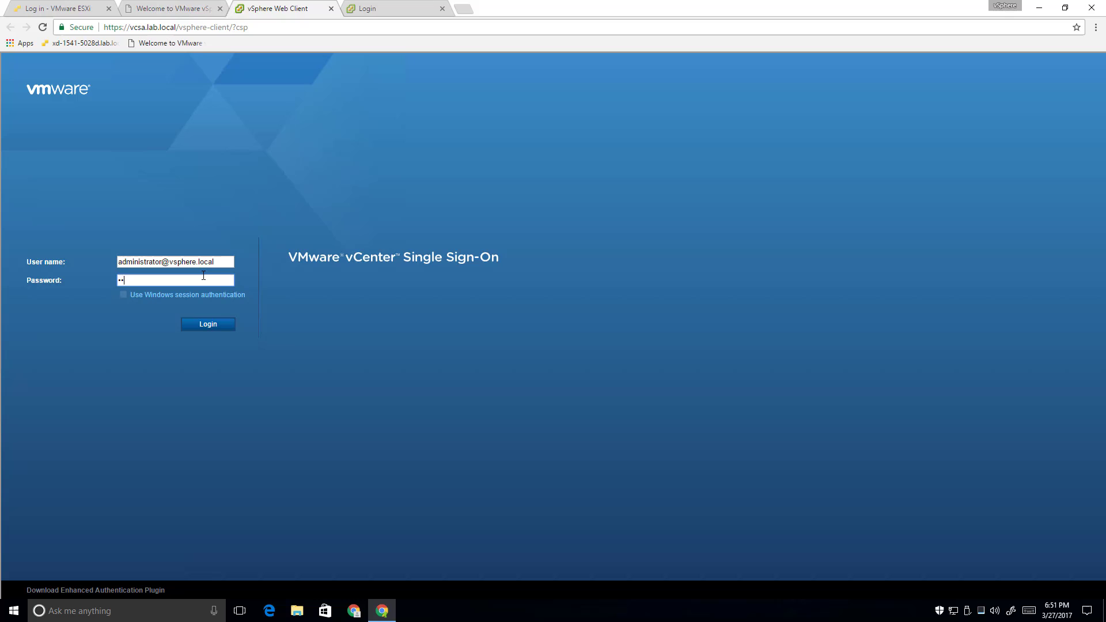
key("Return")
left_click(52, 276)
type("•••••••••")
key("Return")
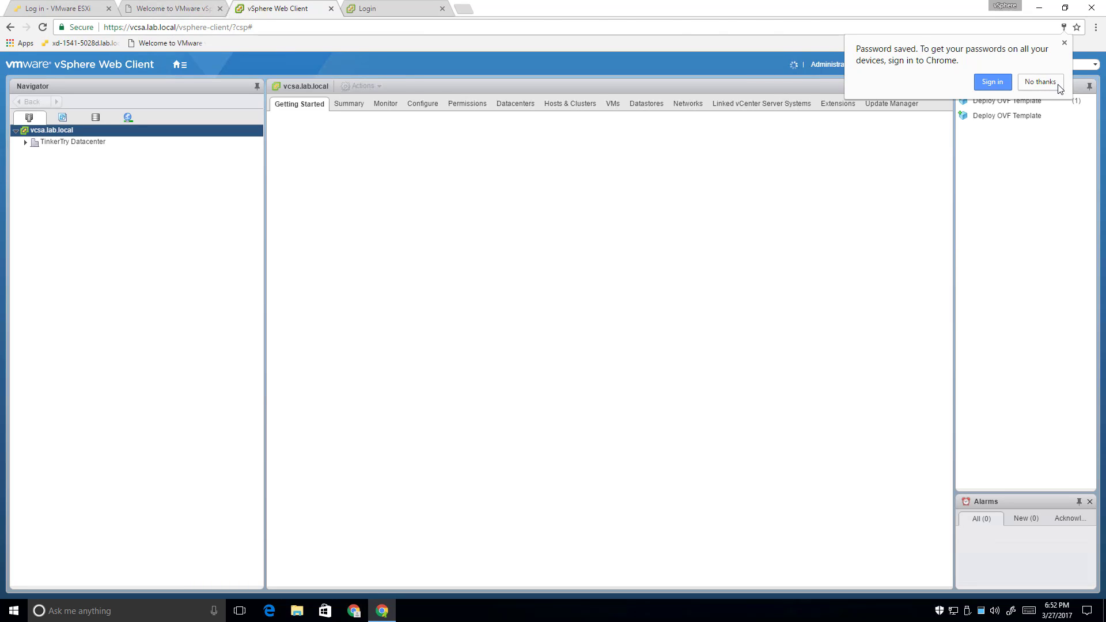
left_click(1057, 84)
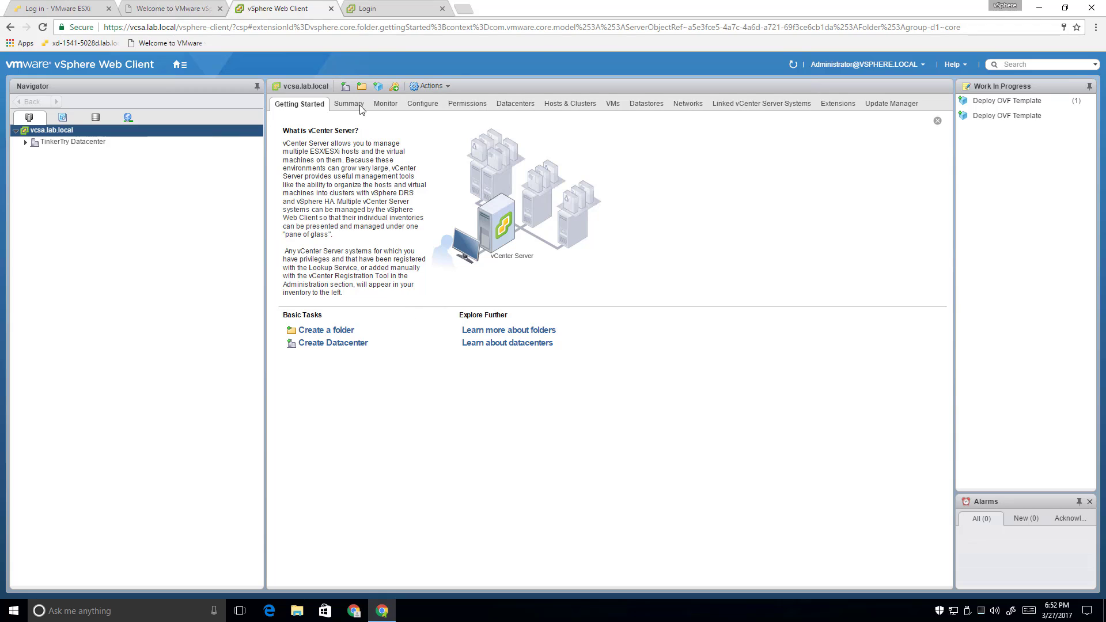
Close the leftover single sign-on login tab and open the HTML5 vSphere Client link in a new tab
left_click(380, 8)
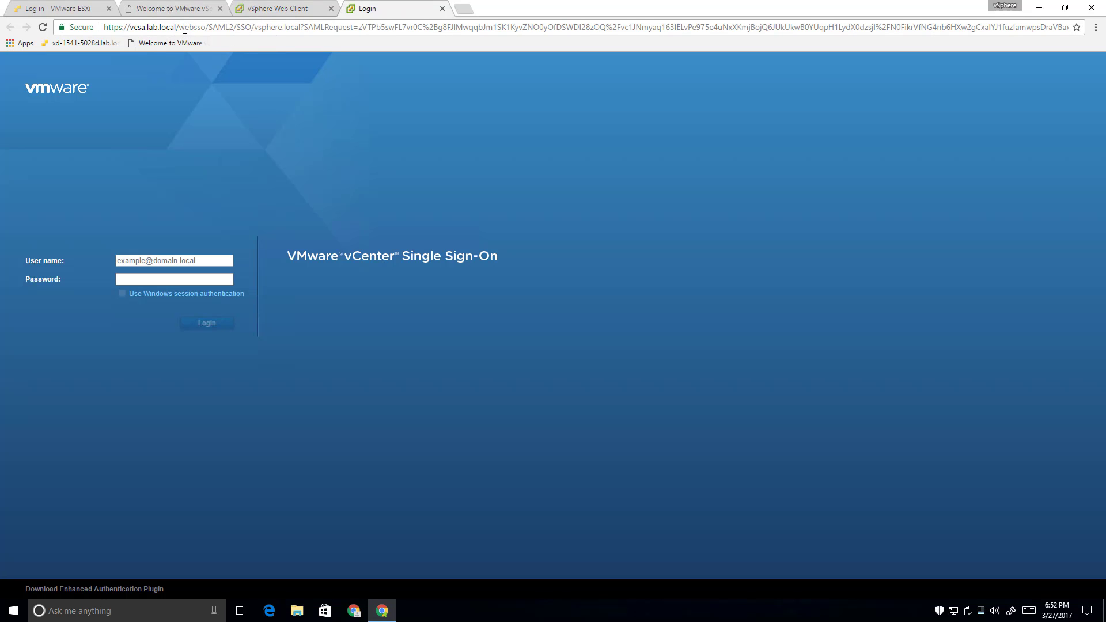
left_click_drag(196, 29, 1068, 27)
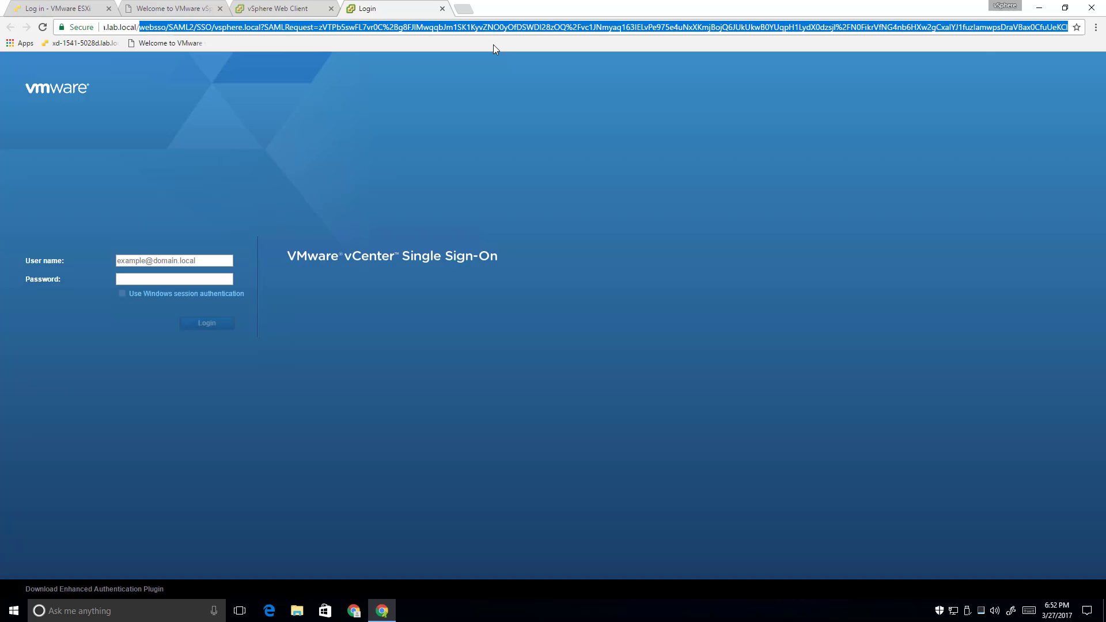
left_click(442, 9)
left_click(196, 10)
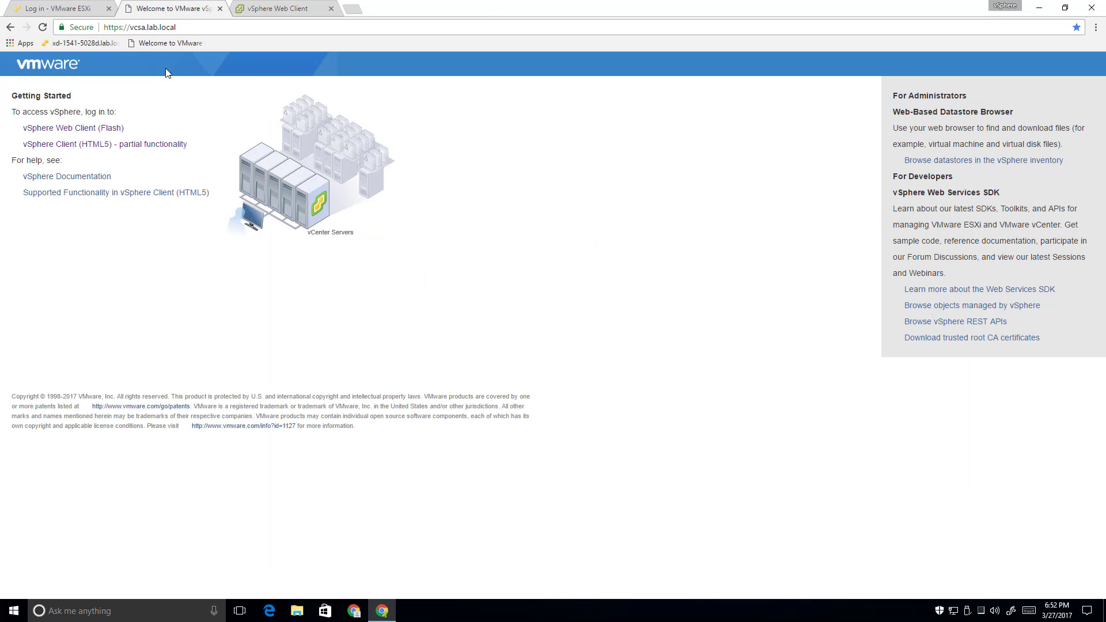
right_click(98, 144)
left_click(122, 151)
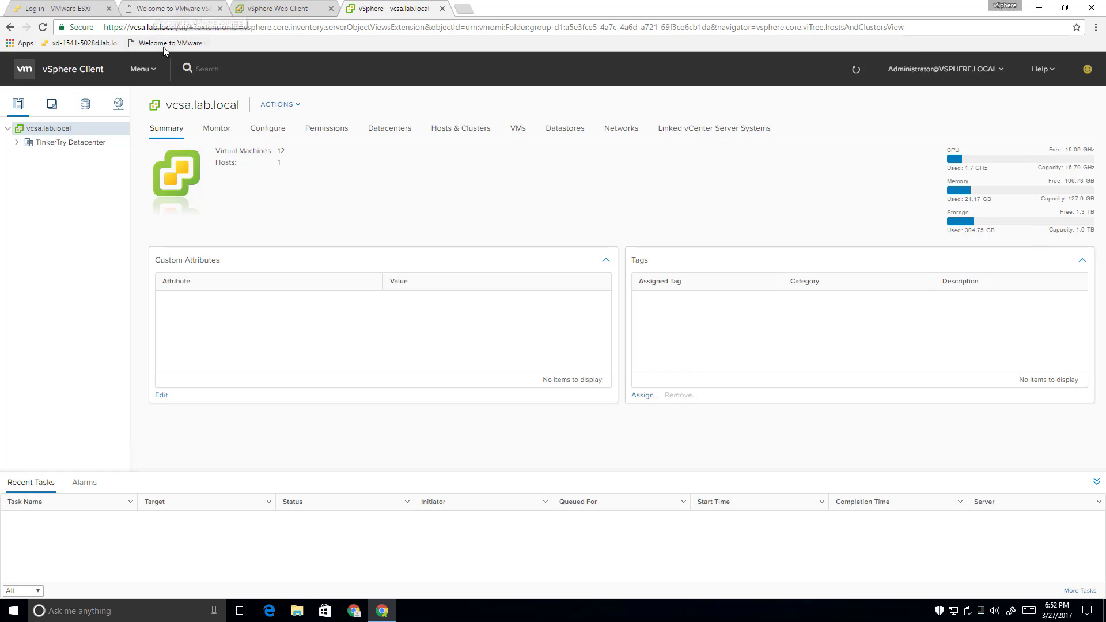
Append :5480 to the vcsa.lab.local address to load the appliance management page
left_click(188, 12)
left_click(189, 26)
left_click(188, 26)
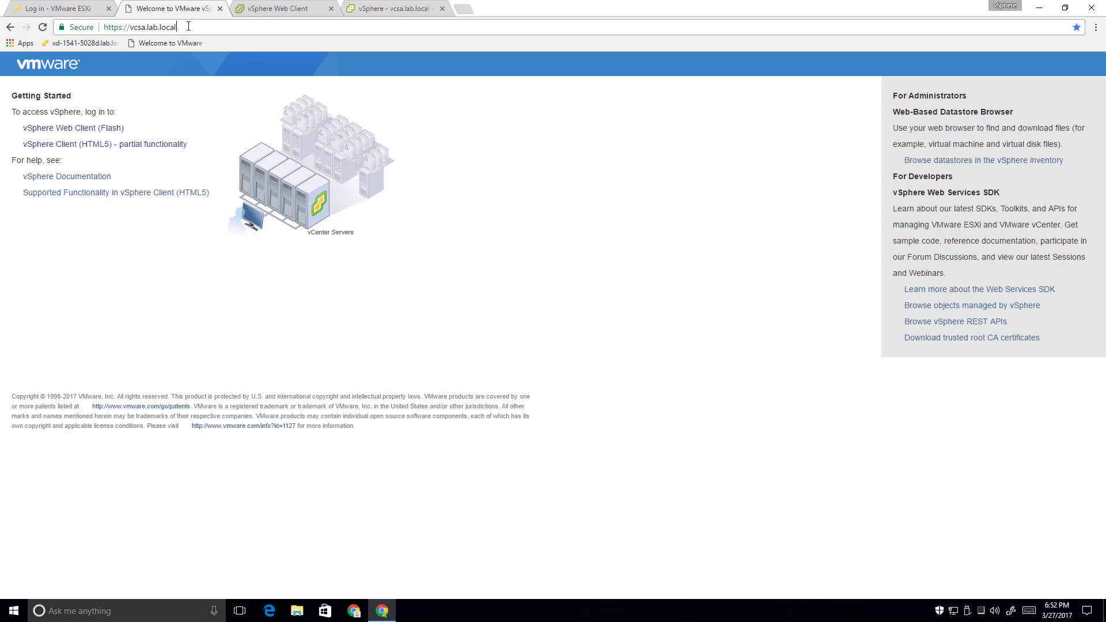
type(":5480")
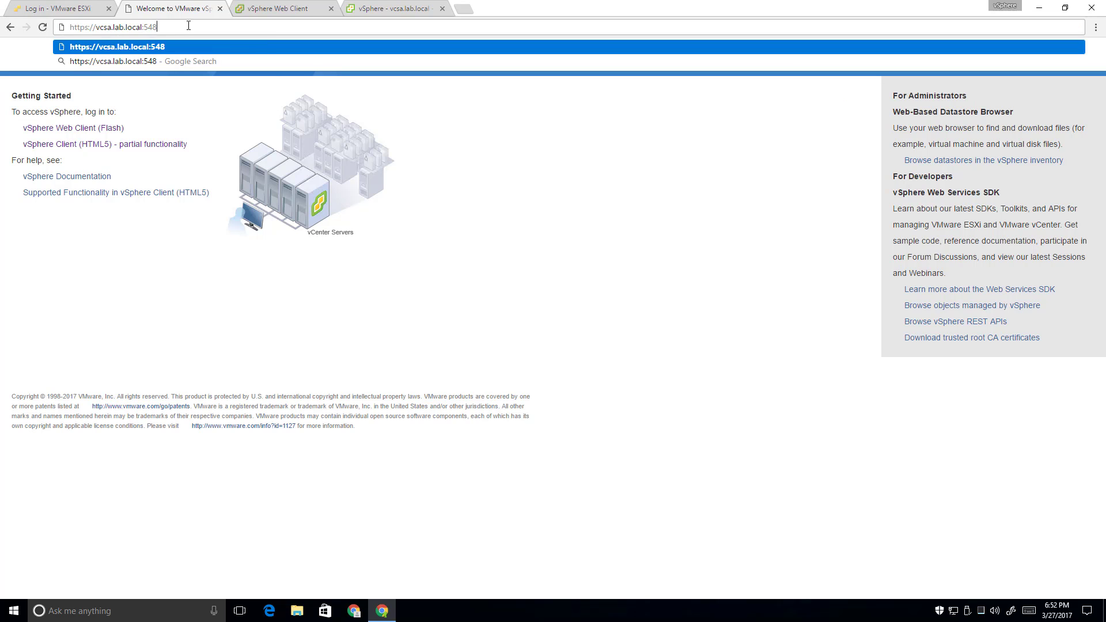
key("Return")
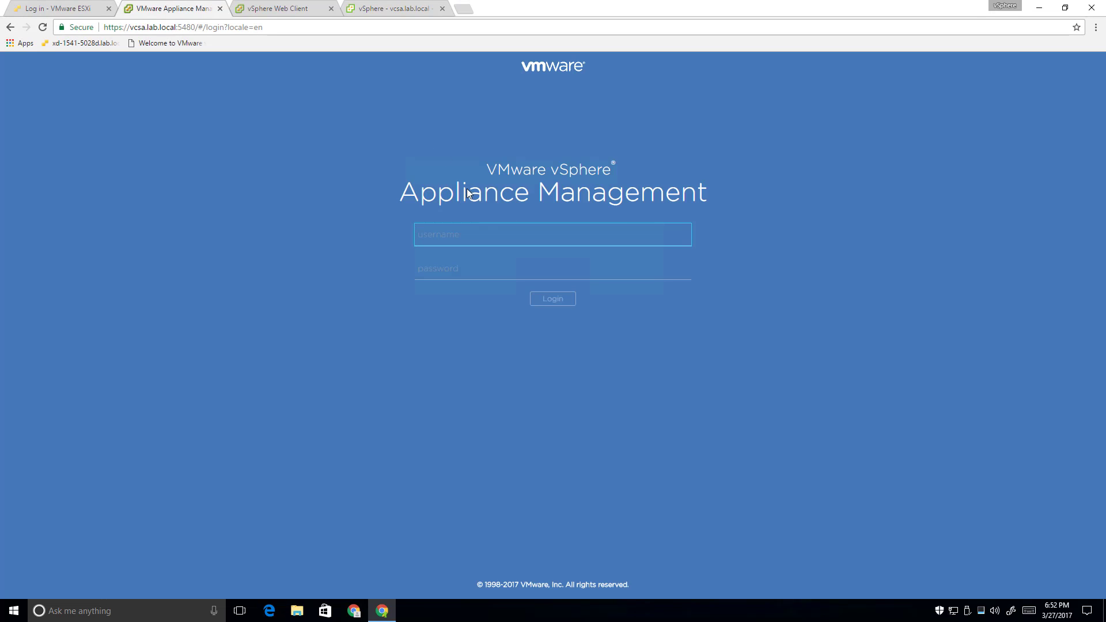
Log in to the appliance as root and save the password in Chrome
type("root")
key("Tab")
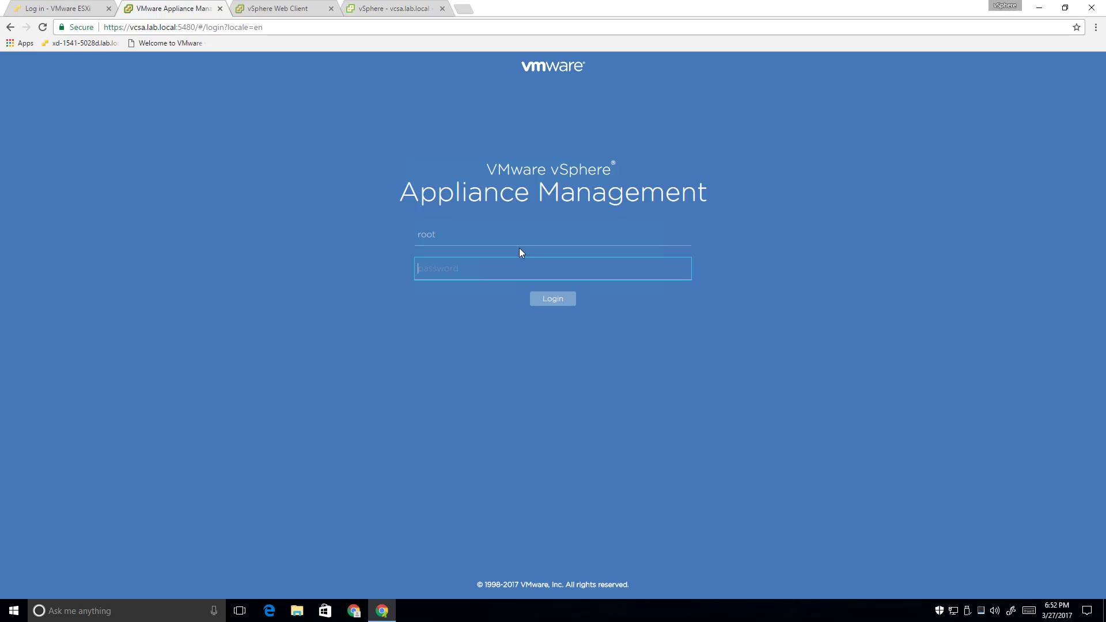
type("VMware123")
key("Return")
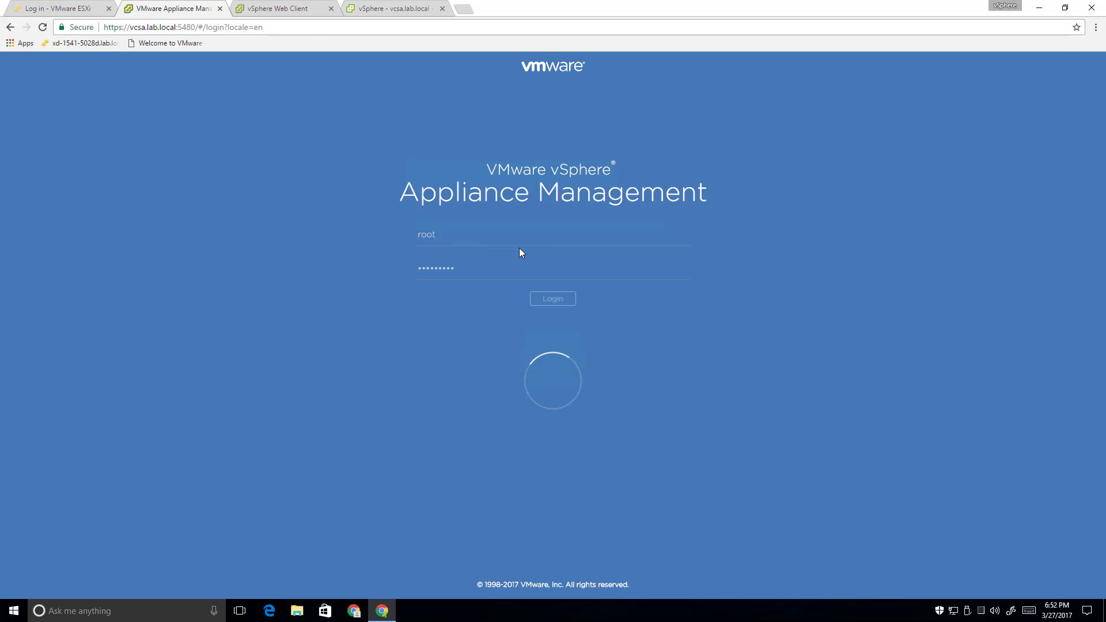
left_click(999, 104)
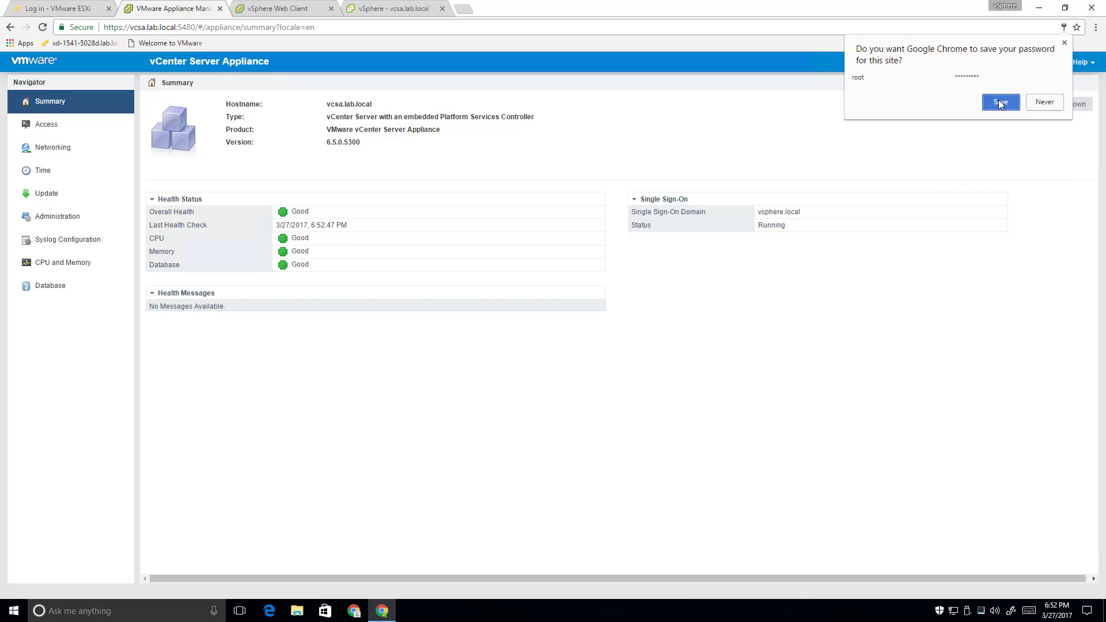
left_click(1045, 83)
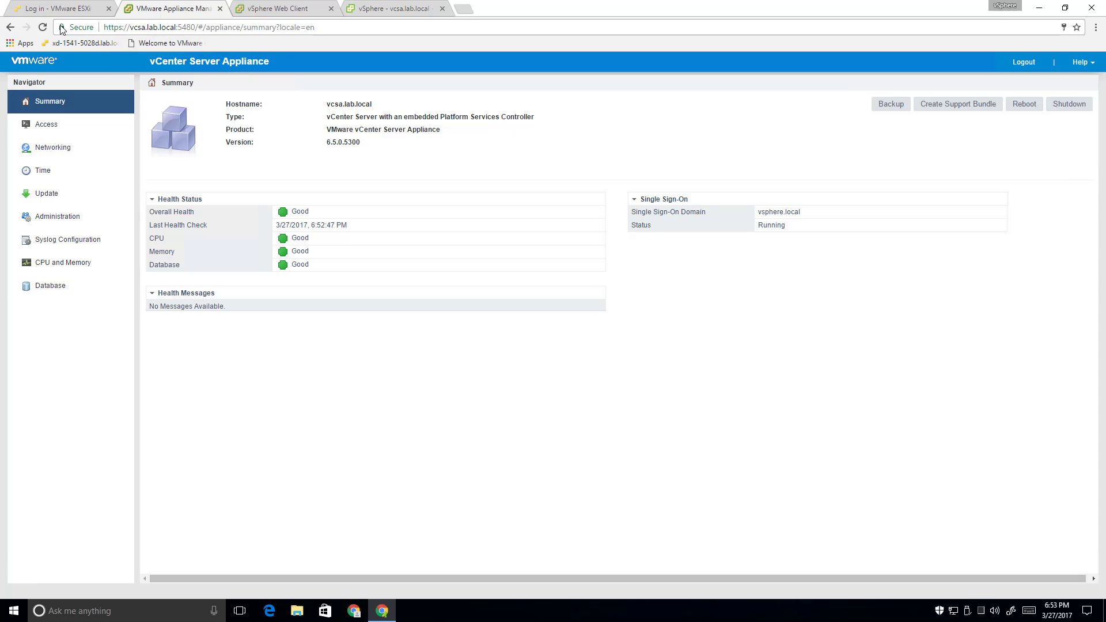
Bookmark the appliance Summary page, then duplicate the tab and point it at the welcome page
mouse_move(61, 27)
left_mouse_down()
mouse_move(209, 32)
mouse_move(219, 46)
left_mouse_up()
left_click(177, 27)
right_click(178, 11)
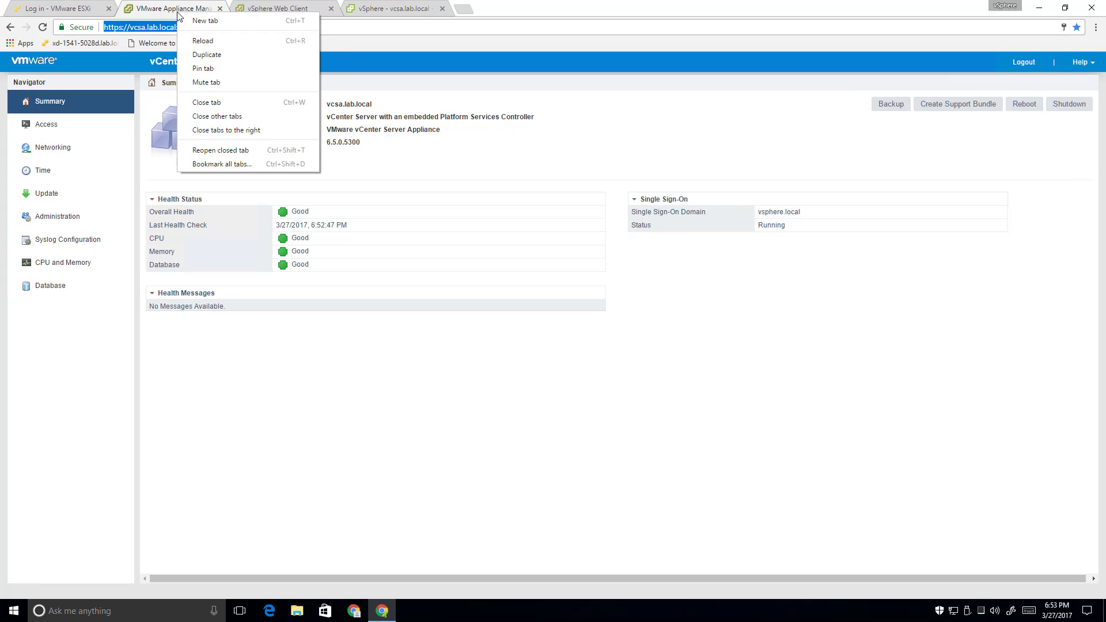
left_click(192, 55)
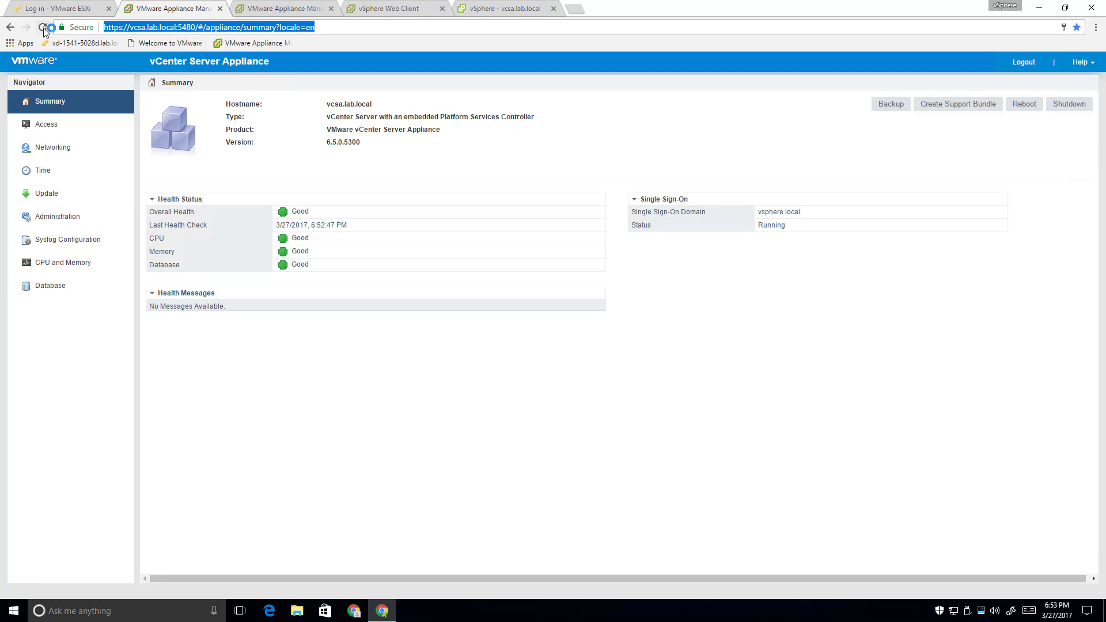
left_click(164, 44)
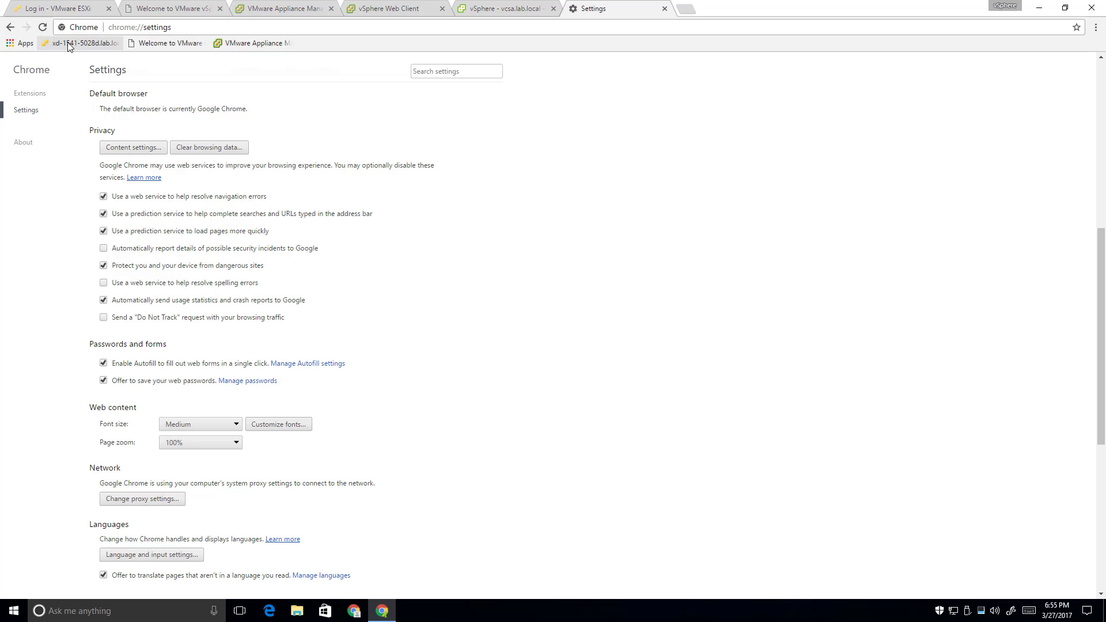
Delete the short-name xd-1541-5028d bookmark from the bookmarks bar
right_click(70, 44)
left_click(102, 99)
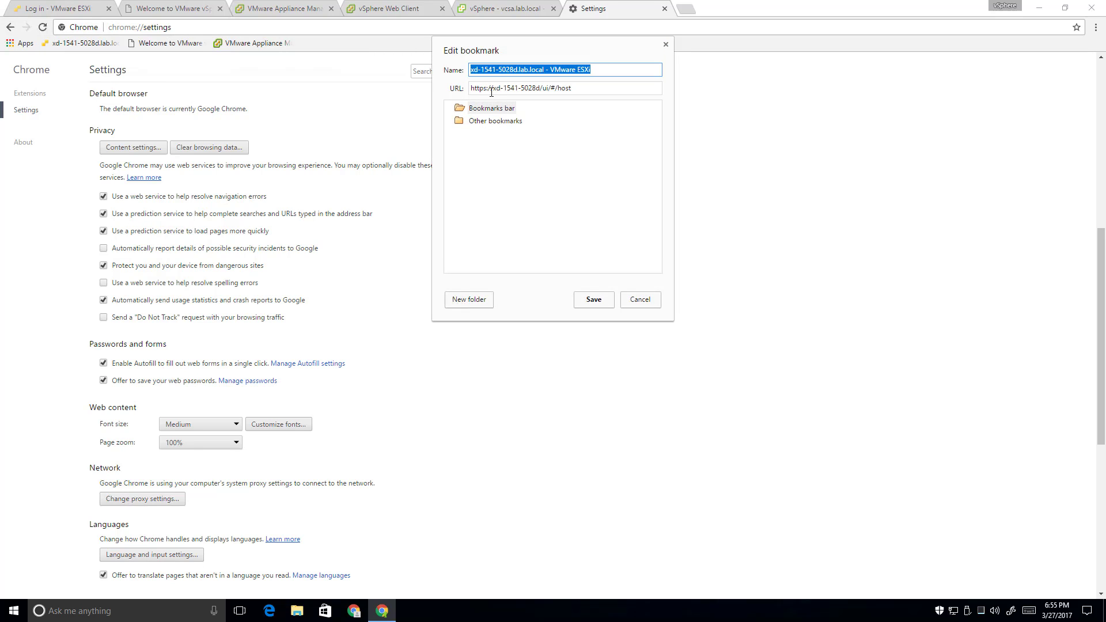
left_click(642, 300)
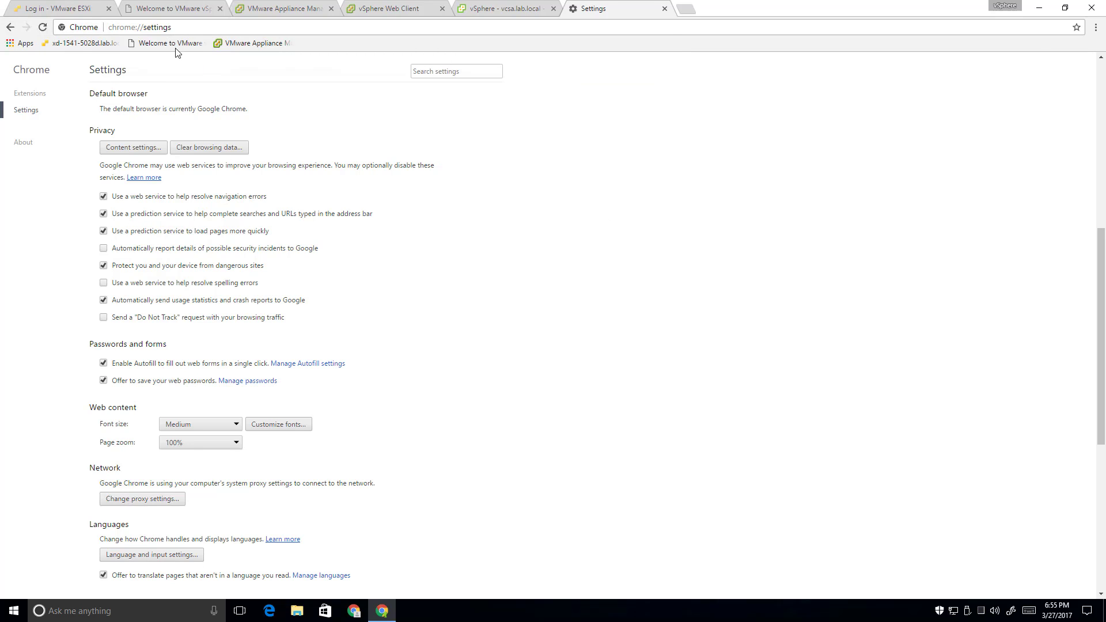
right_click(79, 49)
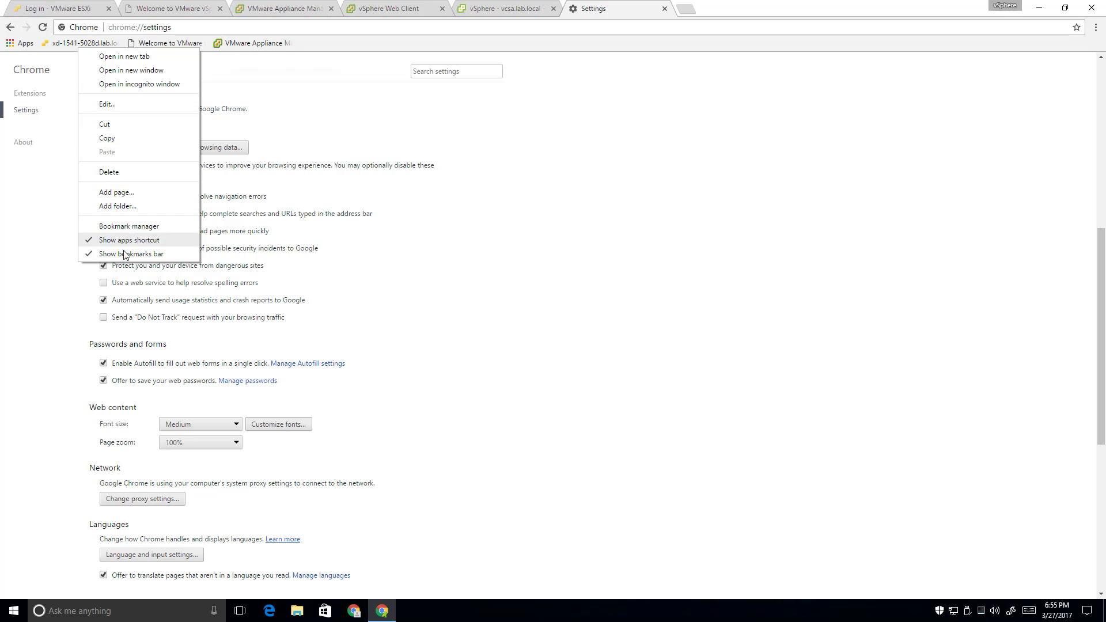
left_click(141, 171)
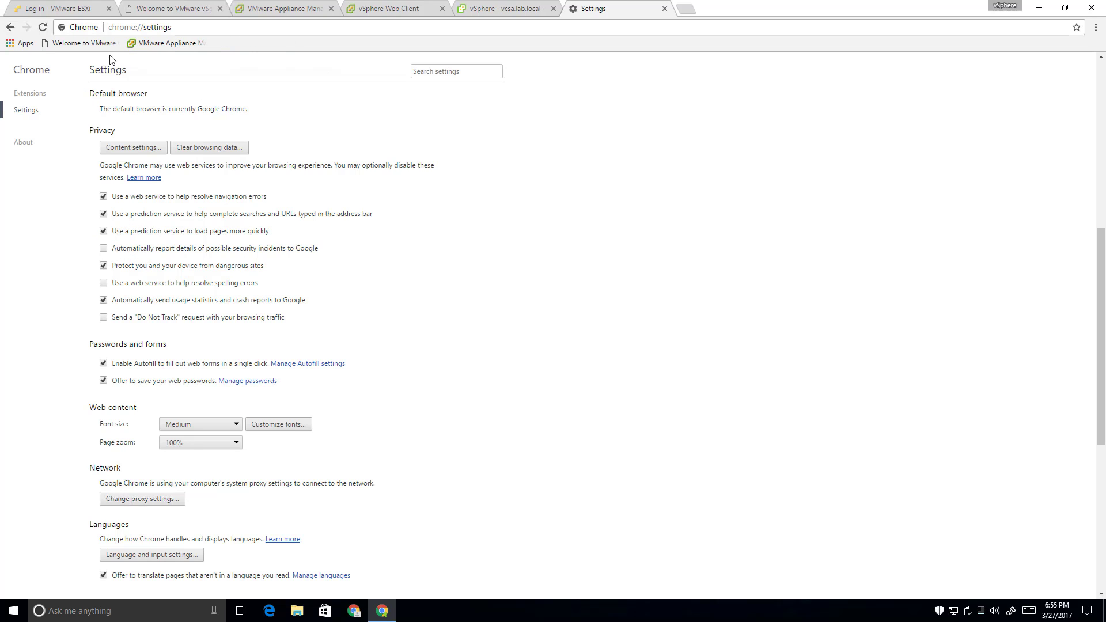
left_click(138, 26)
type("xd-1541-5028d")
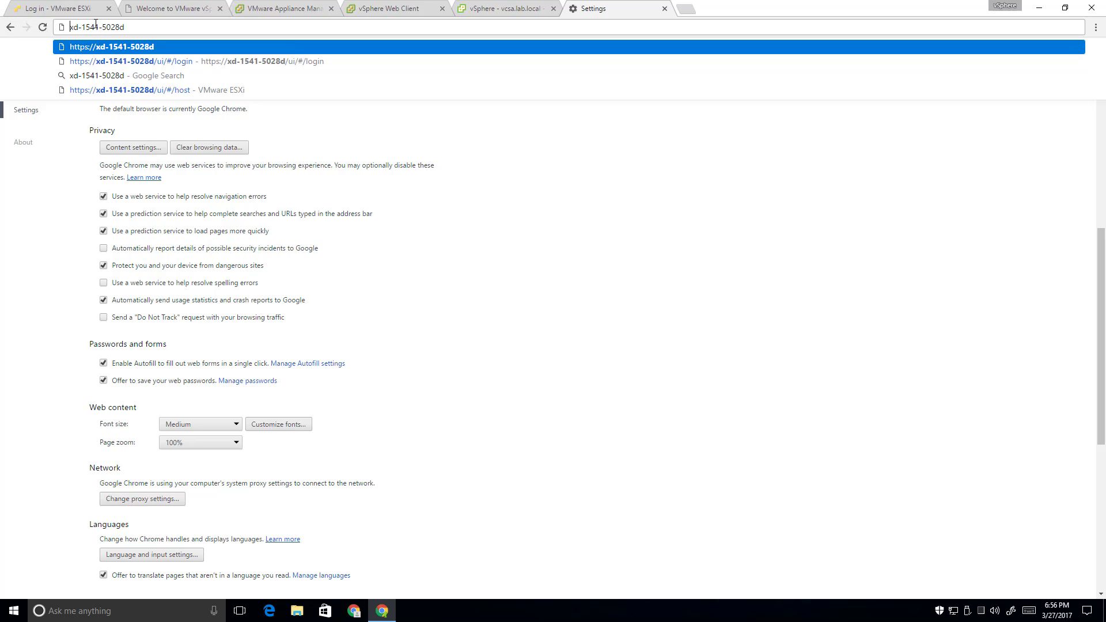
key("Home")
type("http://xd-1541-5028d")
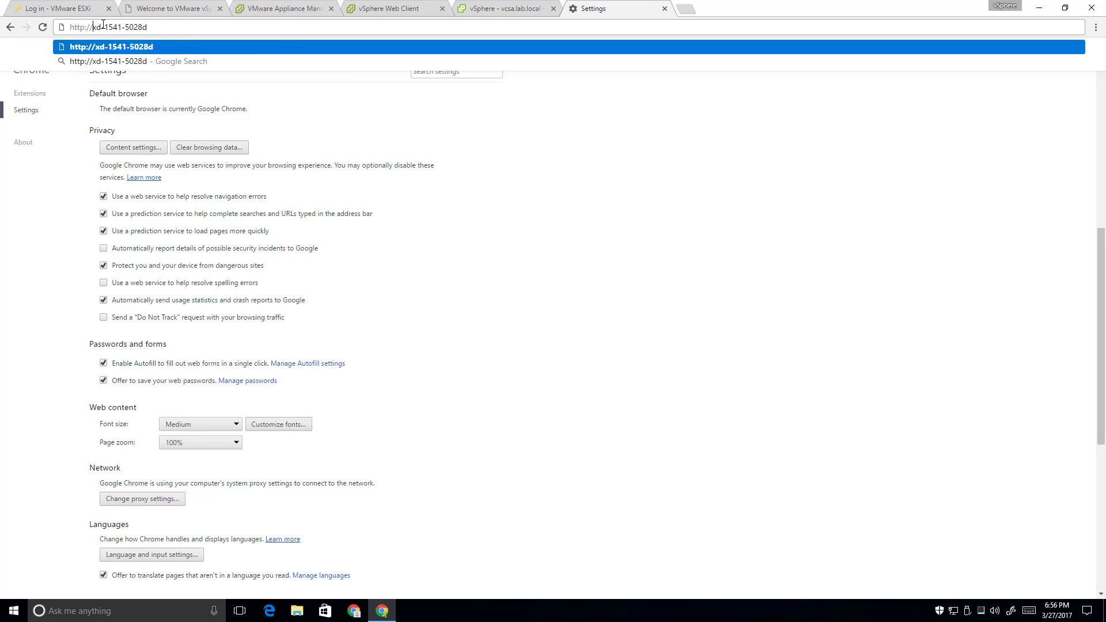
type(".lab.local/ui/#/login")
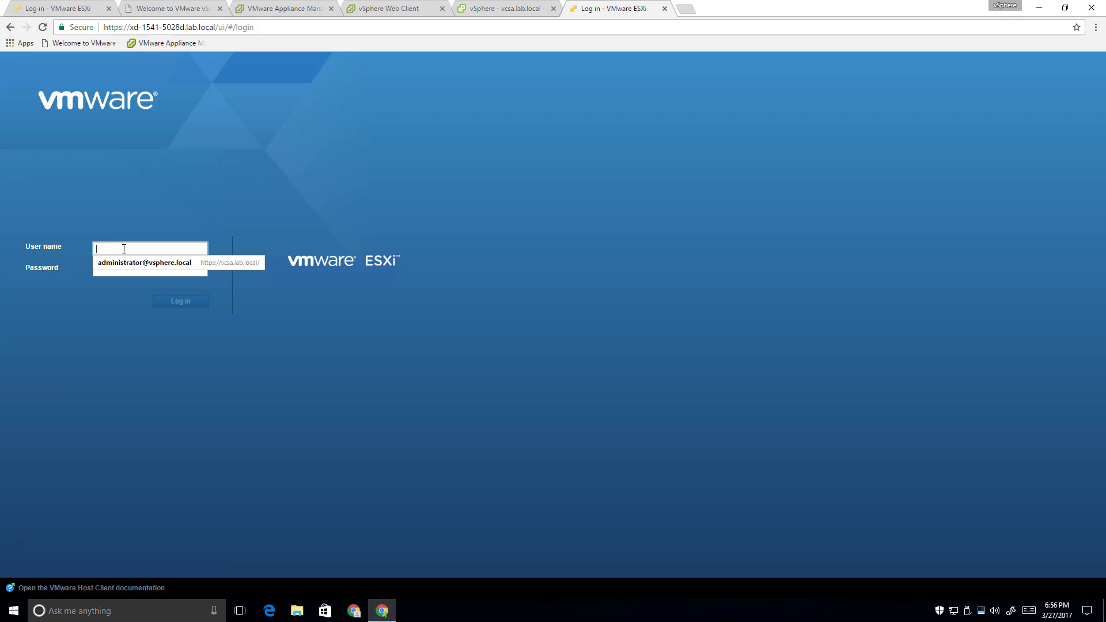
type("root")
key("Tab")
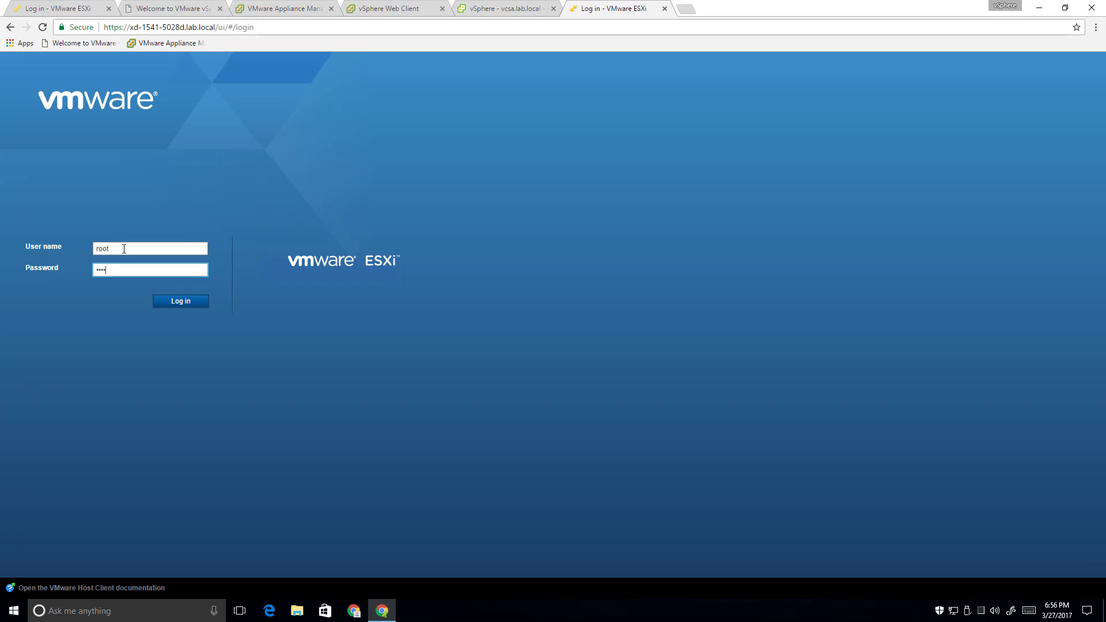
key("Return")
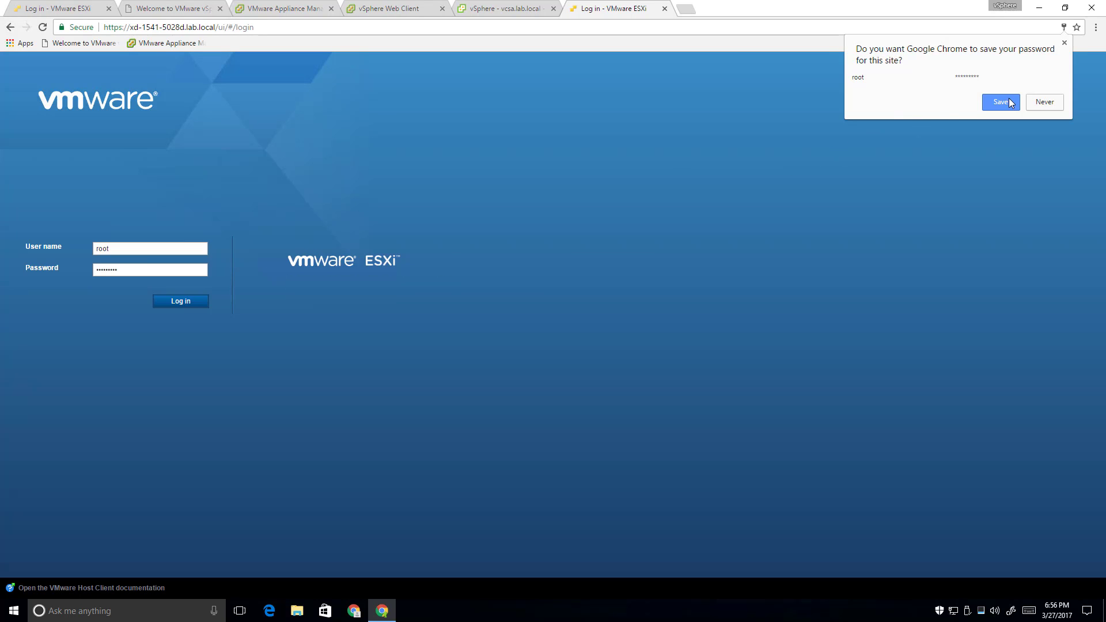
left_click(1015, 102)
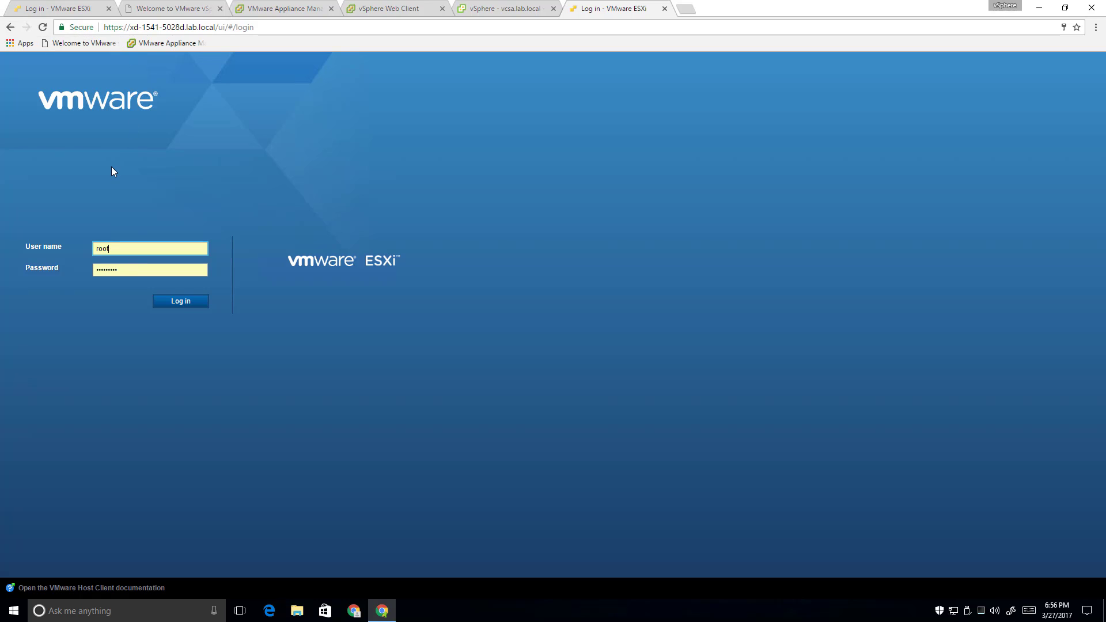
left_click(185, 302)
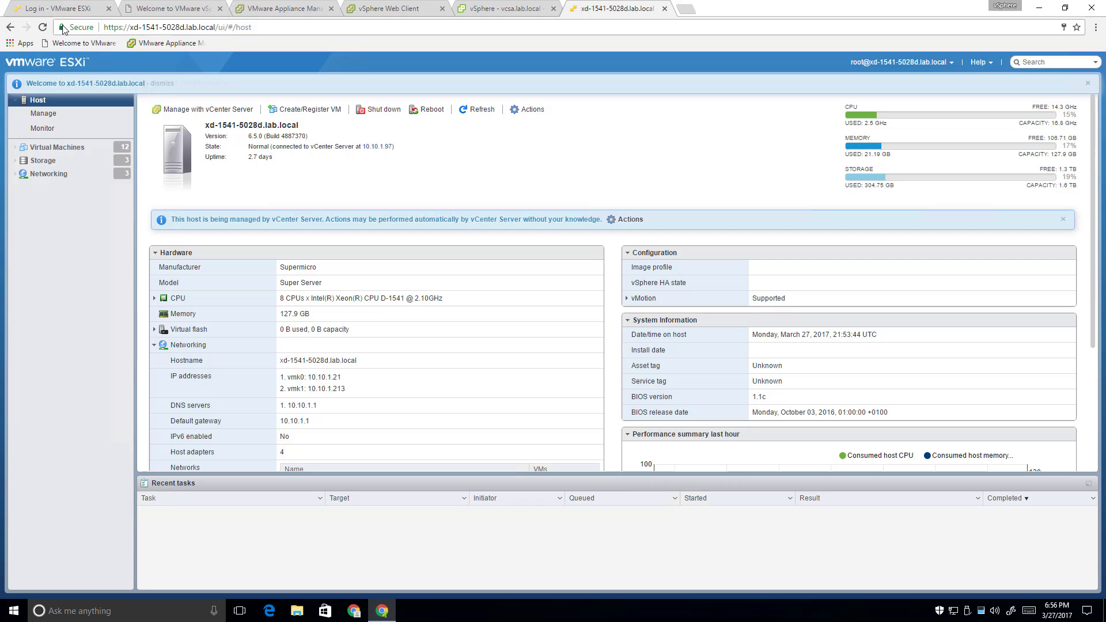
Bookmark the ESXi host page on the bookmarks bar and look through the other open tabs
left_click_drag(61, 27, 42, 48)
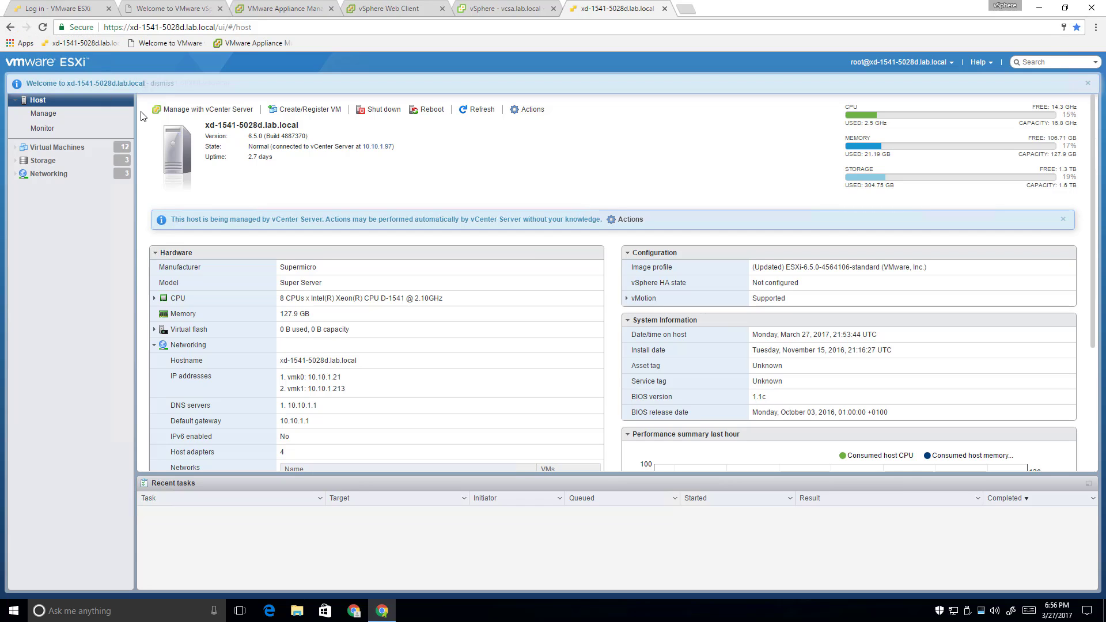
left_click(69, 11)
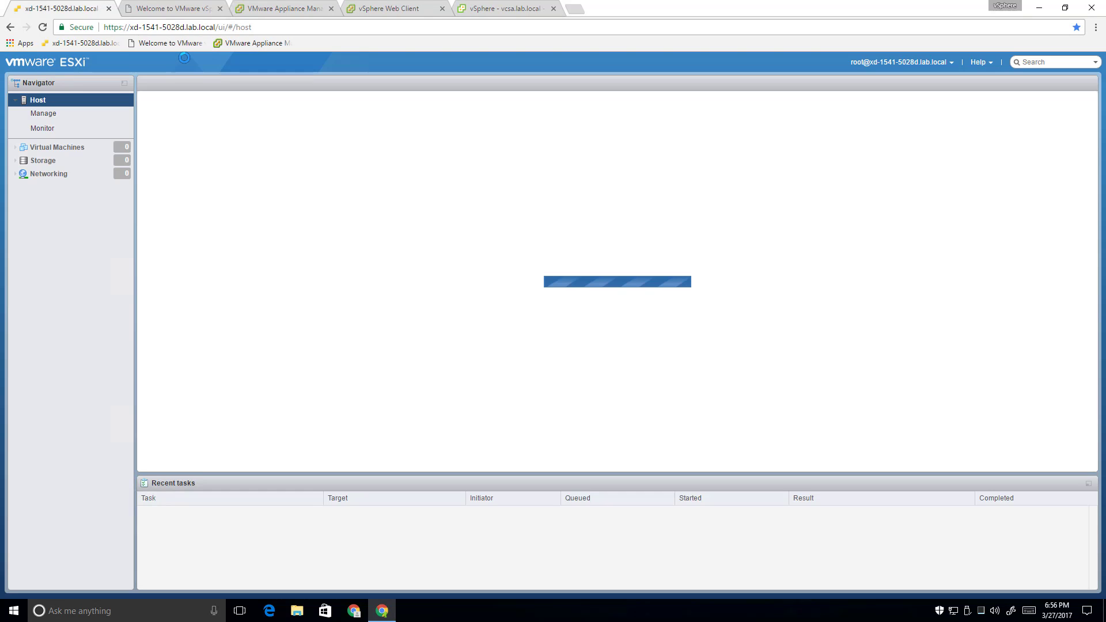
left_click(175, 11)
left_click(282, 9)
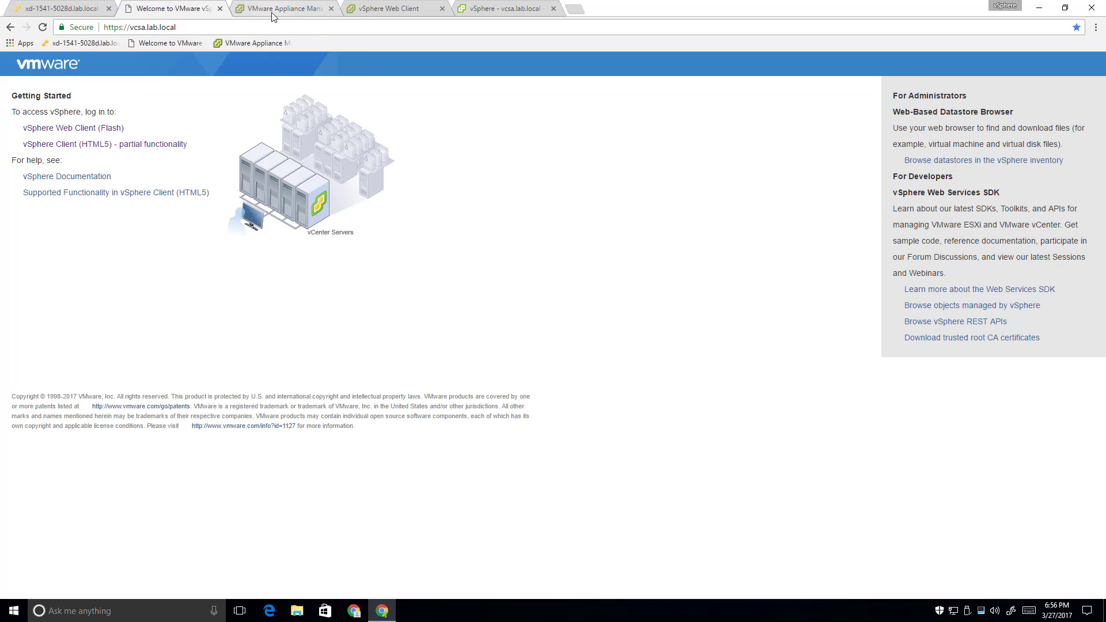
left_click(408, 10)
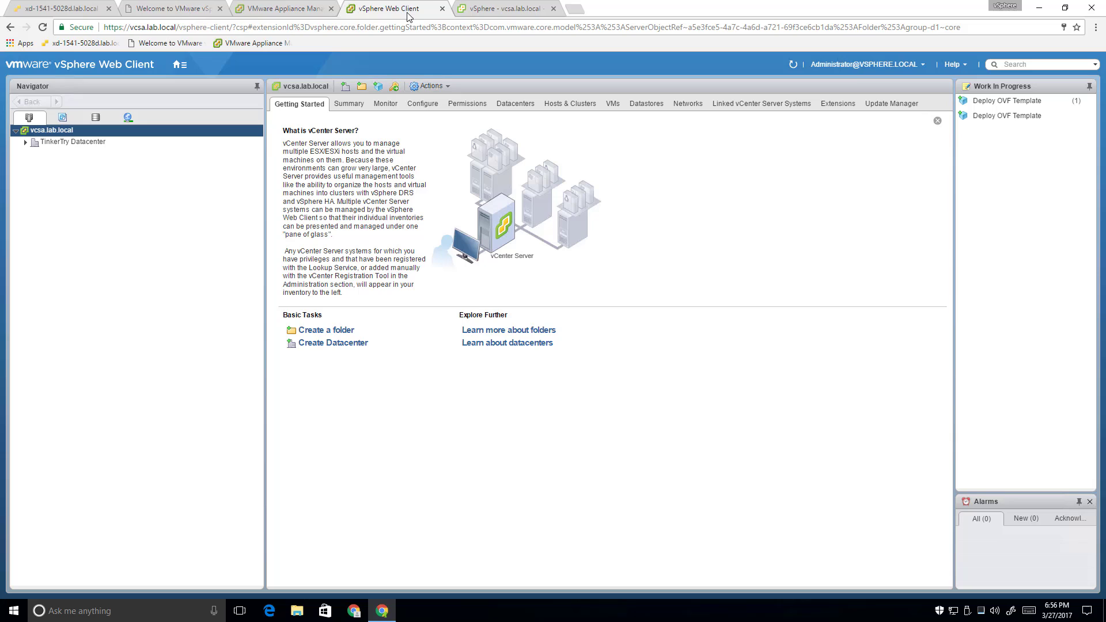
left_click(488, 11)
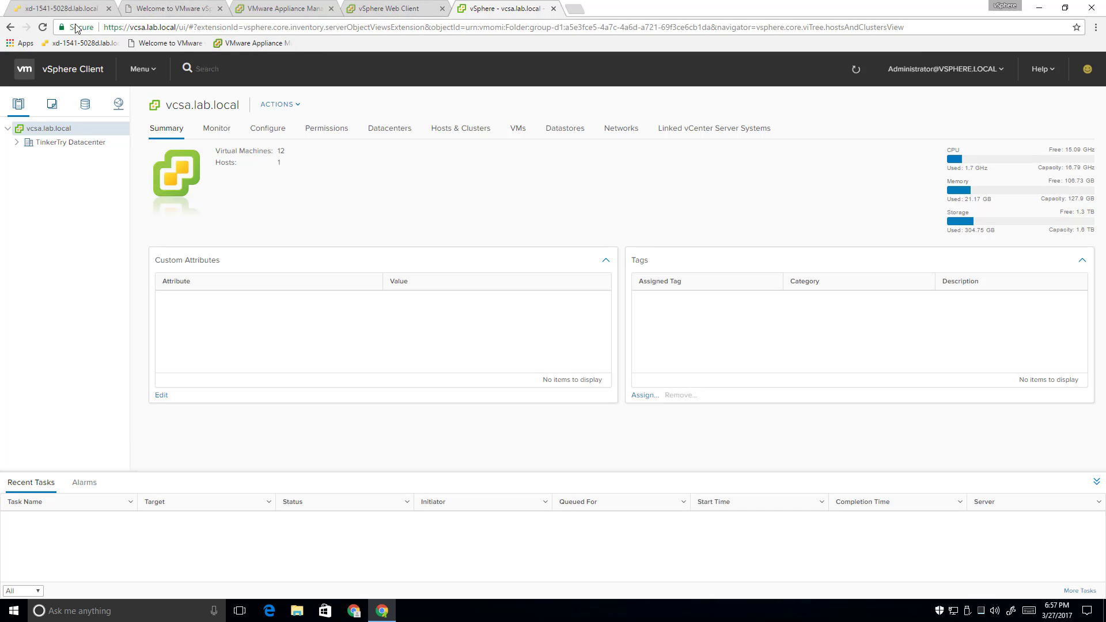
Bookmark the vSphere Web Client and vSphere - vcsa.lab.local summary pages on the bookmarks bar
left_click(284, 9)
left_click(374, 10)
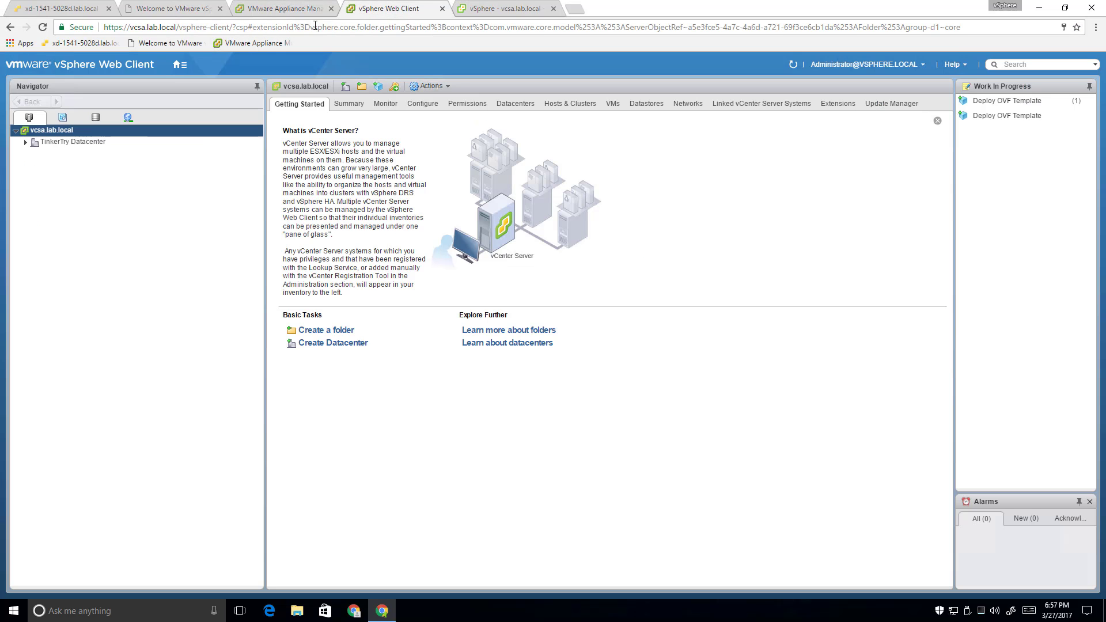
left_click_drag(62, 27, 311, 43)
left_click(503, 8)
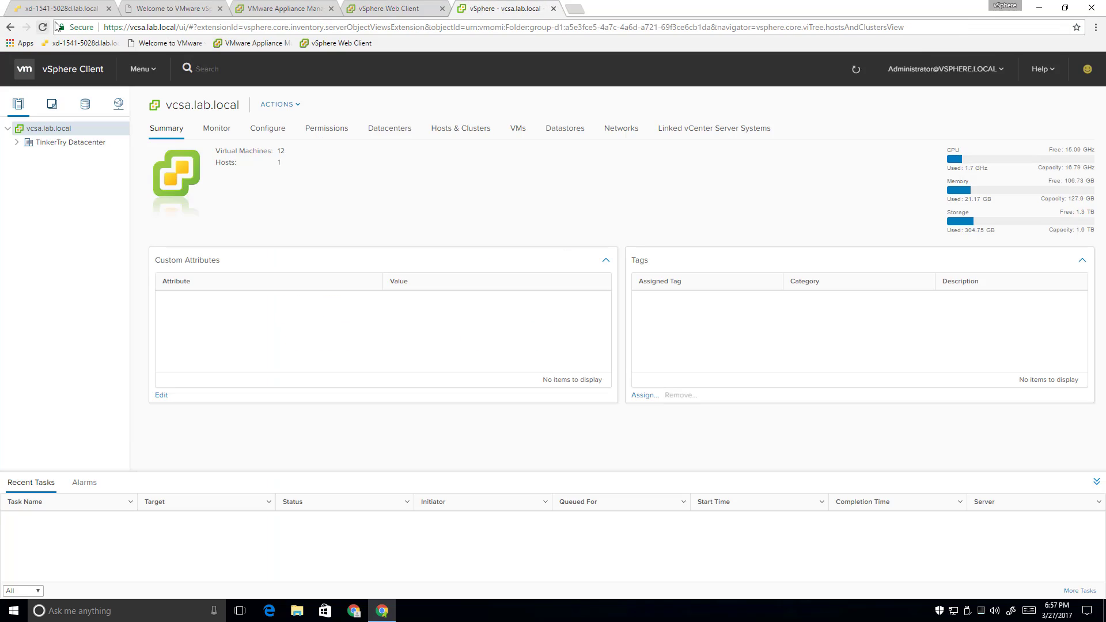
left_click_drag(61, 27, 380, 42)
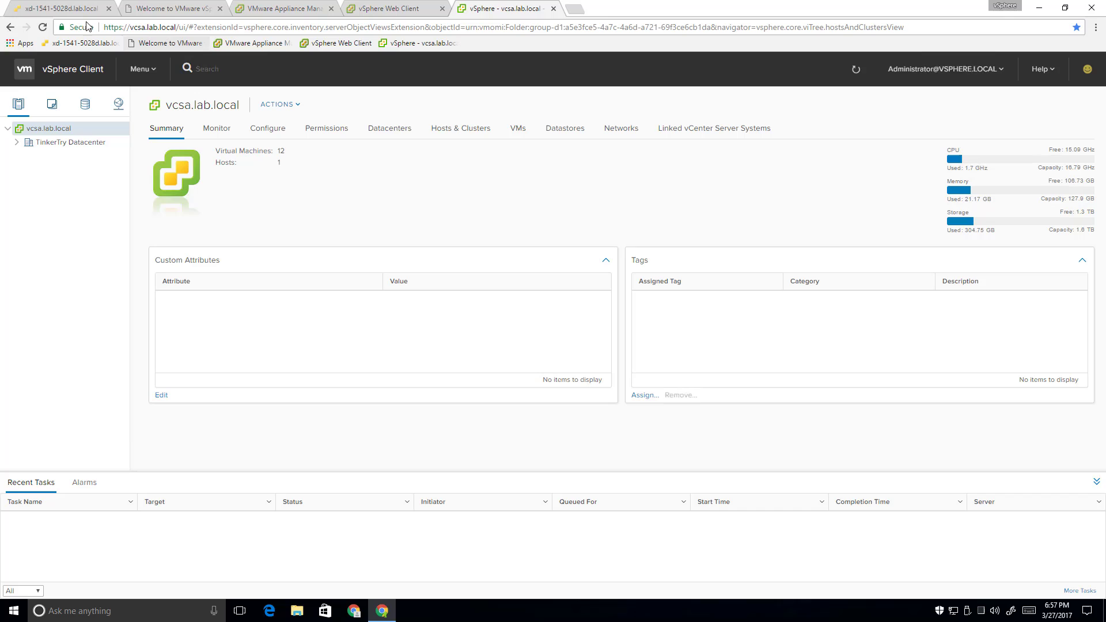
Create a desktop shortcut for the ESXi host page, set to open as a window
left_click(39, 8)
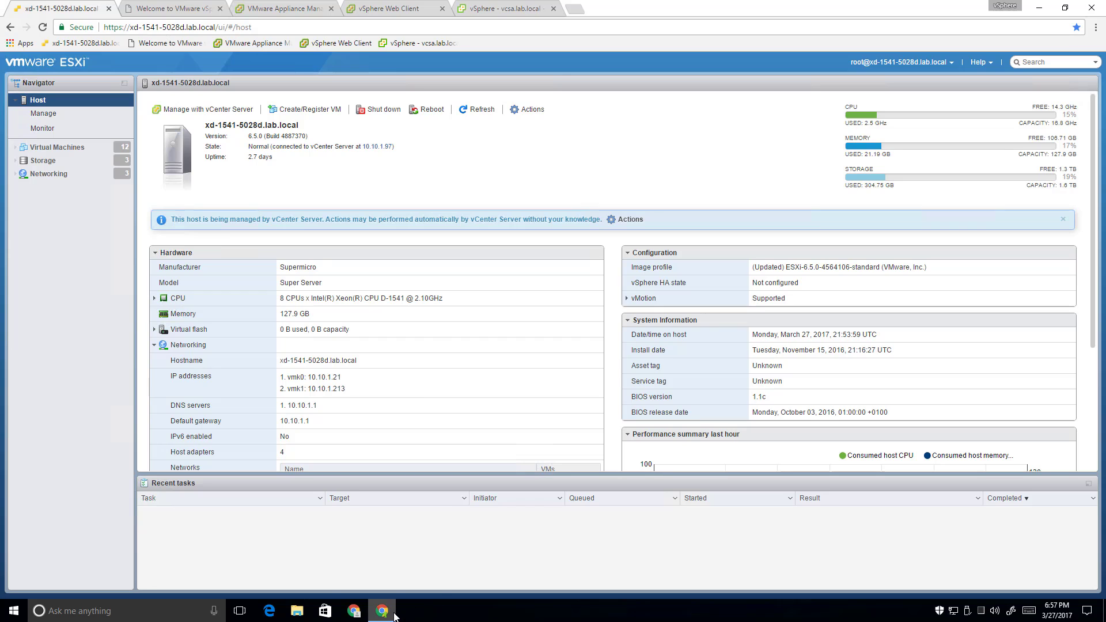
mouse_move(394, 615)
key("ctrl+Tab")
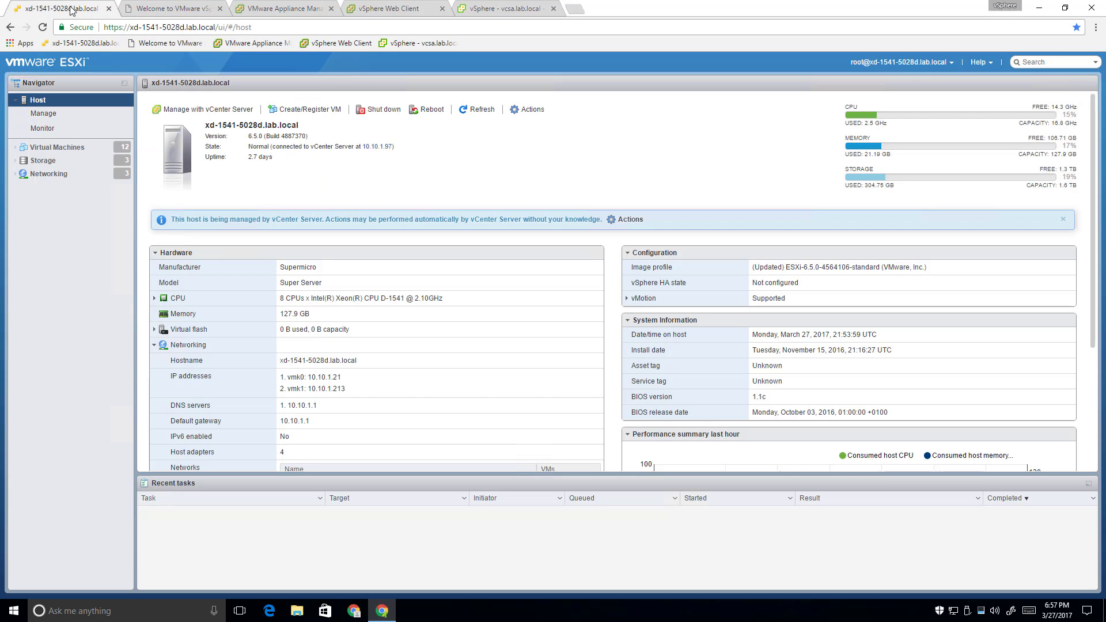
key("ctrl+shift+Tab")
left_click(1096, 27)
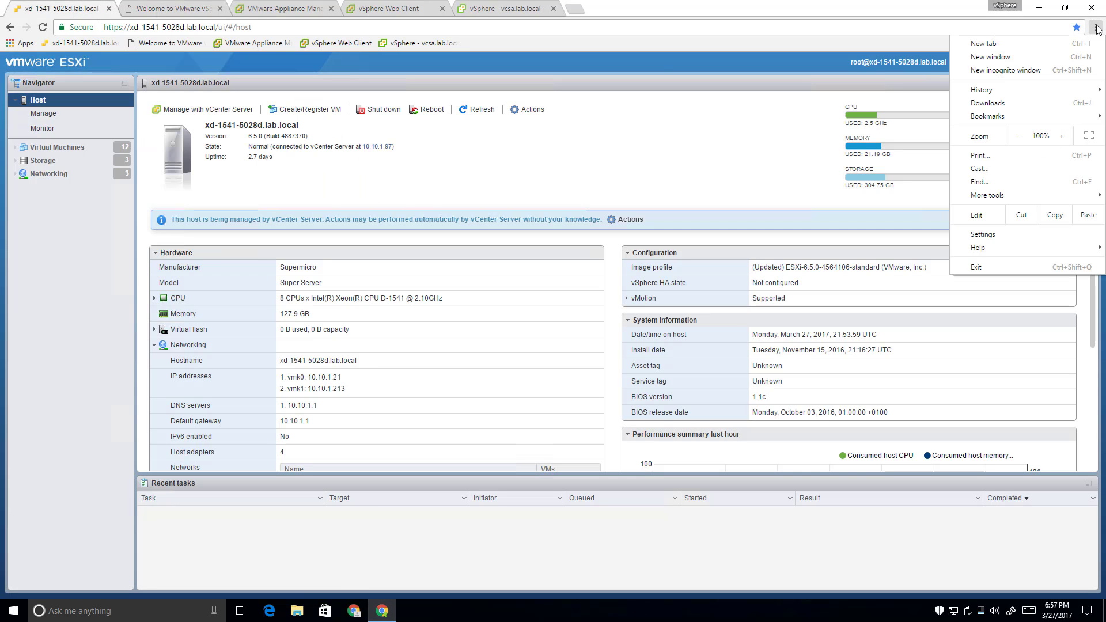
mouse_move(1023, 196)
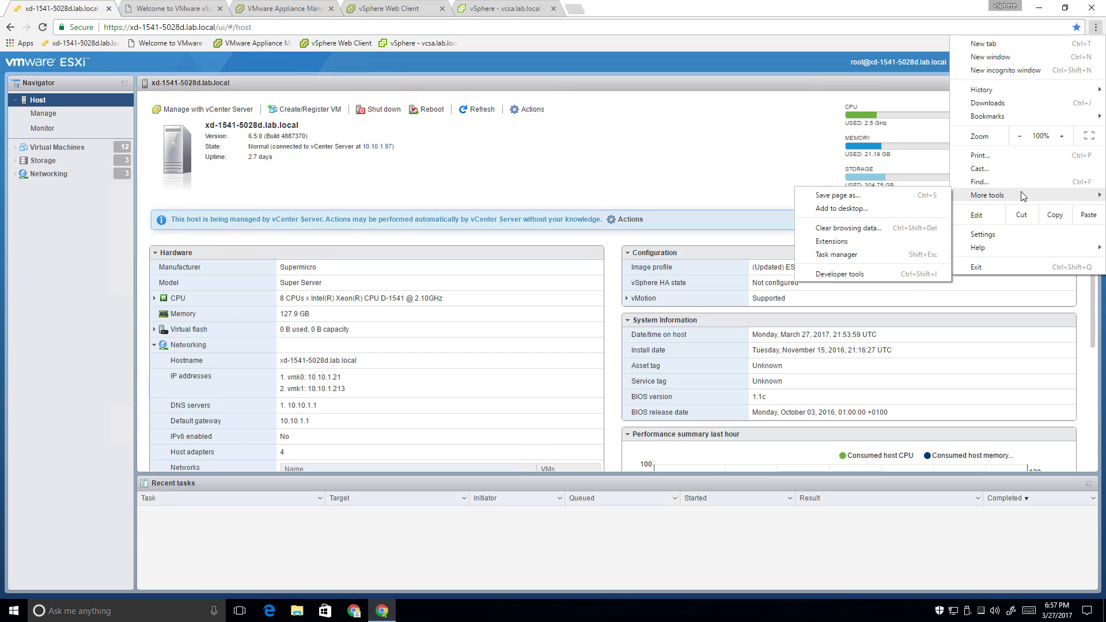
left_click(914, 209)
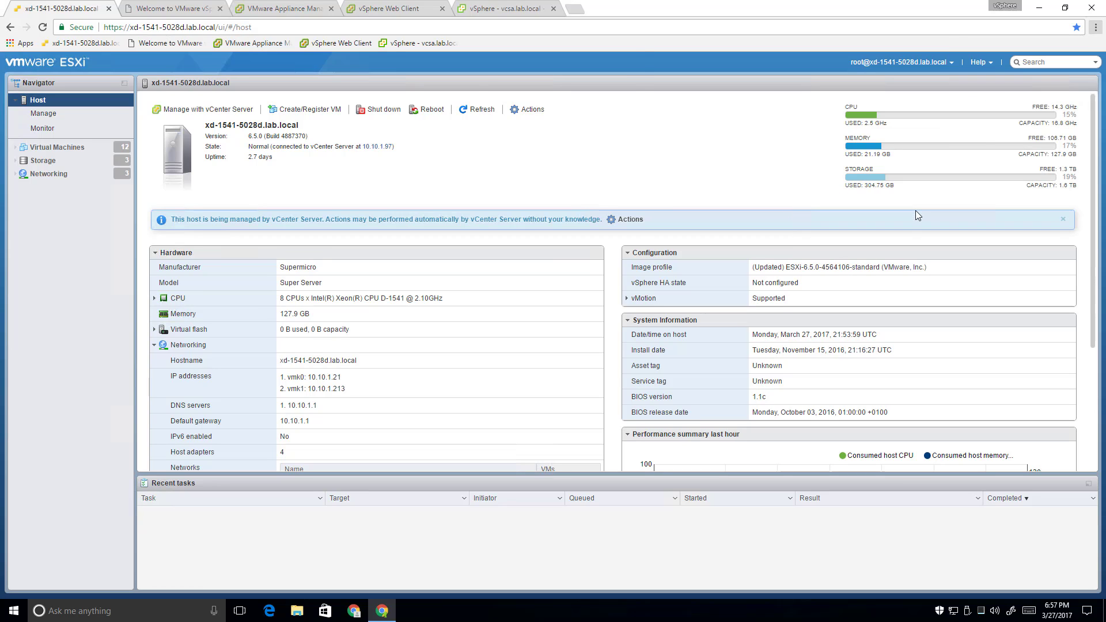
left_click(478, 120)
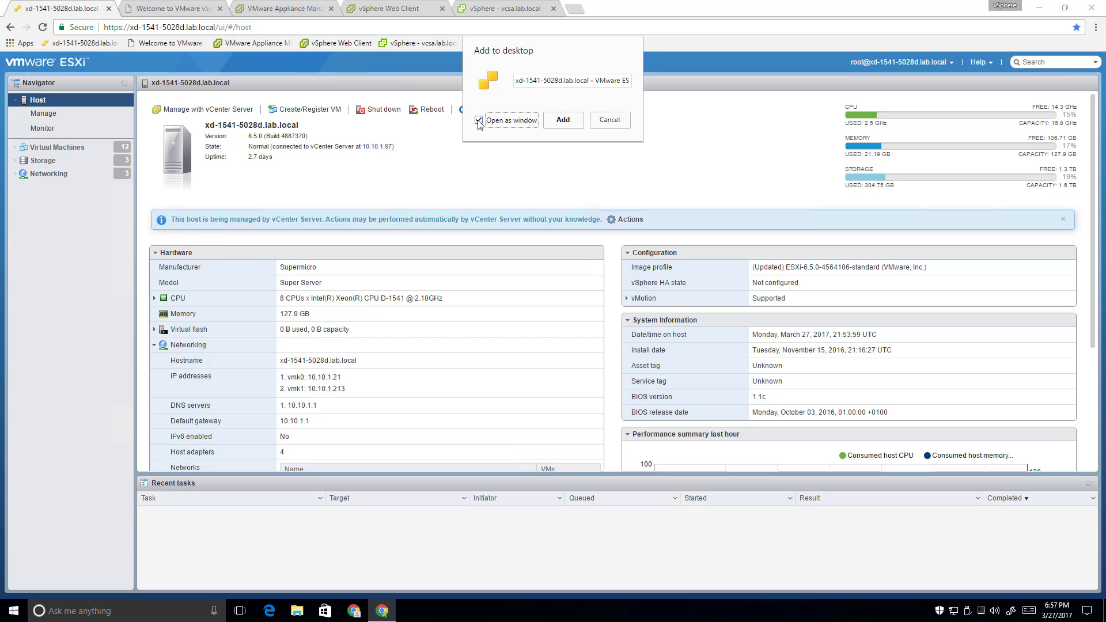
left_click(563, 122)
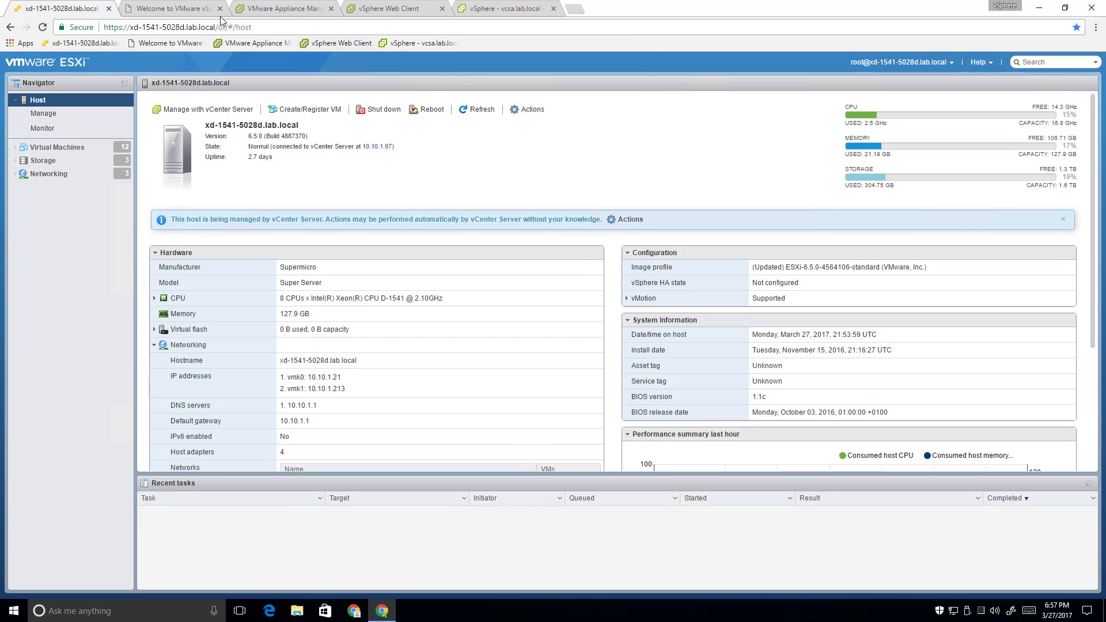
Add desktop shortcuts for the Welcome to VMware vSphere page and Appliance Management
left_click(192, 8)
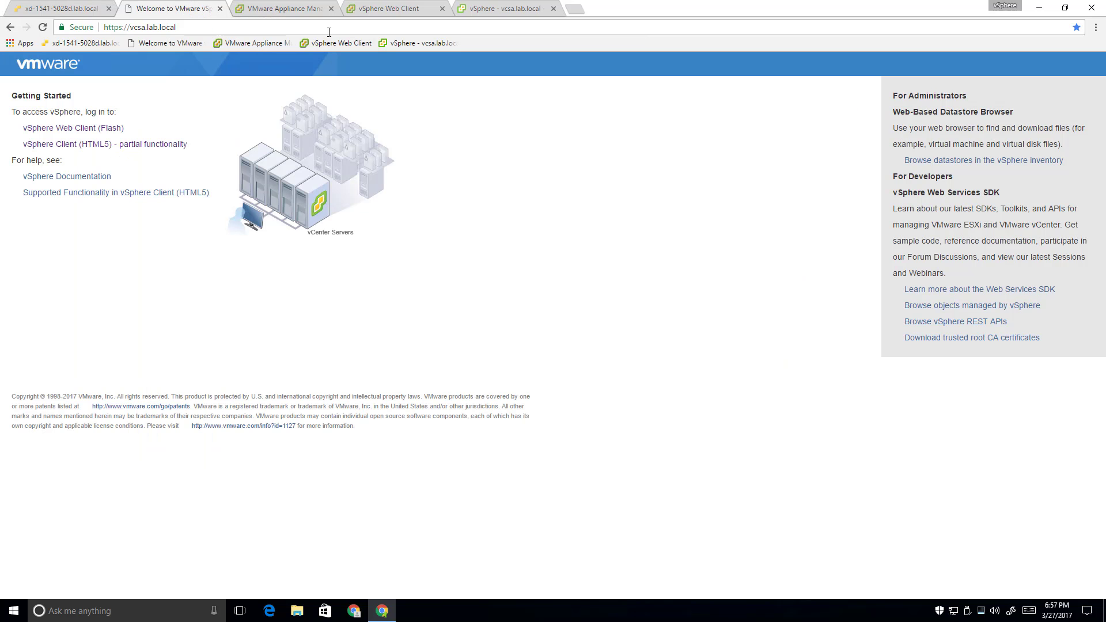
left_click(1096, 27)
mouse_move(1041, 195)
left_click(838, 210)
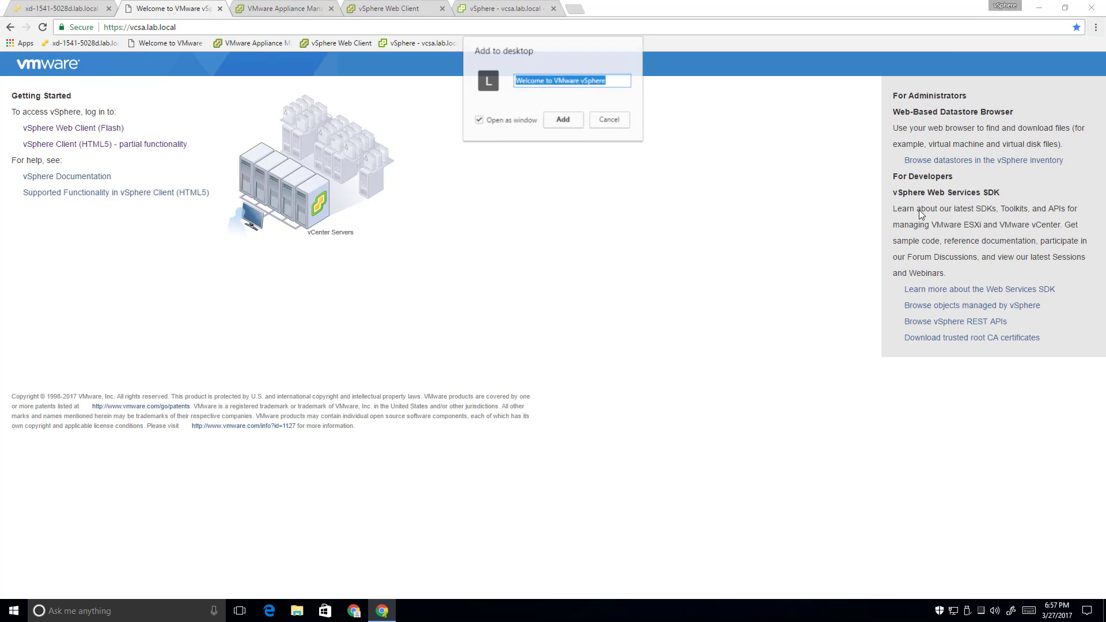
left_click(575, 125)
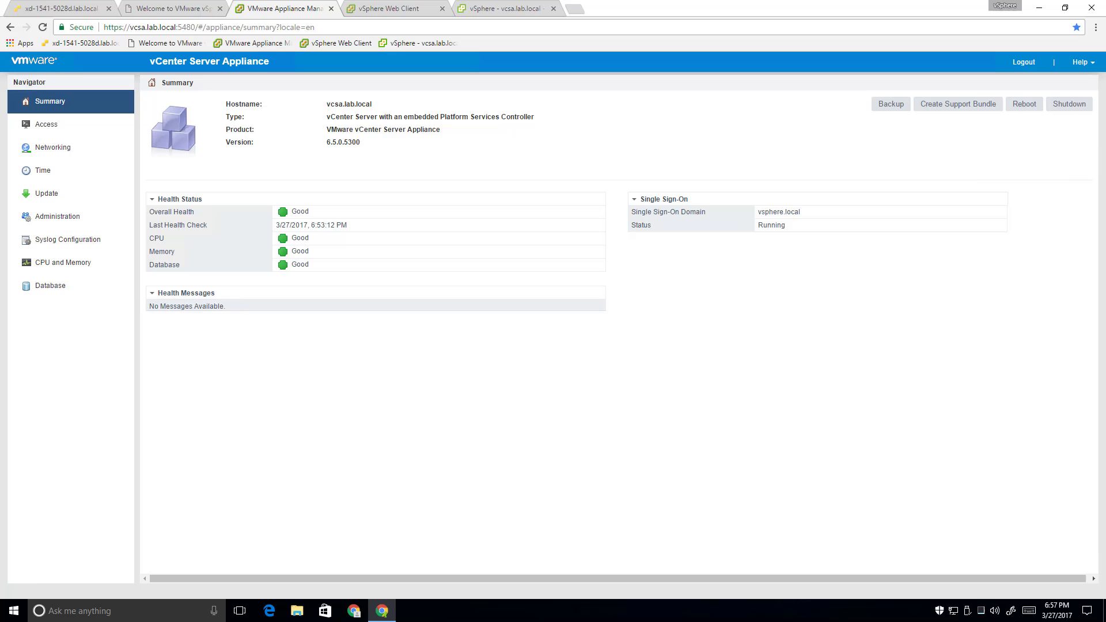
left_click(1095, 27)
mouse_move(1022, 202)
left_click(851, 207)
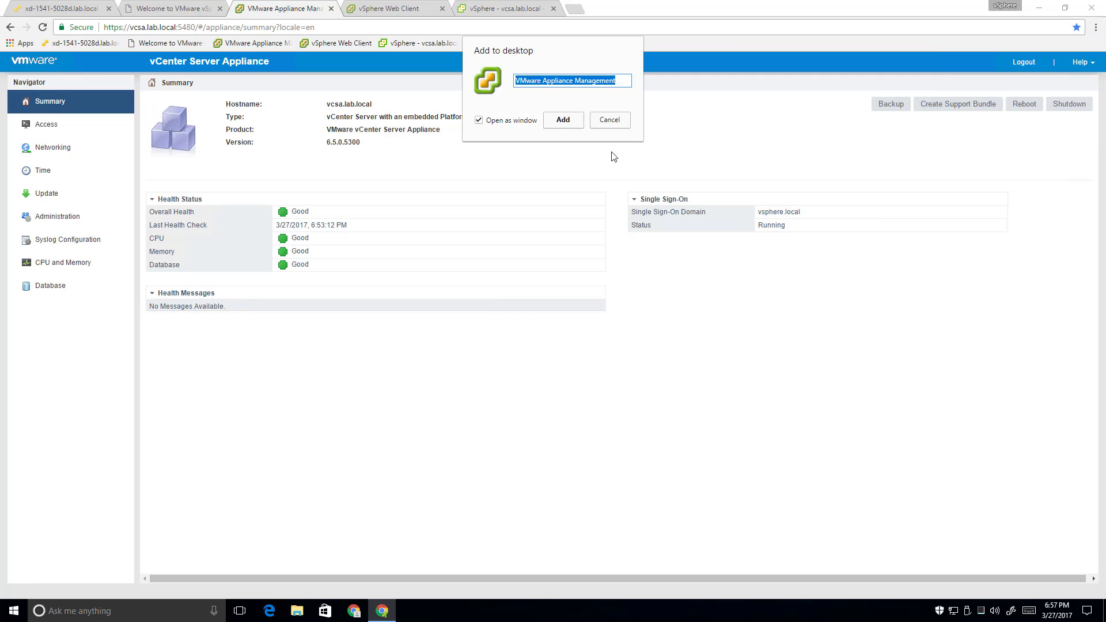
left_click(562, 120)
Add desktop shortcuts for the vSphere Web Client and vSphere - vcsa.lab.local, then minimize Chrome
left_click(398, 8)
left_click(1096, 28)
mouse_move(1022, 195)
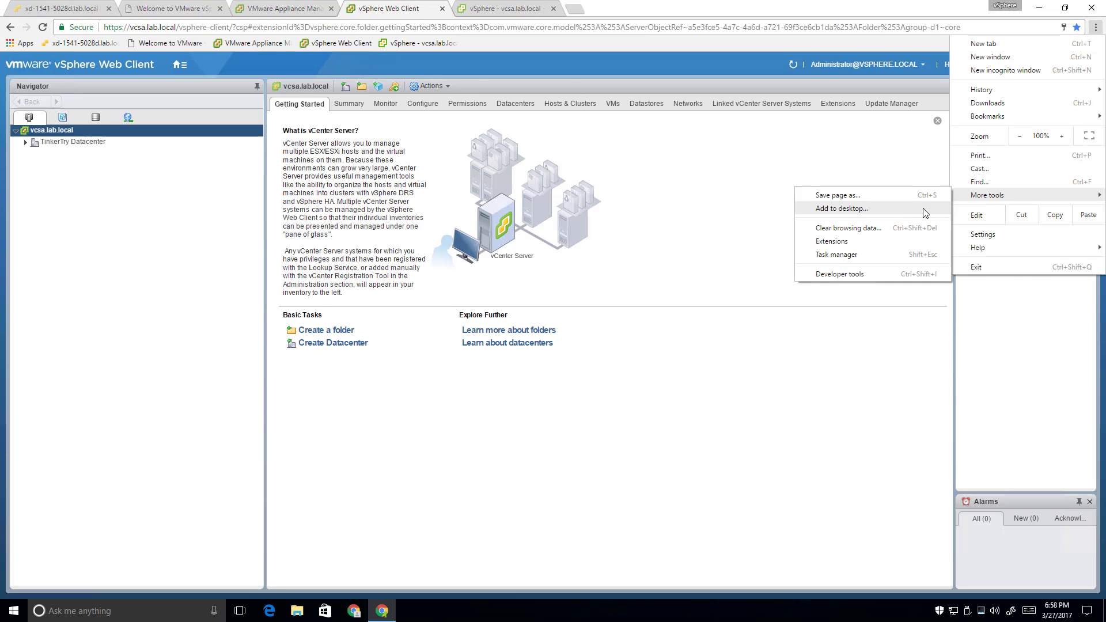
left_click(837, 208)
left_click(564, 120)
left_click(501, 8)
left_click(1095, 27)
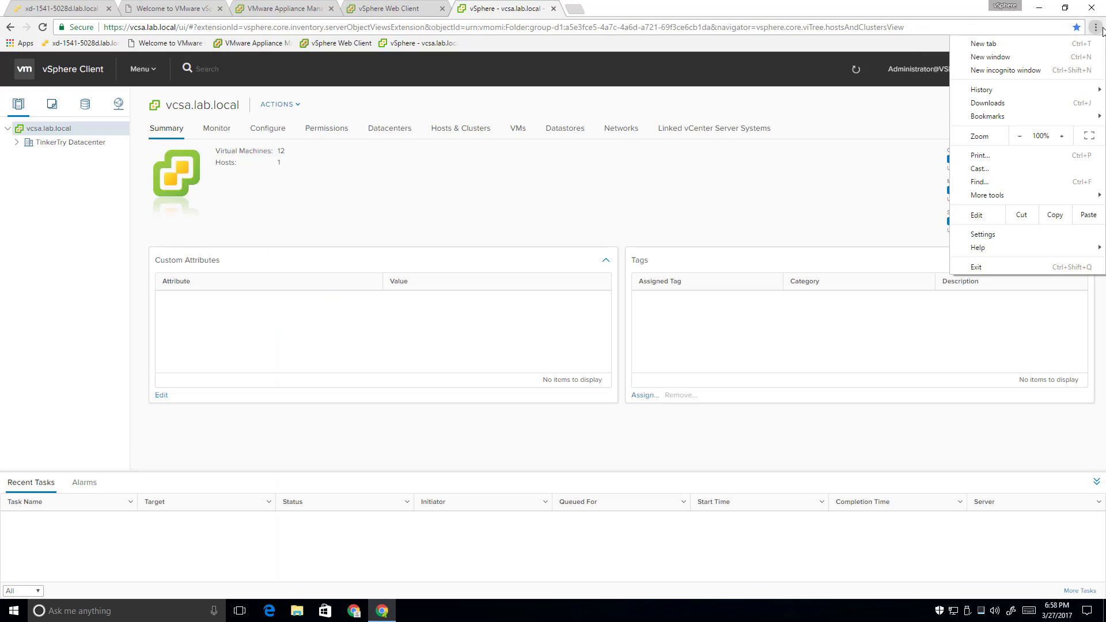
left_click(896, 209)
left_click(575, 118)
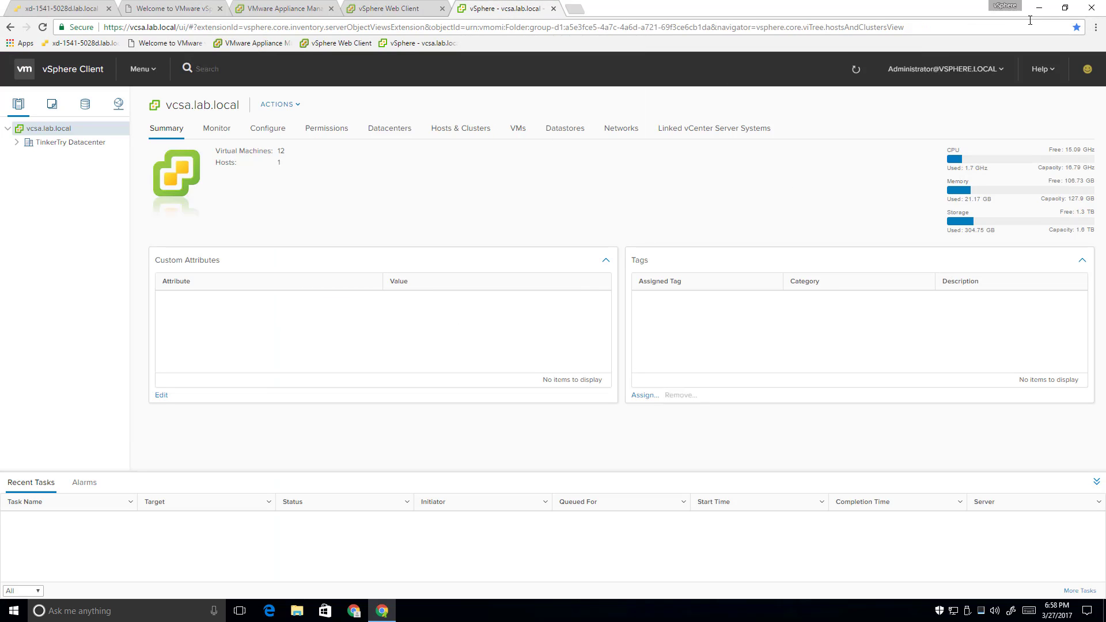
left_click(1036, 8)
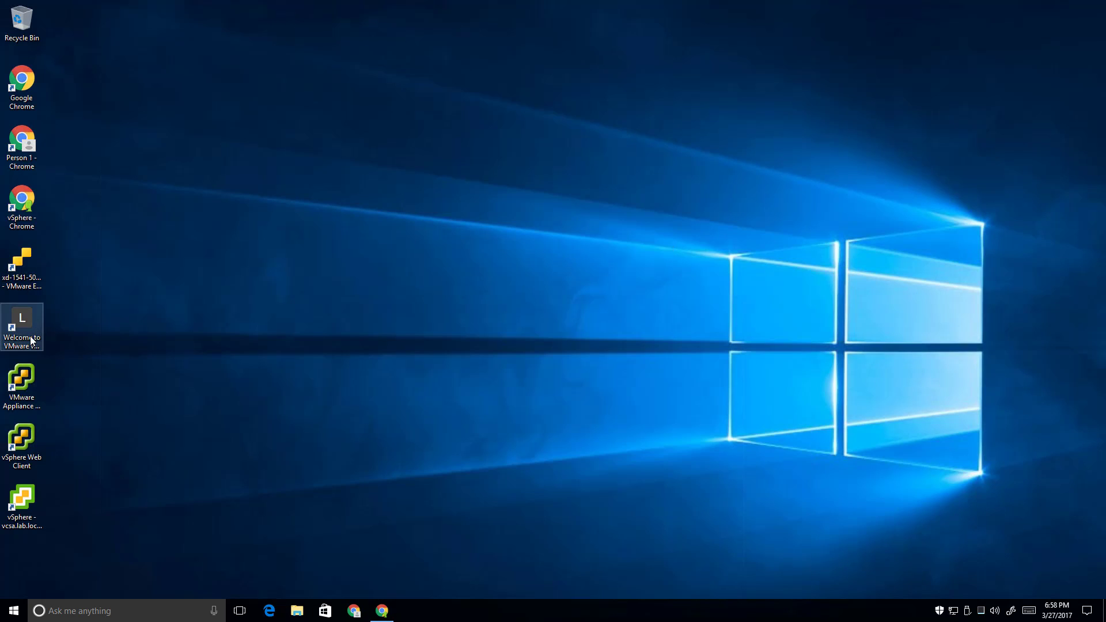
Make the Welcome to VMware bookmark and tab first, and move its shortcut above ESXi host
left_click(14, 265)
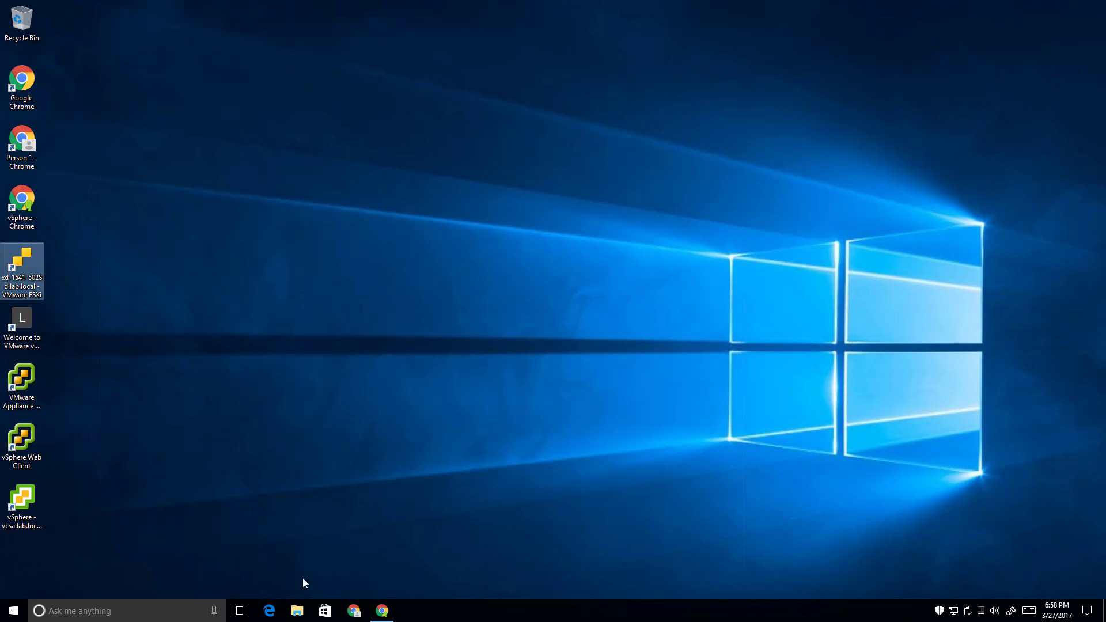
key("alt+Tab")
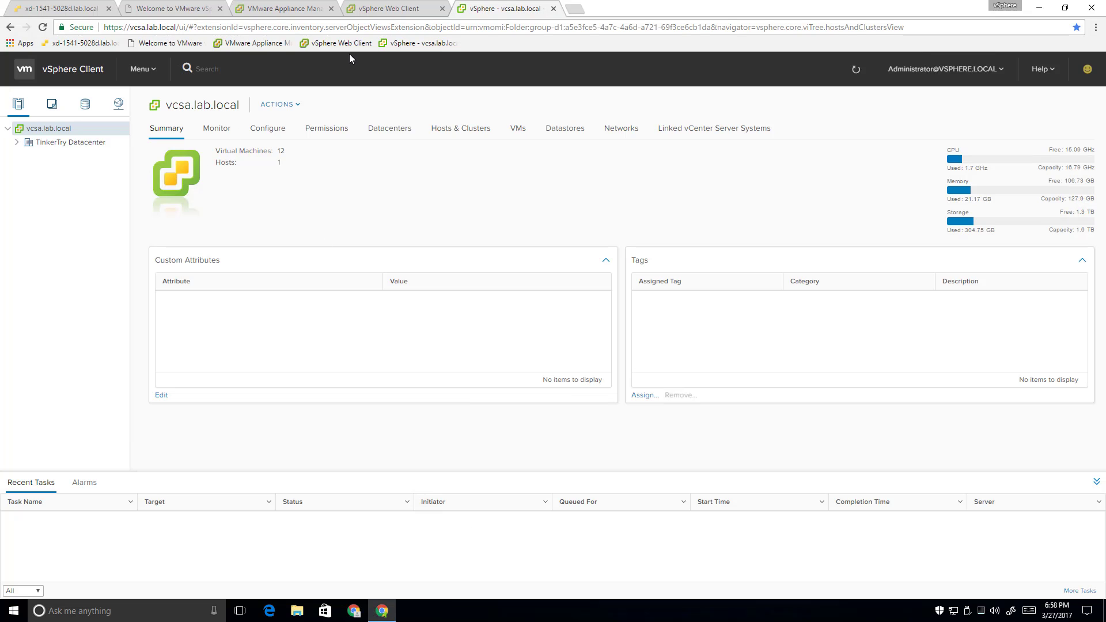
left_click_drag(169, 45, 58, 49)
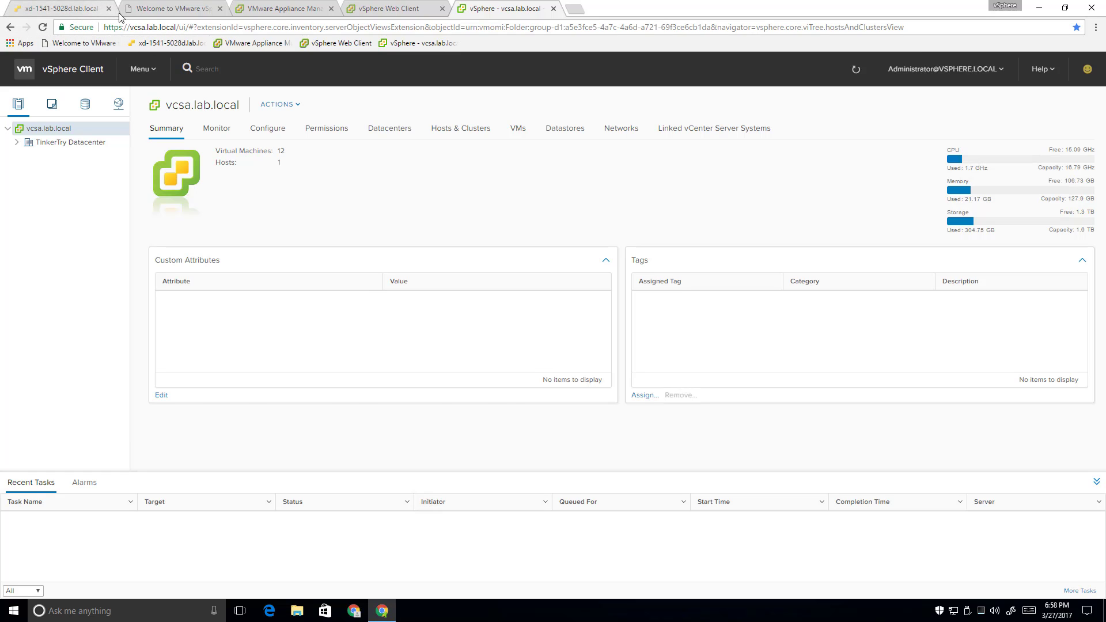
left_click_drag(160, 8, 41, 4)
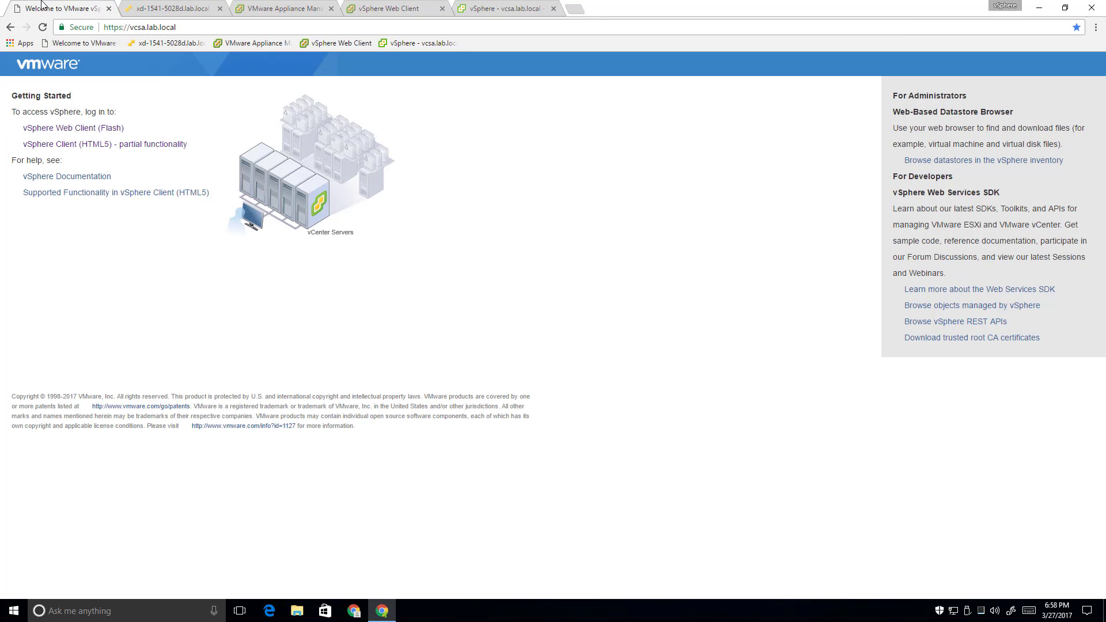
left_click(1038, 8)
left_click_drag(28, 311, 57, 270)
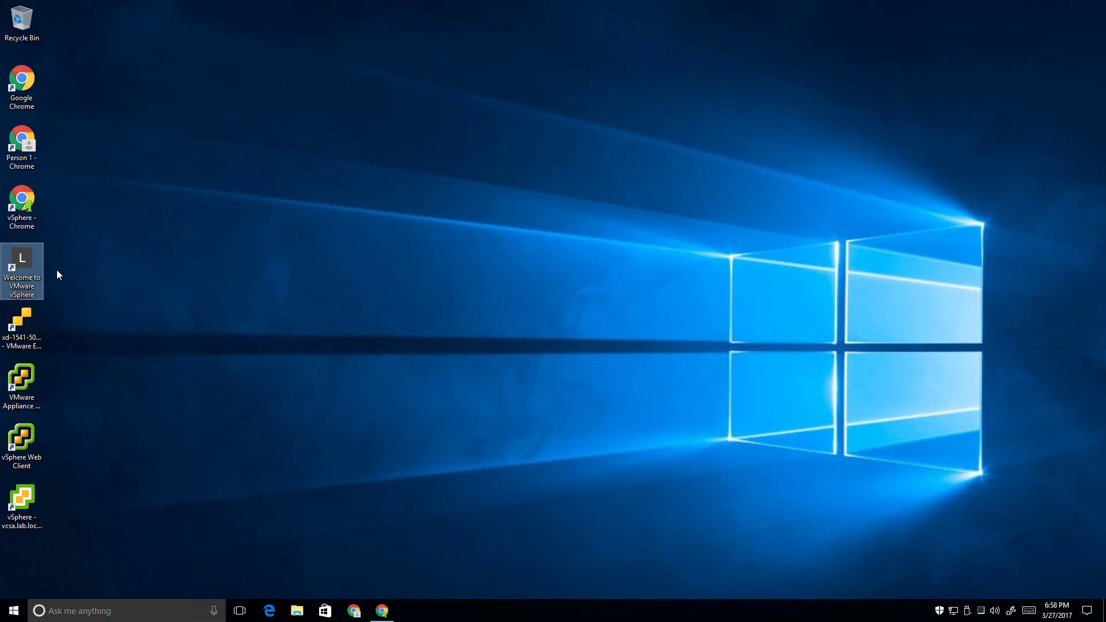
Pin the welcome, ESXi host, Appliance Management, Web Client and vSphere Client shortcuts to the taskbar
left_click(307, 344)
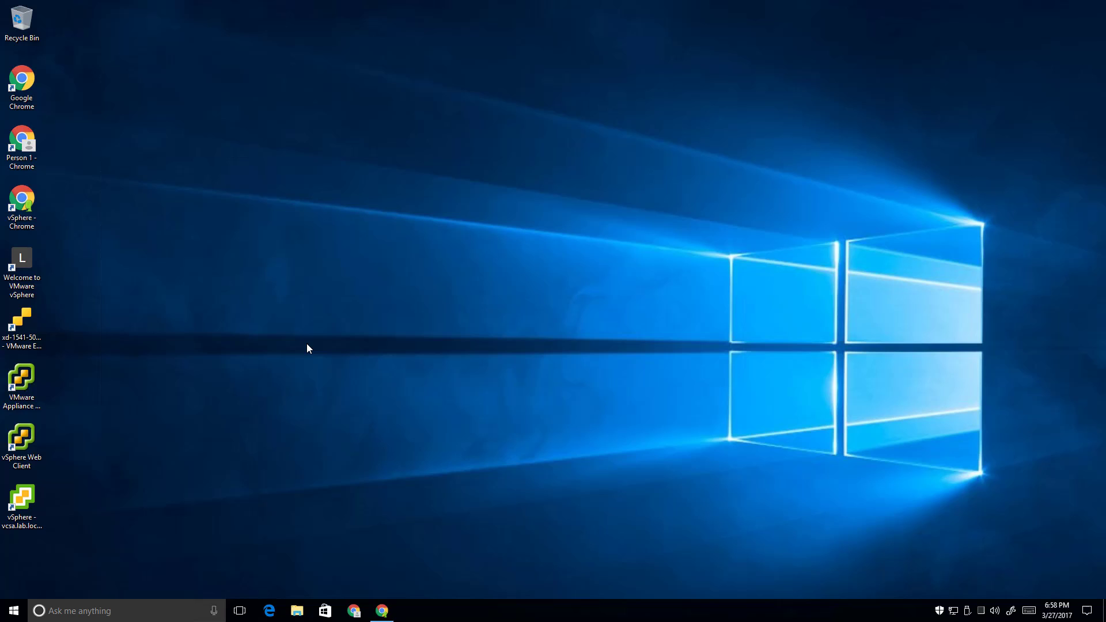
right_click(27, 261)
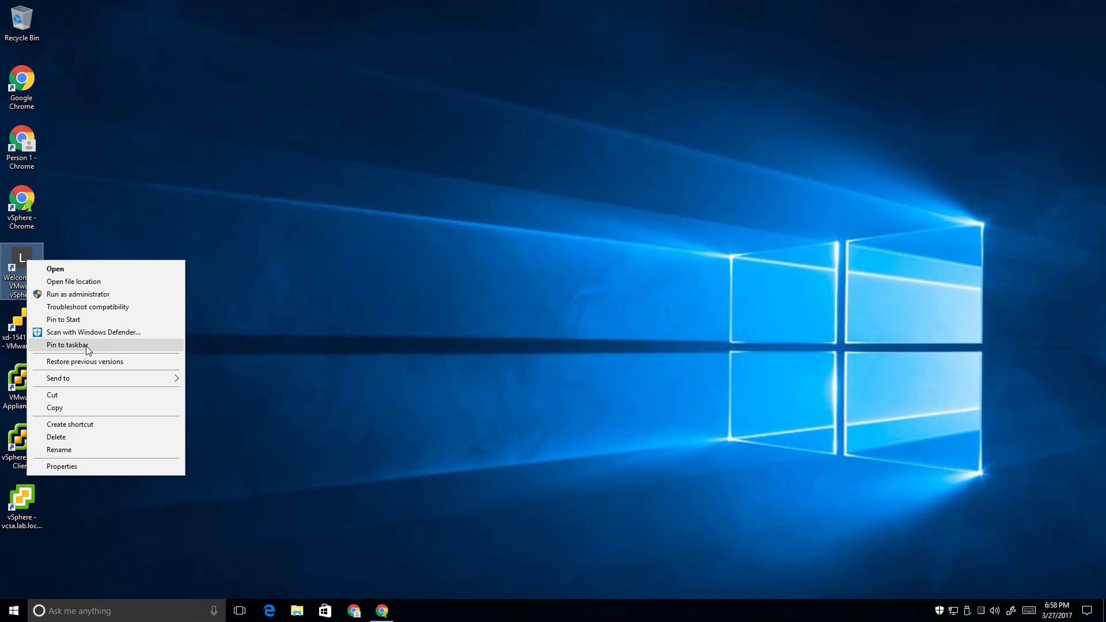
left_click(67, 344)
left_click(33, 323)
right_click(33, 323)
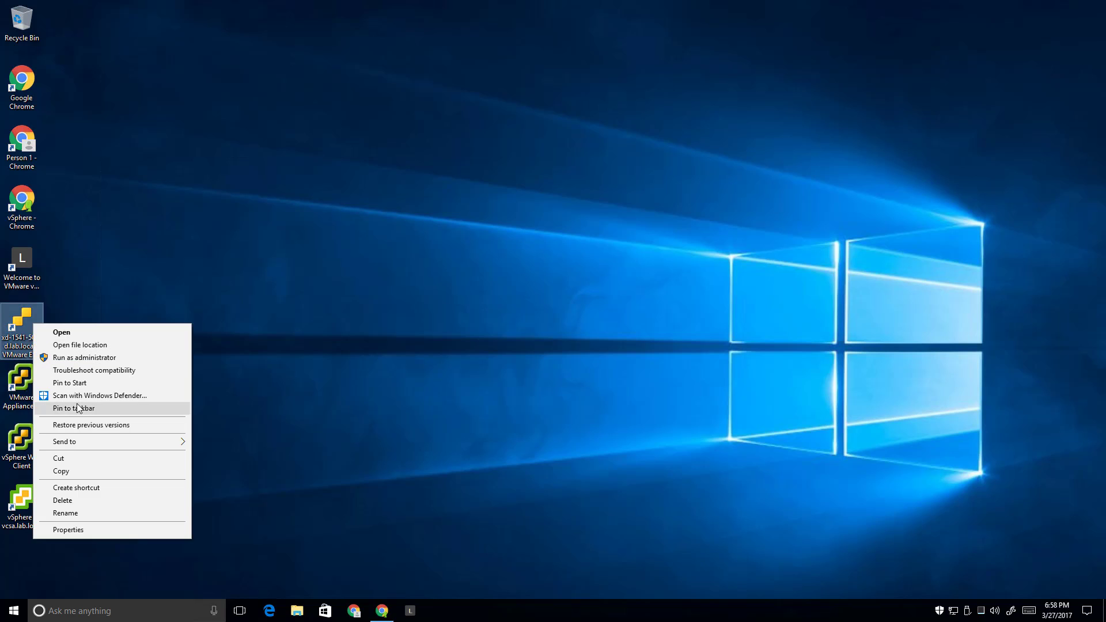
left_click(78, 408)
right_click(31, 387)
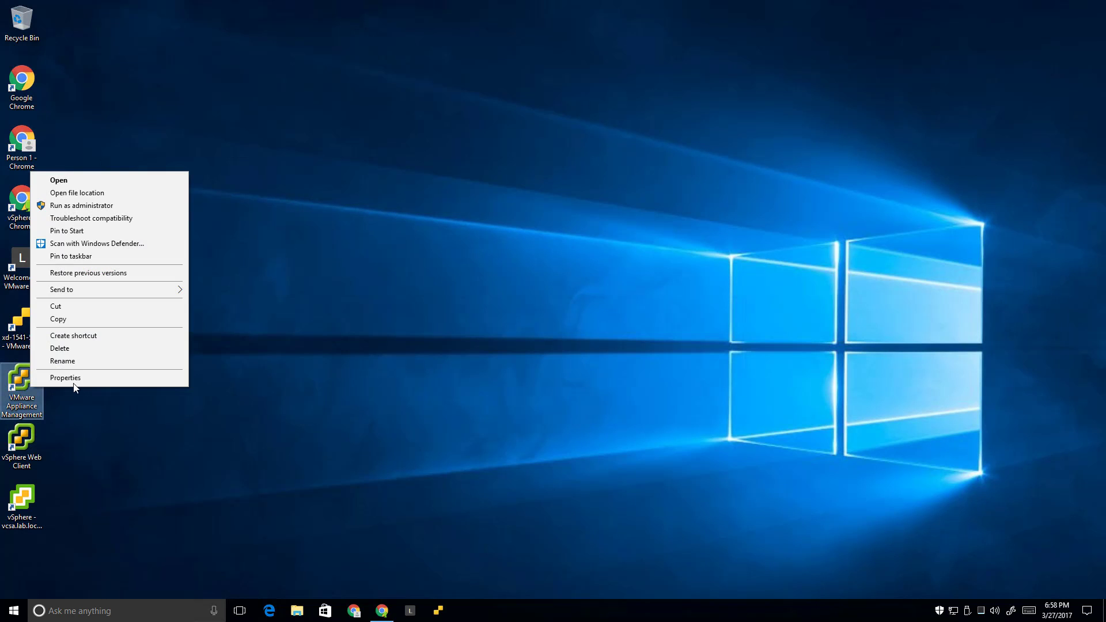
left_click(77, 256)
left_click(21, 441)
right_click(19, 441)
left_click(81, 306)
left_click(21, 490)
right_click(21, 491)
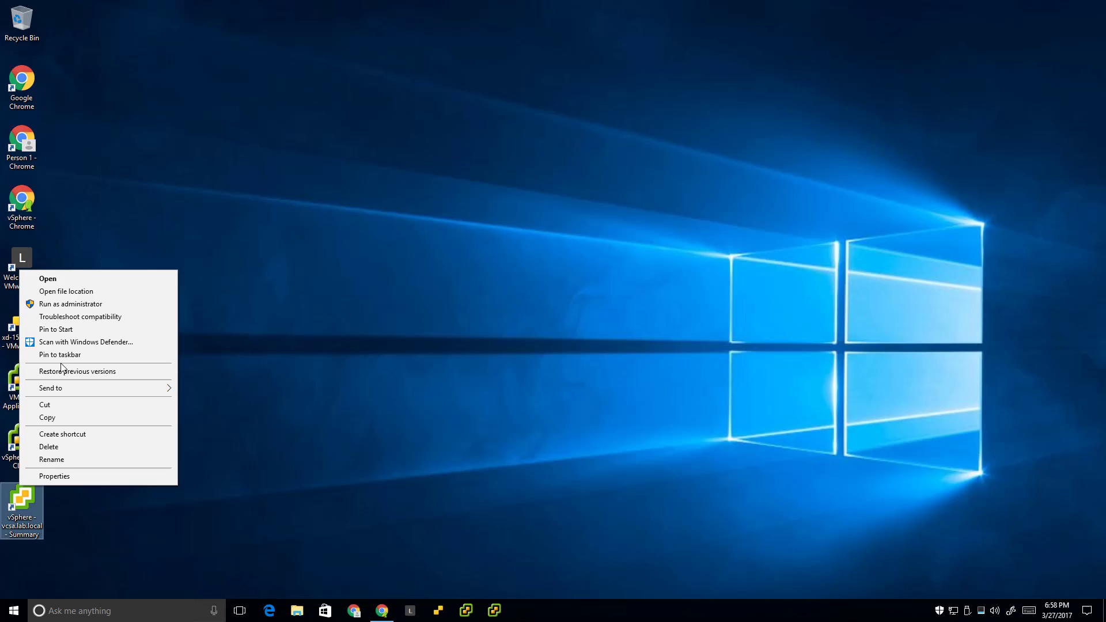
left_click(77, 353)
Switch the taskbar search box to the Cortana icon only and check its panel opens
right_click(34, 604)
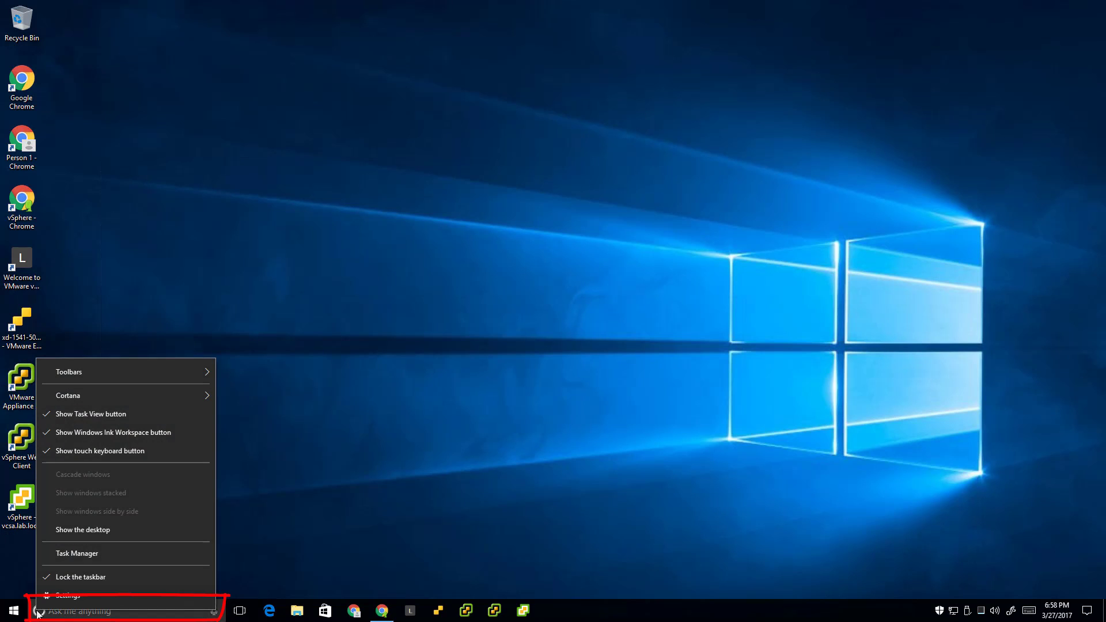
mouse_move(93, 397)
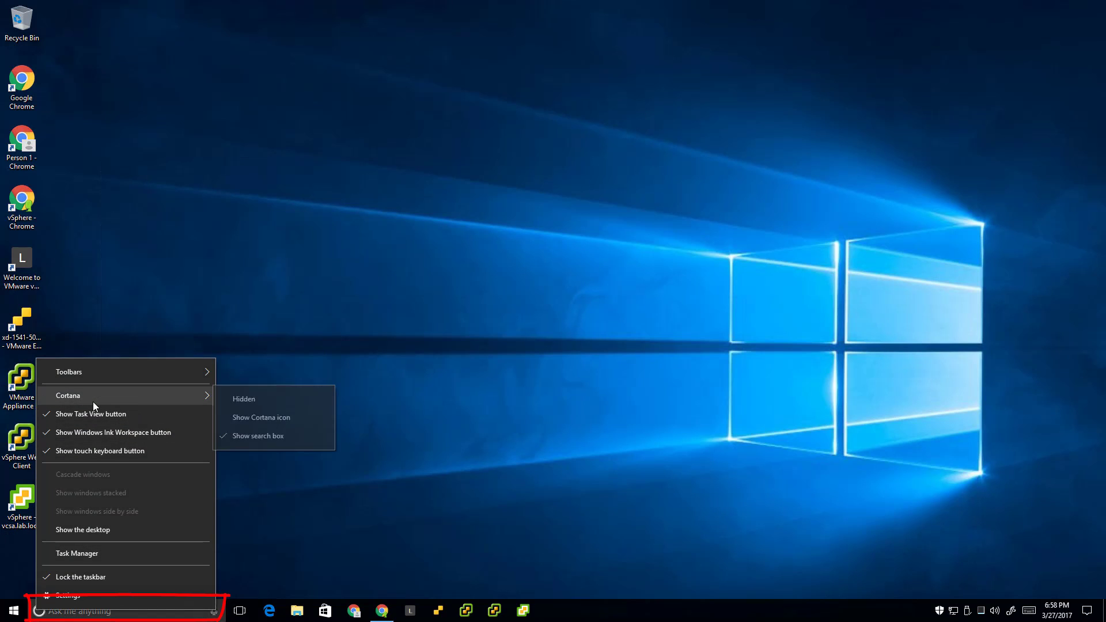
left_click(250, 413)
left_click(42, 610)
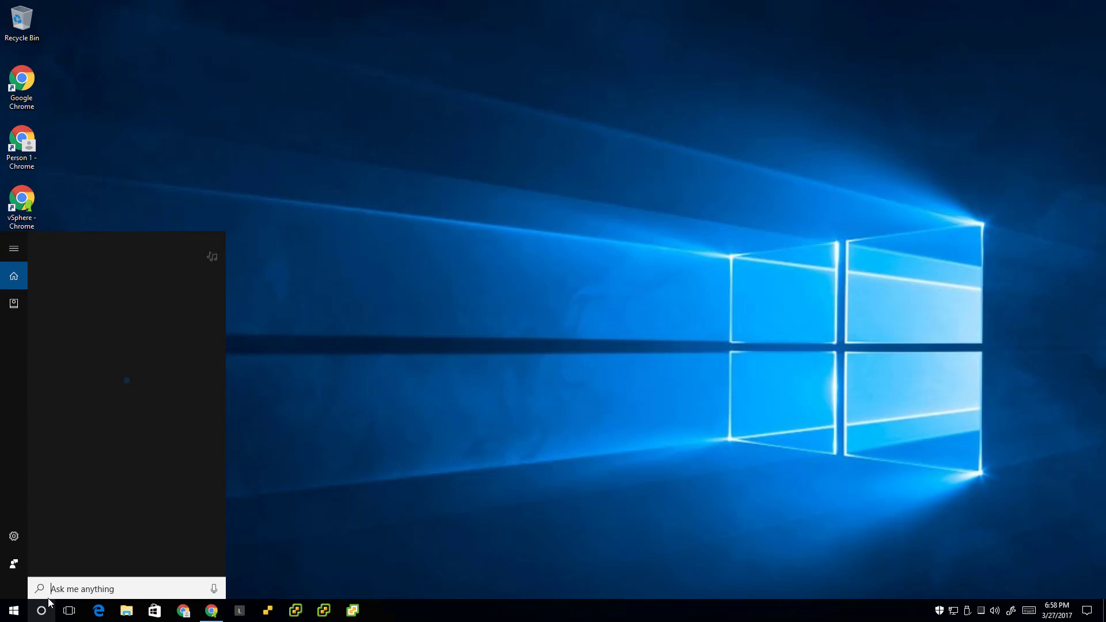
left_click(474, 564)
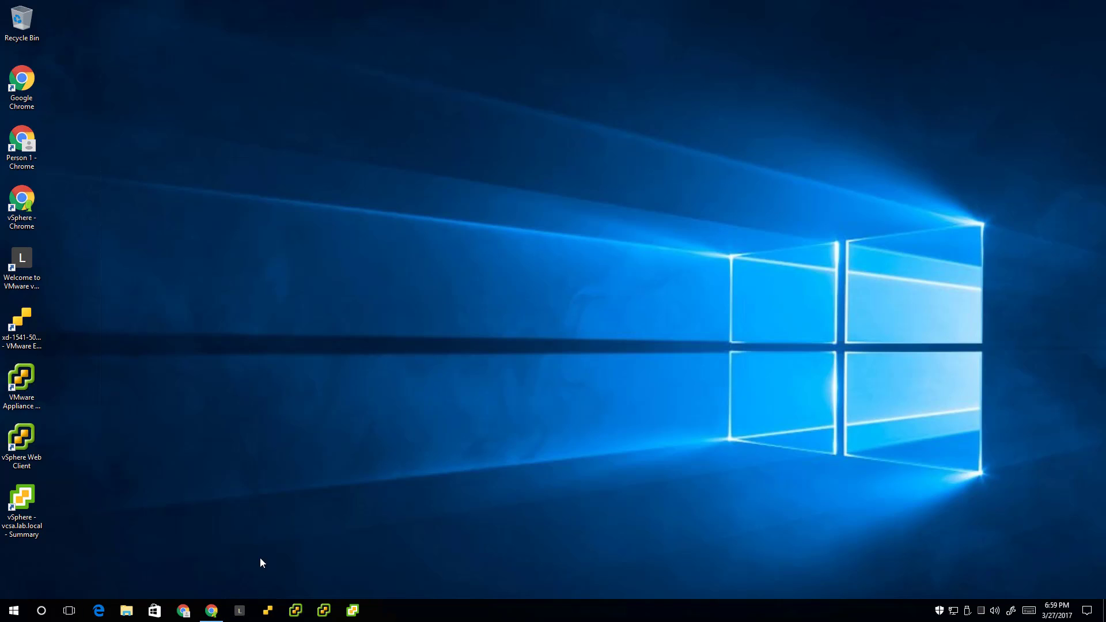
Close the Chrome welcome page window and check running processes in Task Manager
left_click(216, 614)
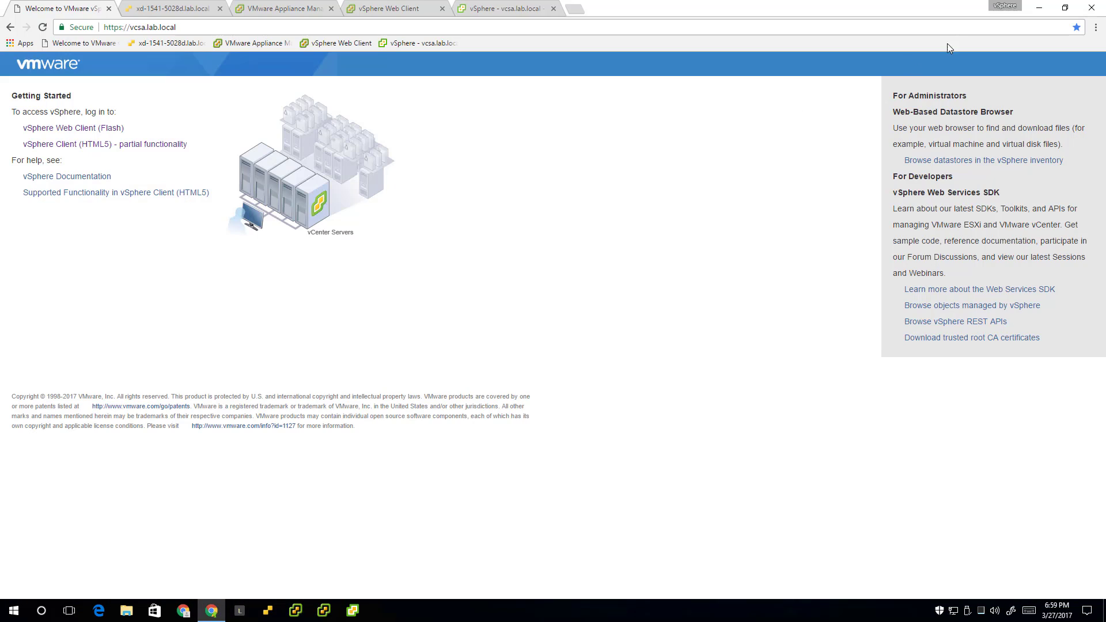
left_click(1087, 12)
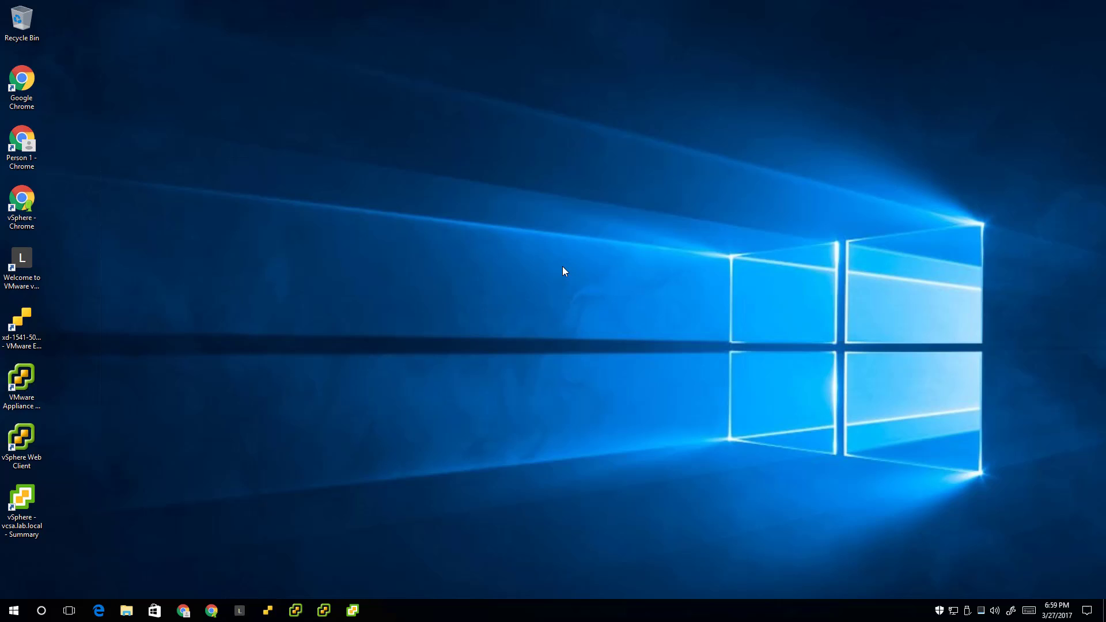
key("ctrl+shift+Escape")
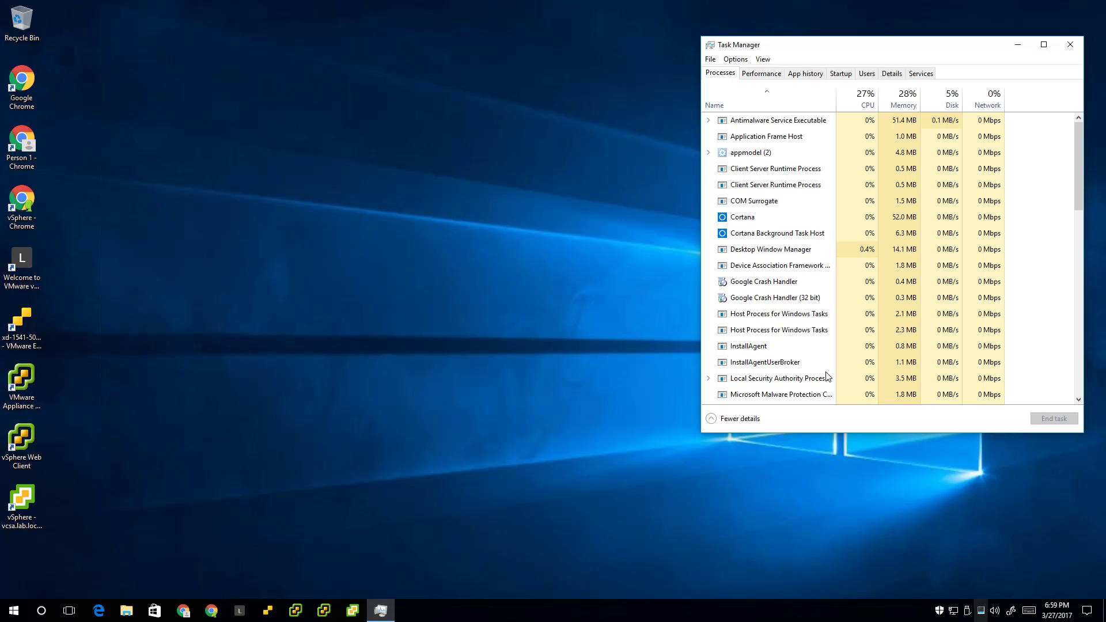
left_click(1018, 45)
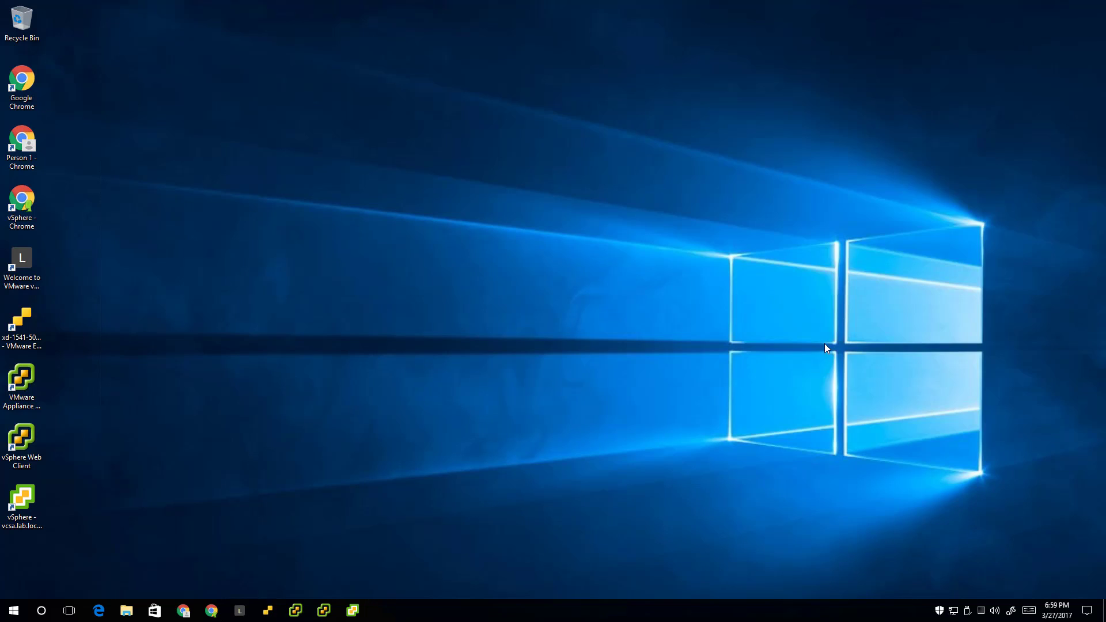
Maximize the Welcome to VMware vSphere app window and confirm it reopens maximized
left_click(239, 612)
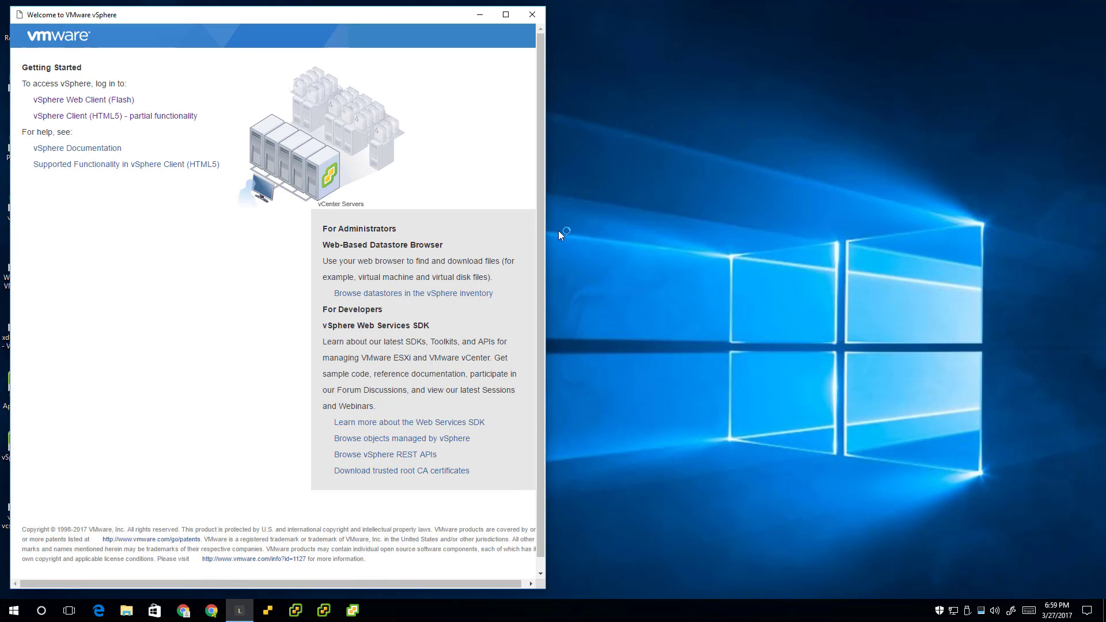
left_click_drag(547, 219, 1098, 242)
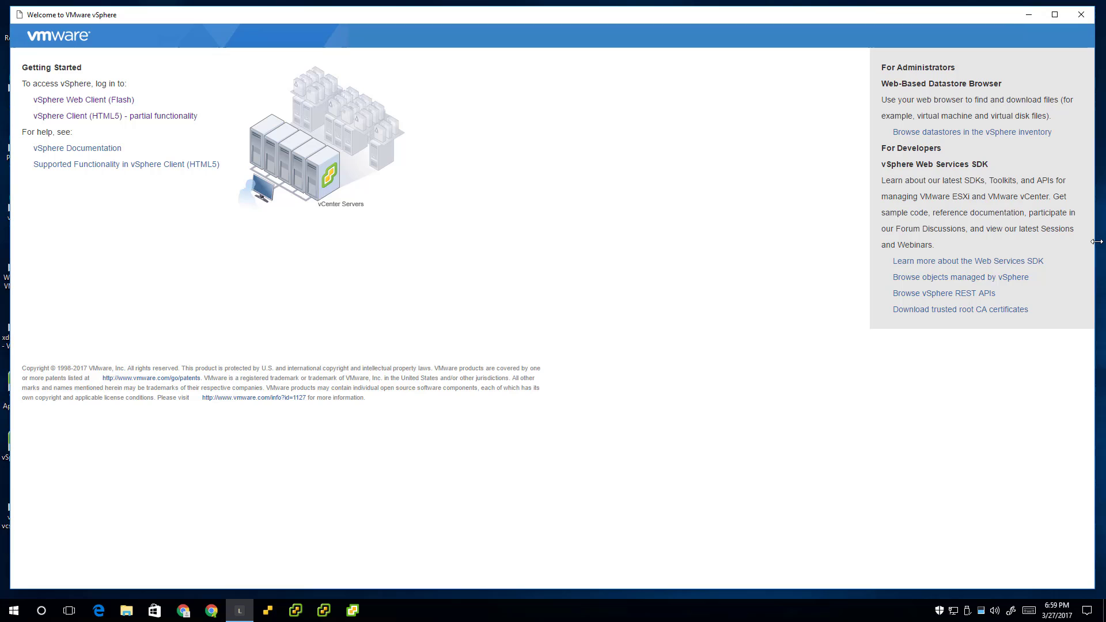
left_click(1057, 19)
left_click(1092, 6)
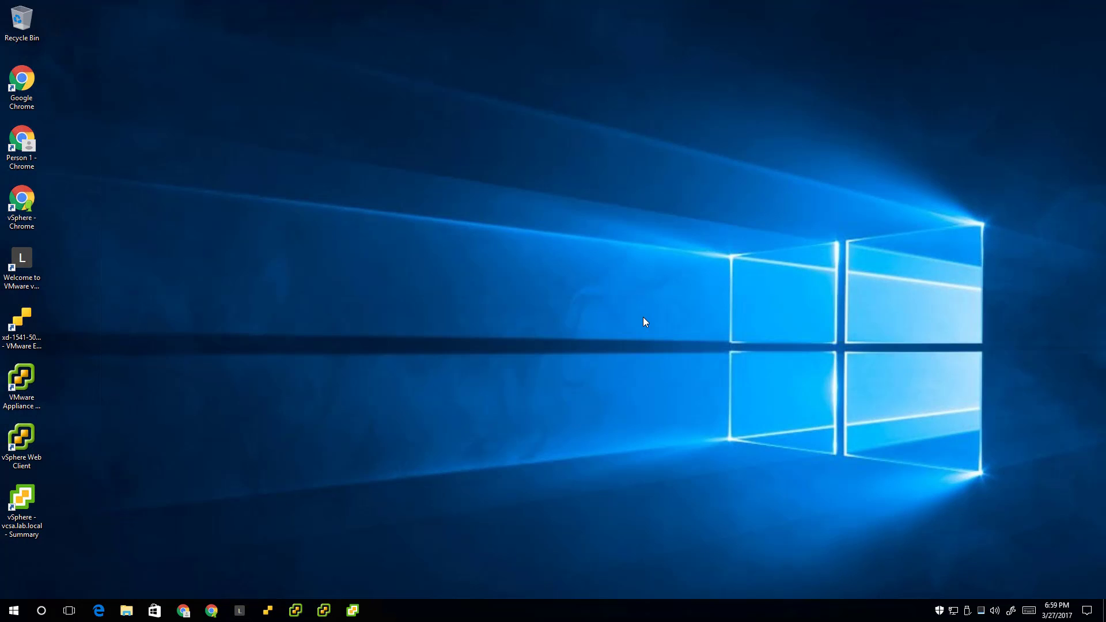
left_click(239, 611)
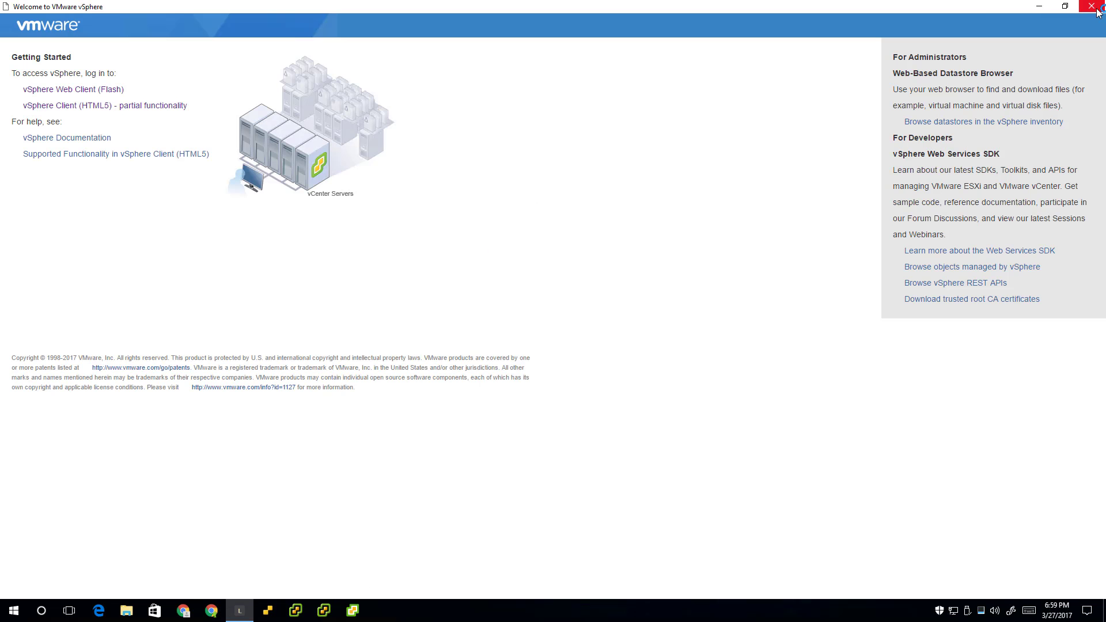
left_click(1096, 9)
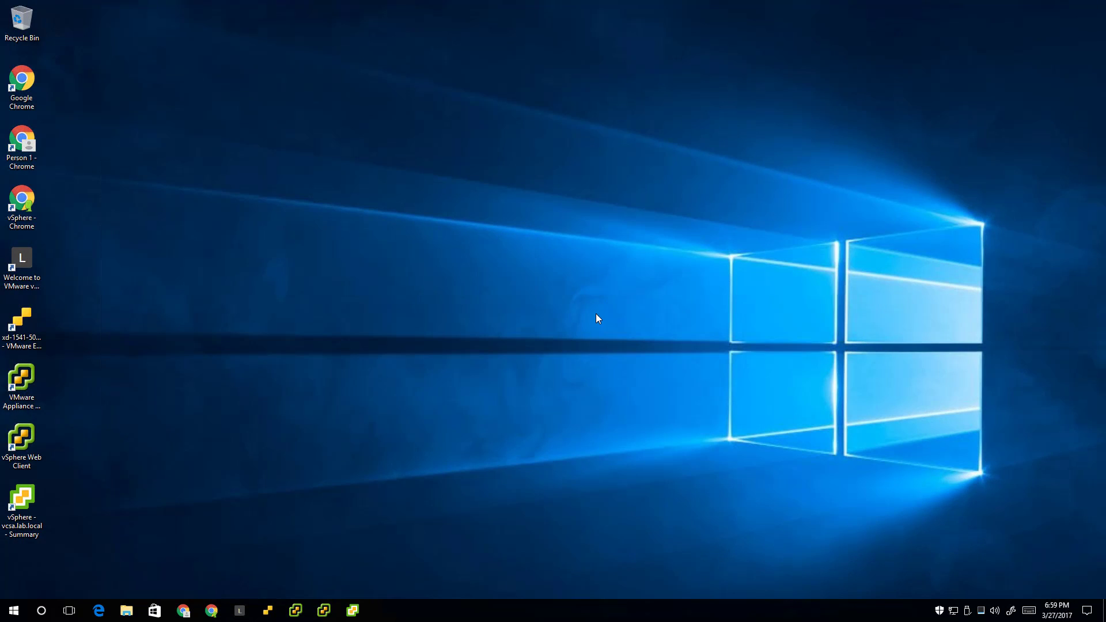
left_click(241, 614)
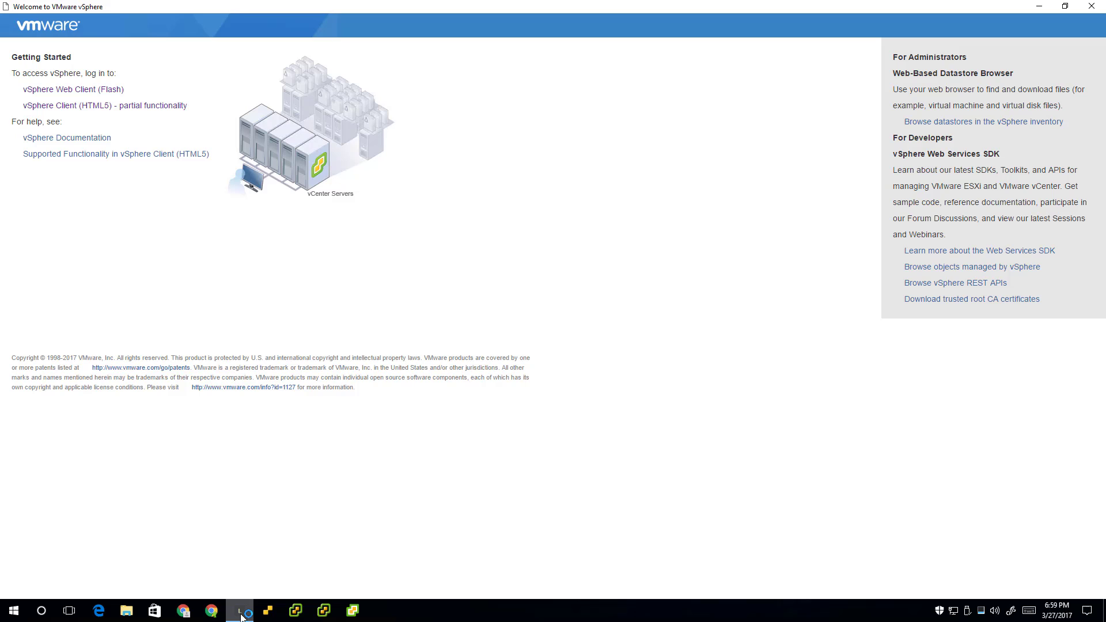
Maximize the ESXi host client app window, log in, and close it
left_click(263, 614)
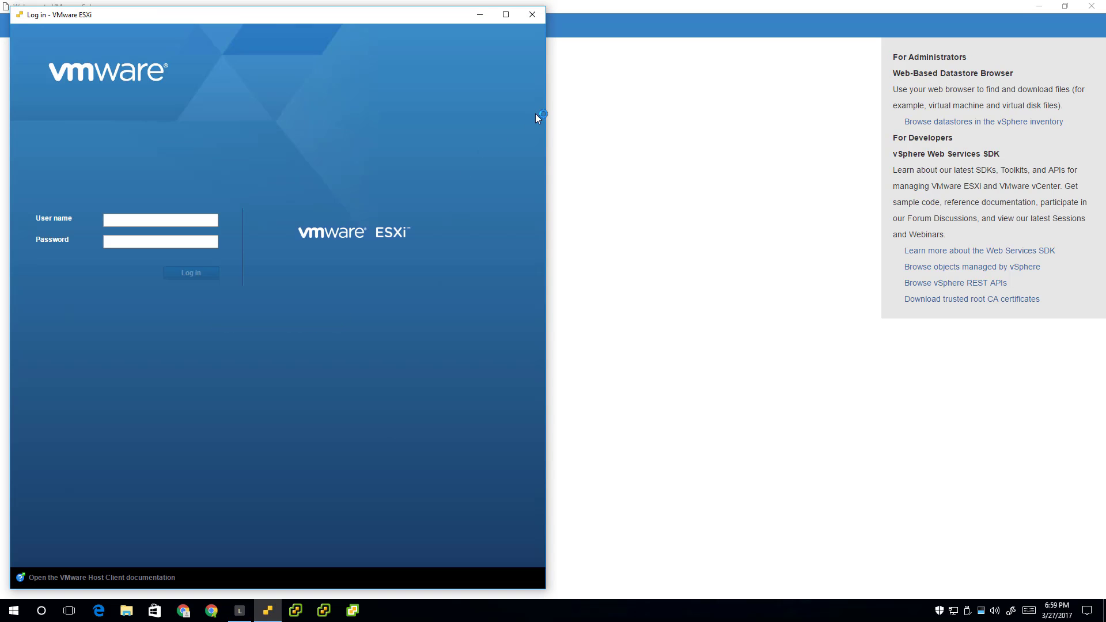
left_click(506, 15)
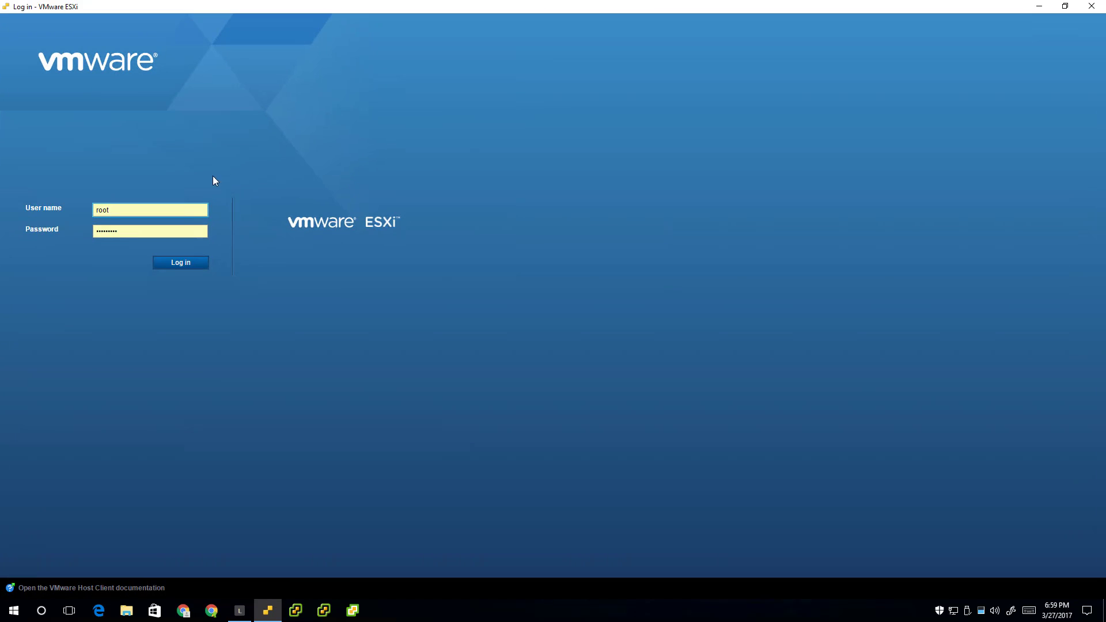
left_click(189, 262)
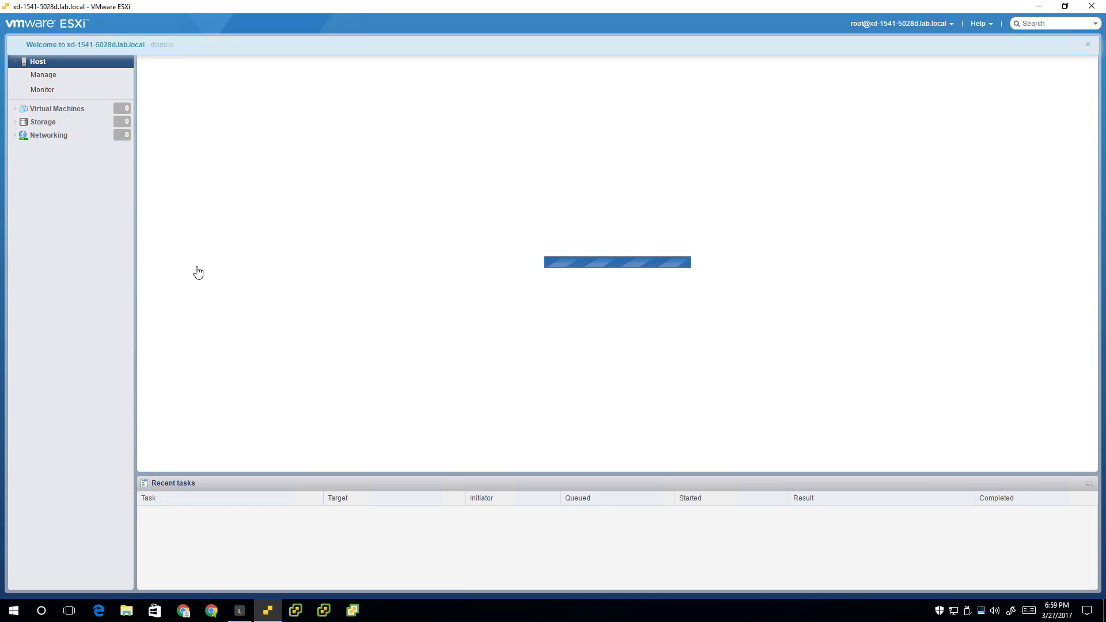
left_click(1092, 6)
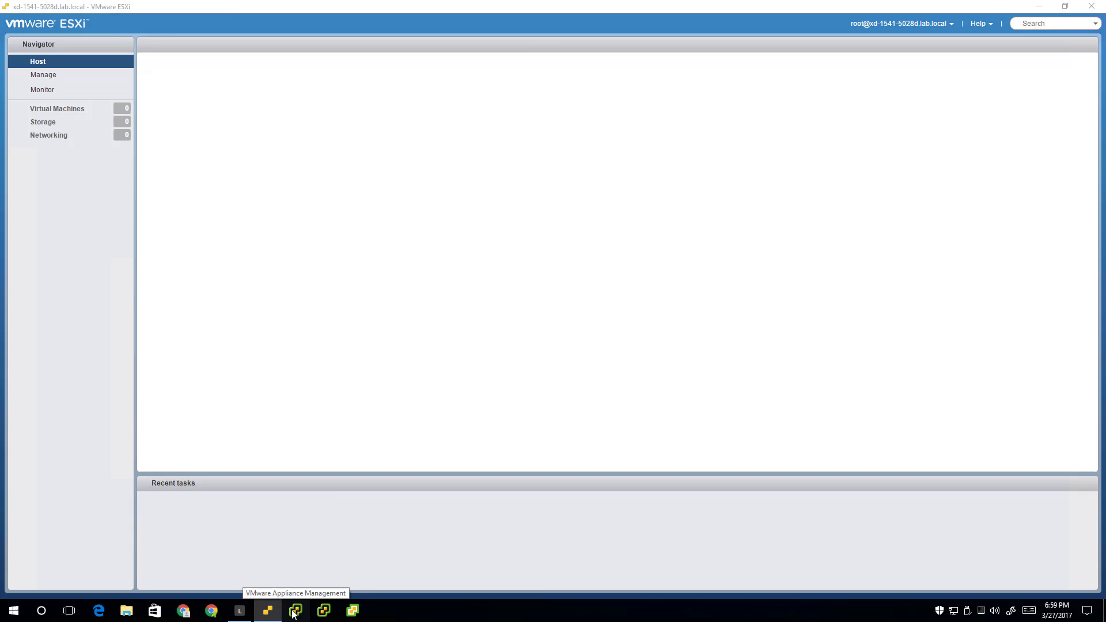
Maximize the Appliance Management app window, log in, and relaunch it to confirm
left_click(295, 611)
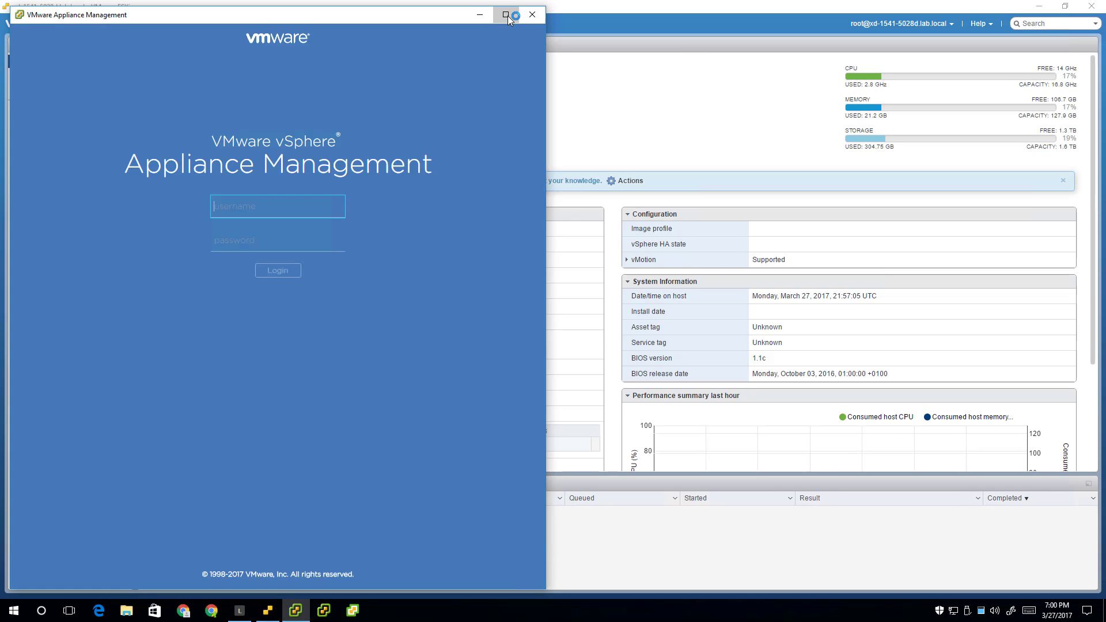
left_click(506, 14)
left_click(550, 260)
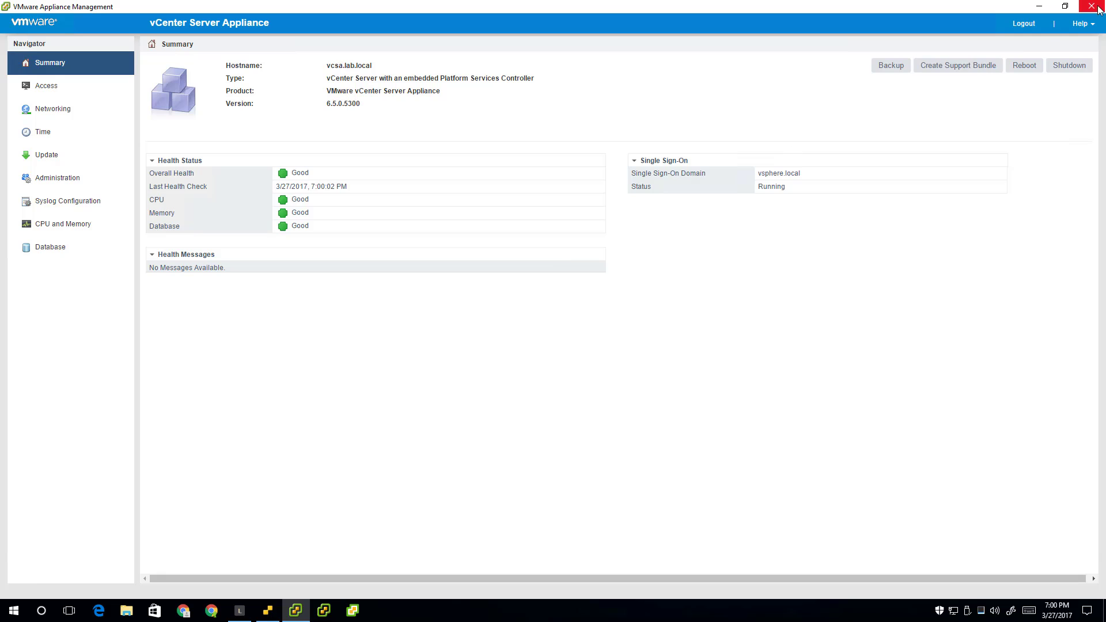
left_click(1091, 6)
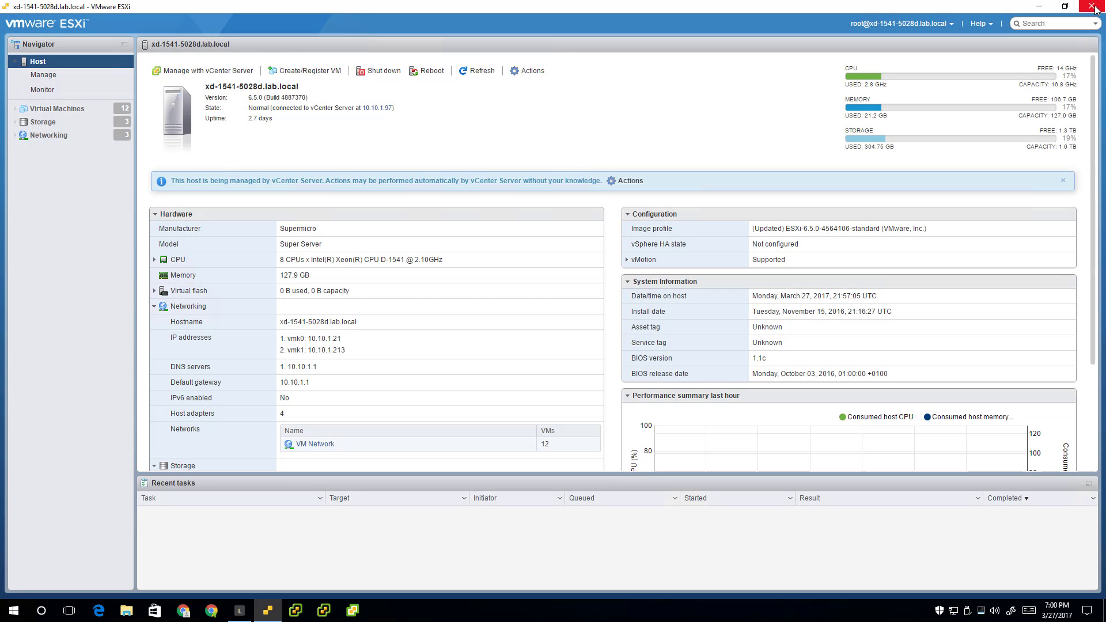
left_click(296, 610)
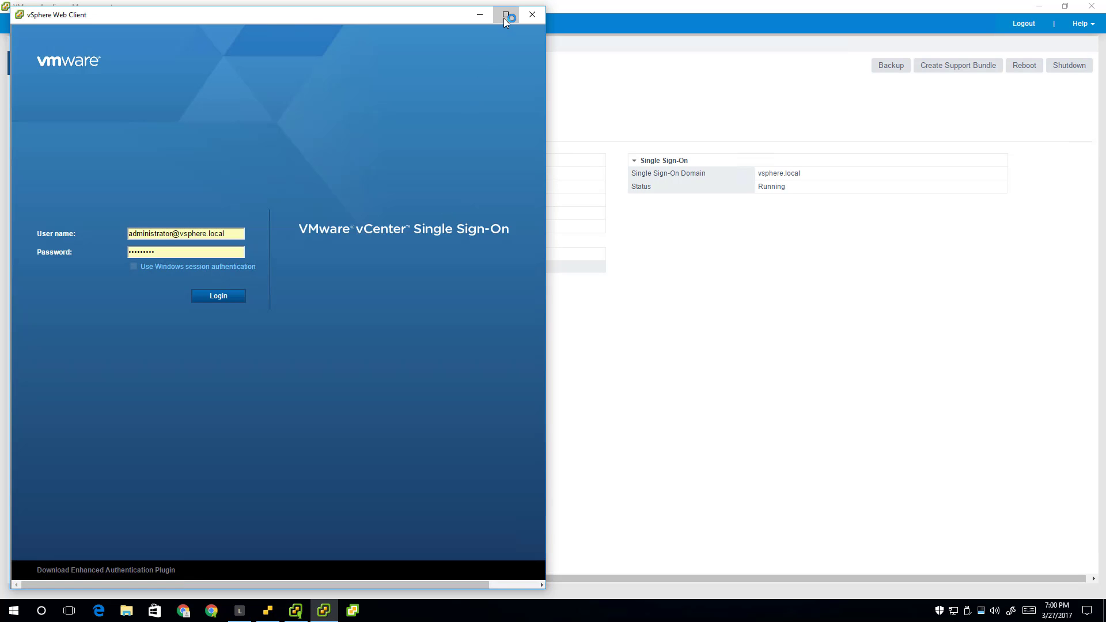
Maximize and log in to the vSphere Web Client, relaunch it, then launch the vSphere Client
left_click(505, 15)
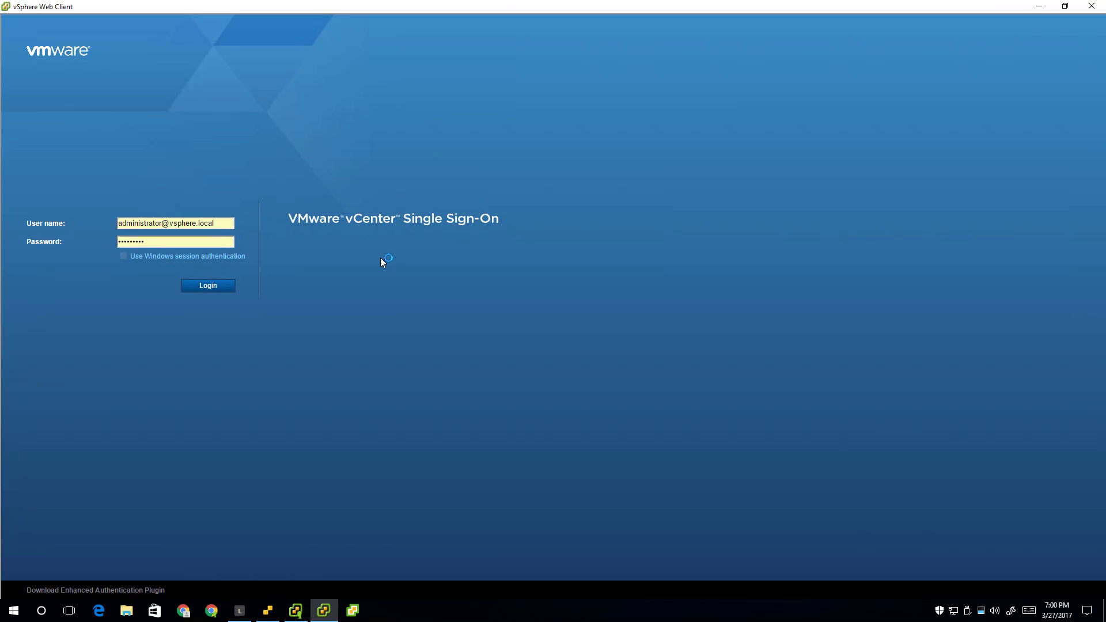
left_click(208, 286)
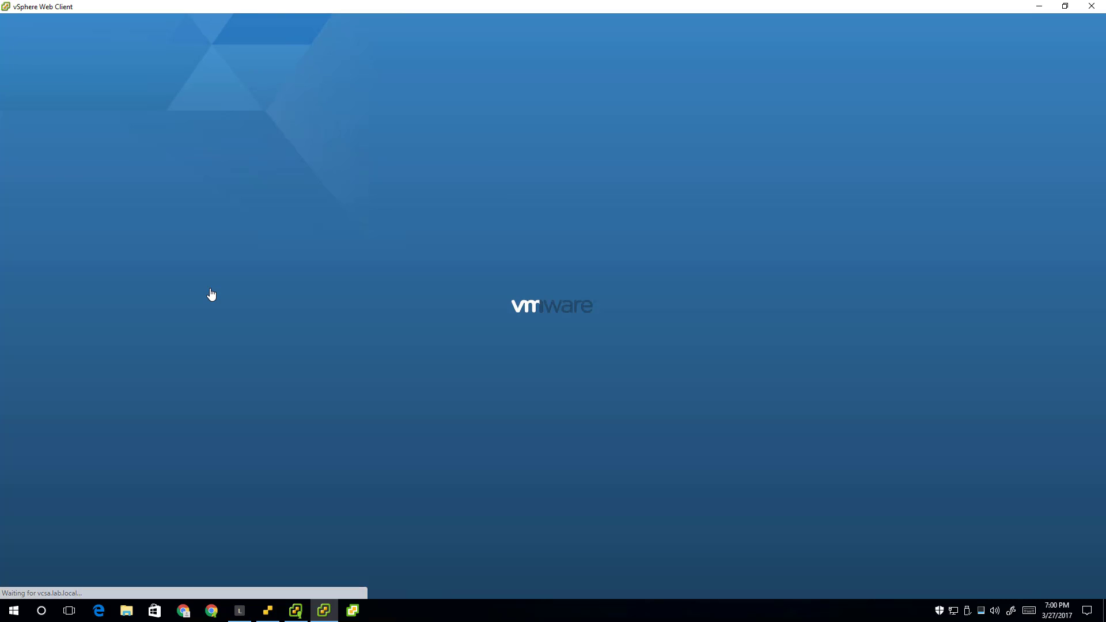
left_click(1082, 10)
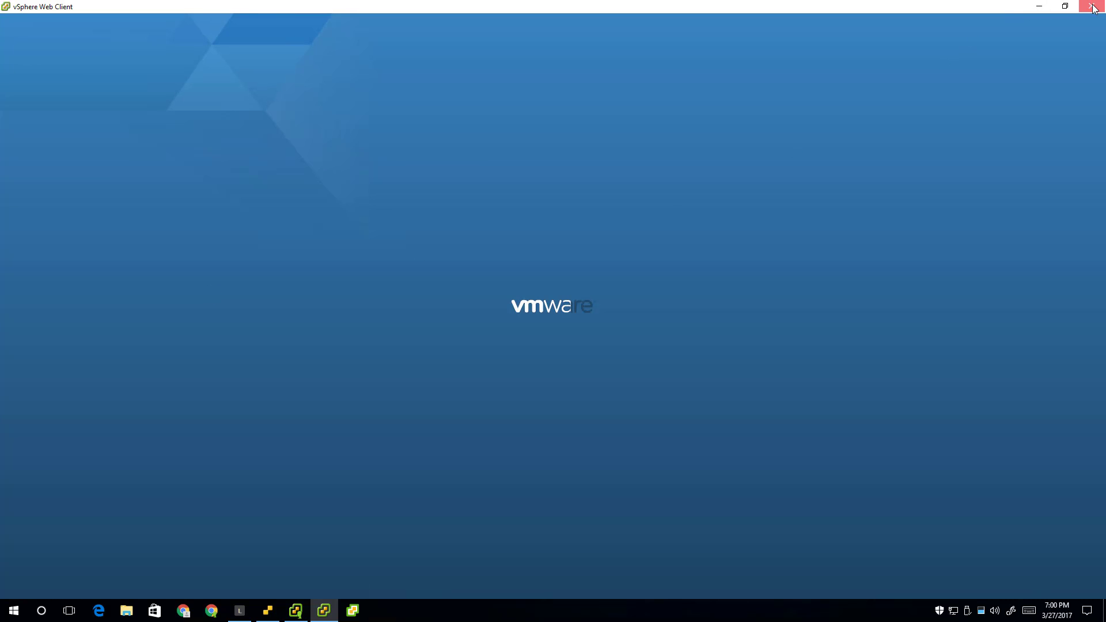
left_click(323, 609)
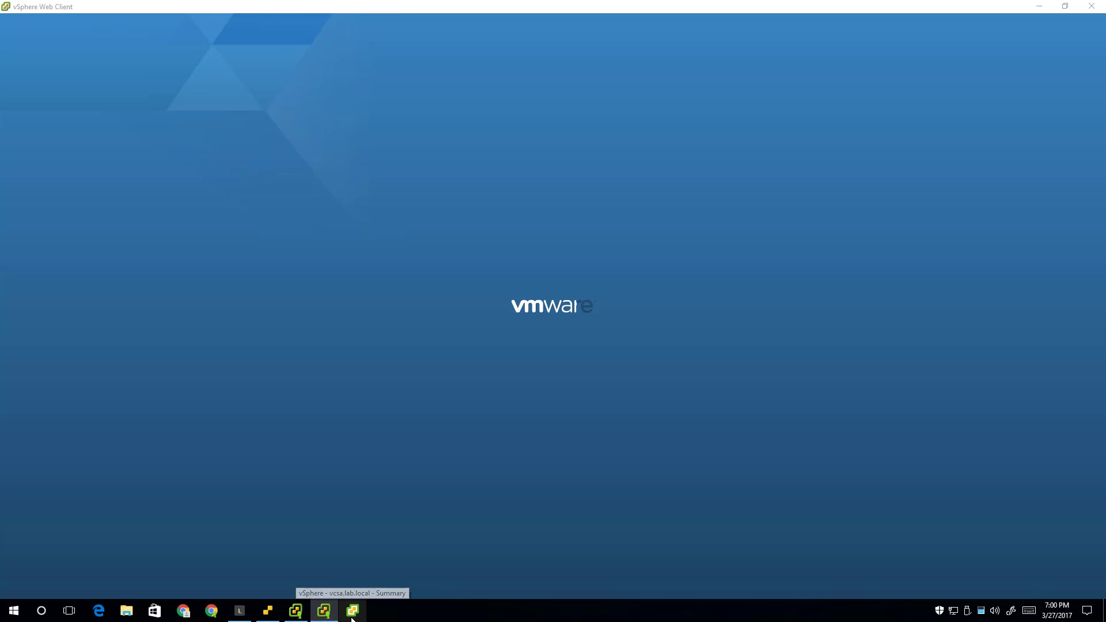
left_click(352, 611)
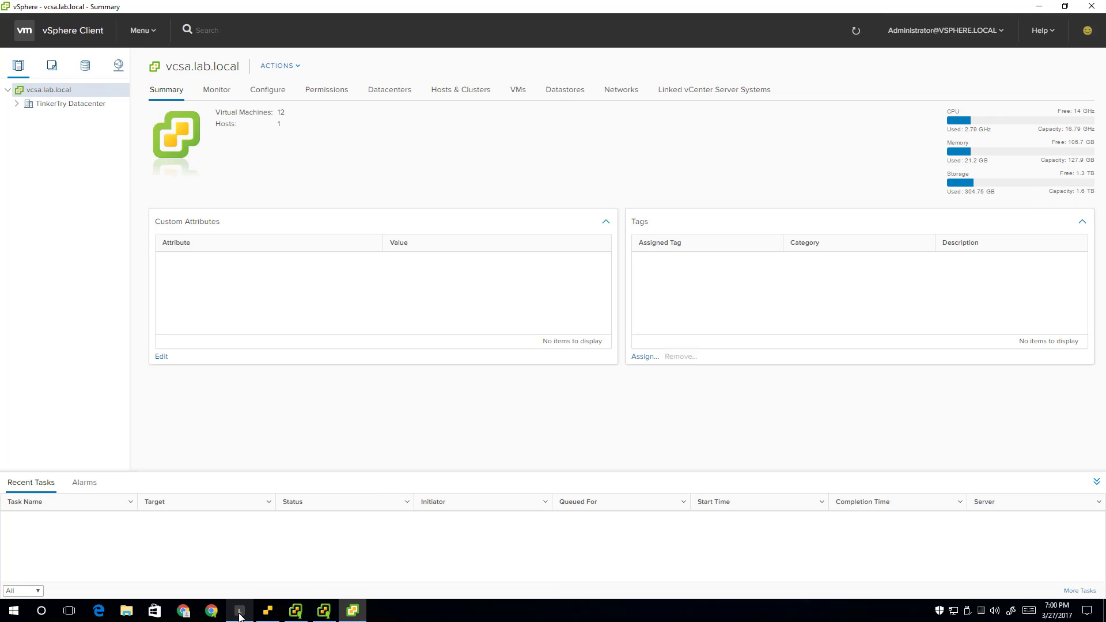
Open a regular Chrome window and load the xd-1541-5028d.lab.local host bookmark
mouse_move(239, 614)
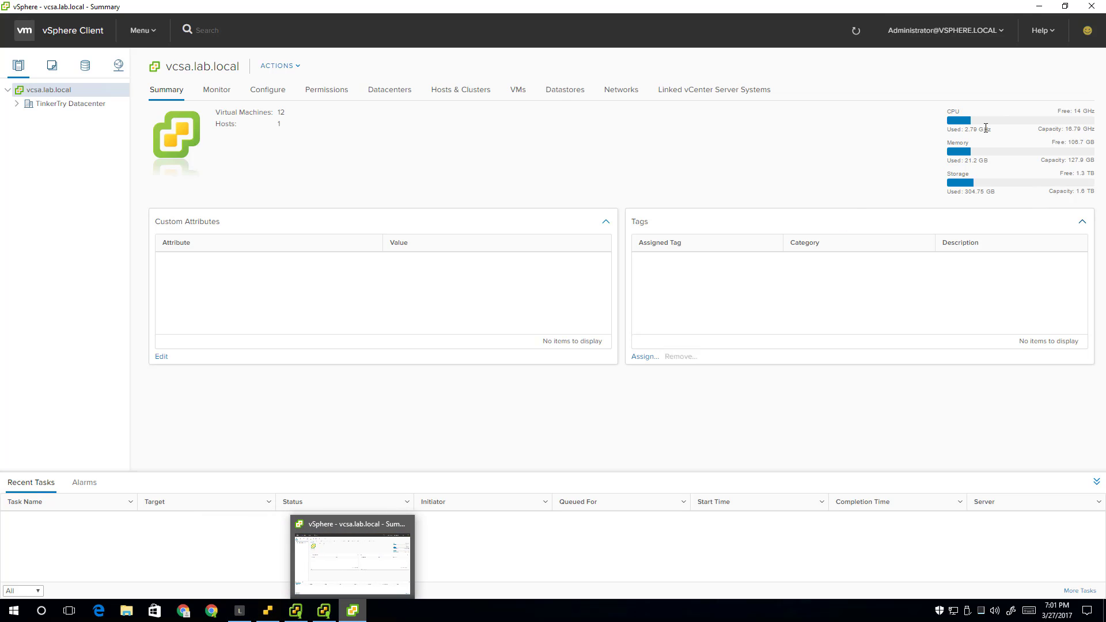
left_click(239, 612)
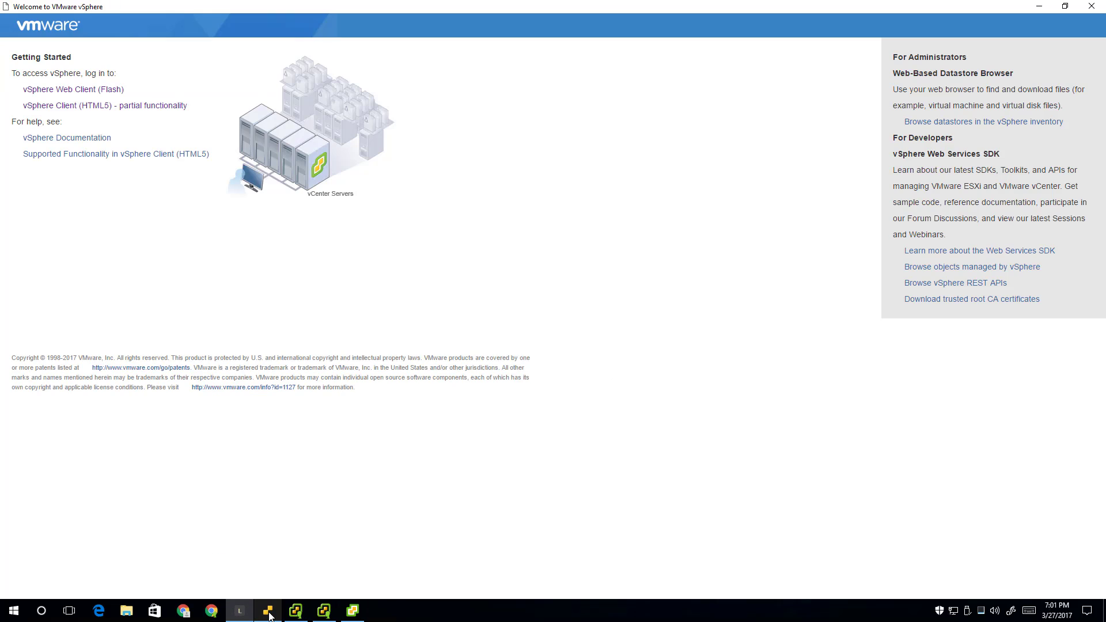
mouse_move(269, 615)
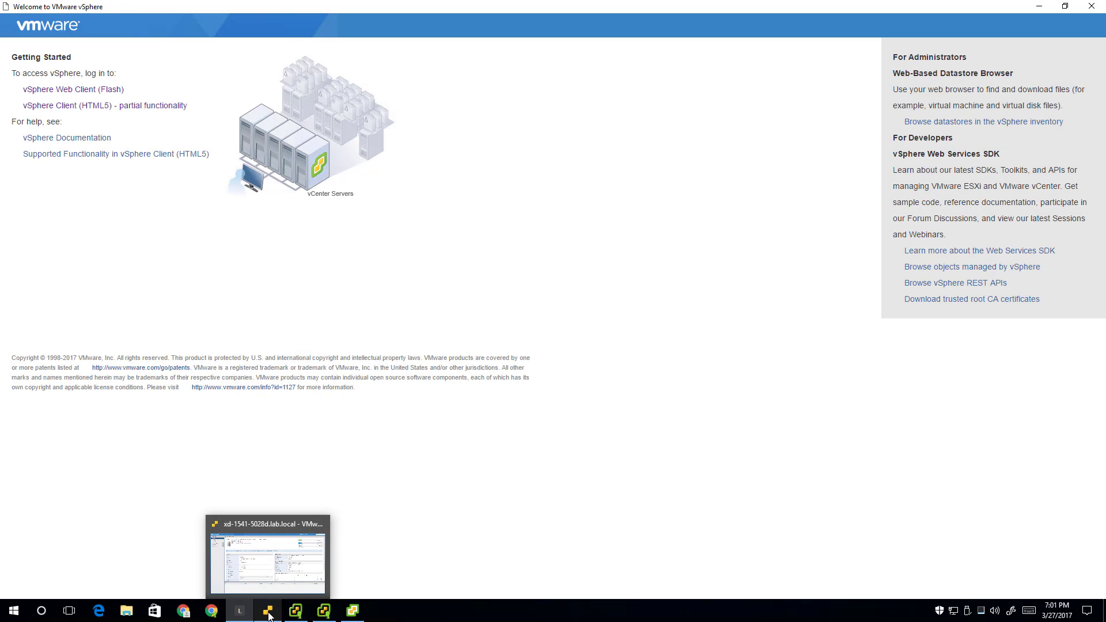
left_click(211, 610)
left_click(184, 43)
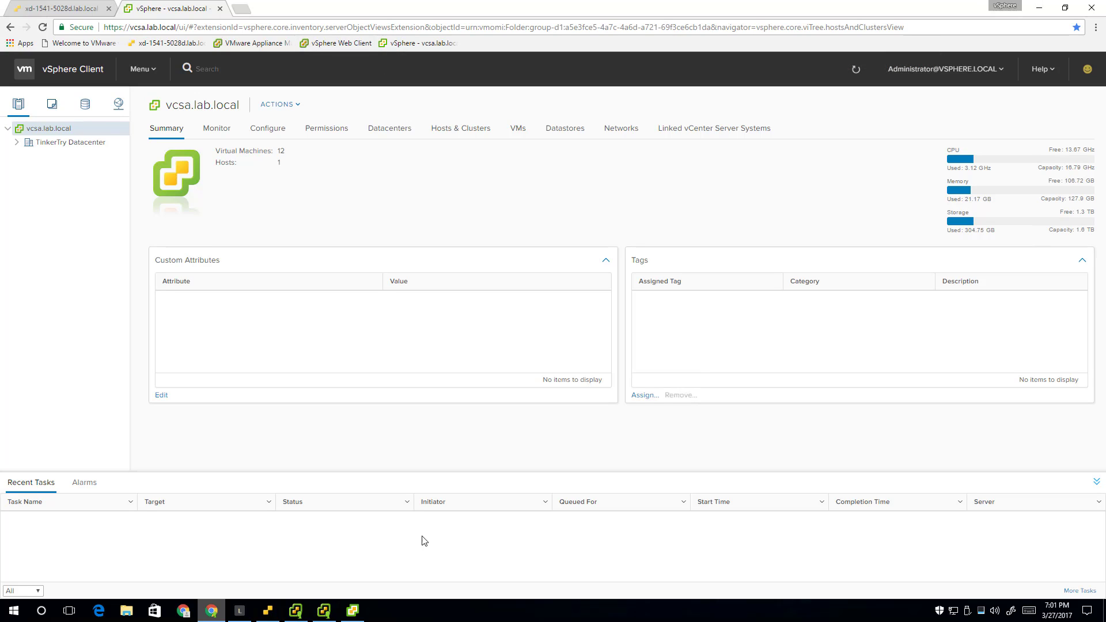
Snap the Chrome browser to the left half and the vSphere app window to the right
left_click(353, 611)
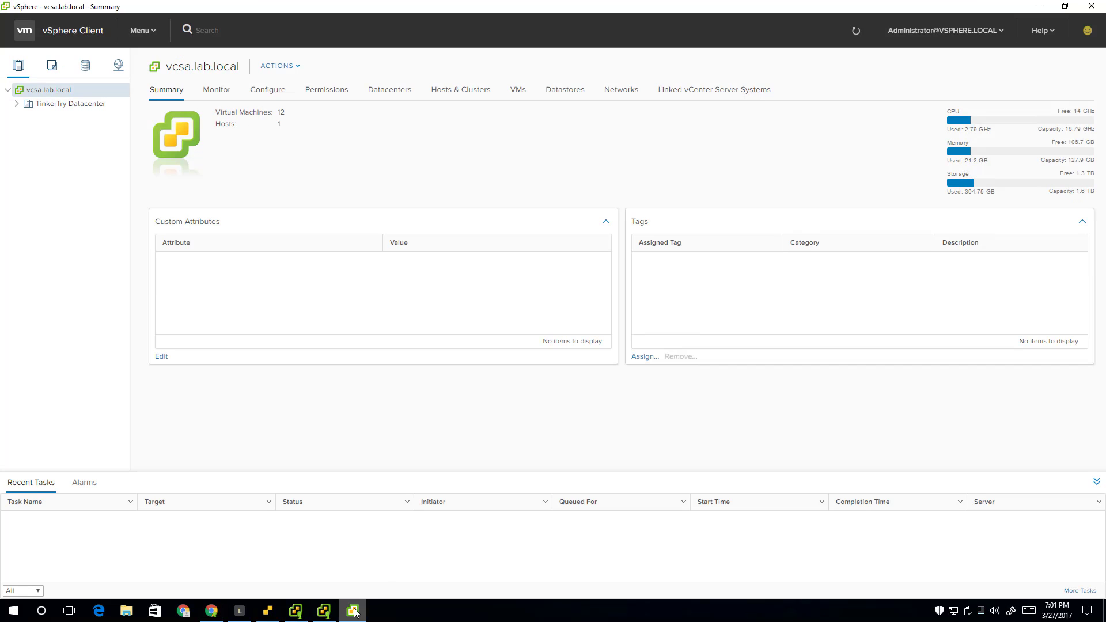
left_click(212, 614)
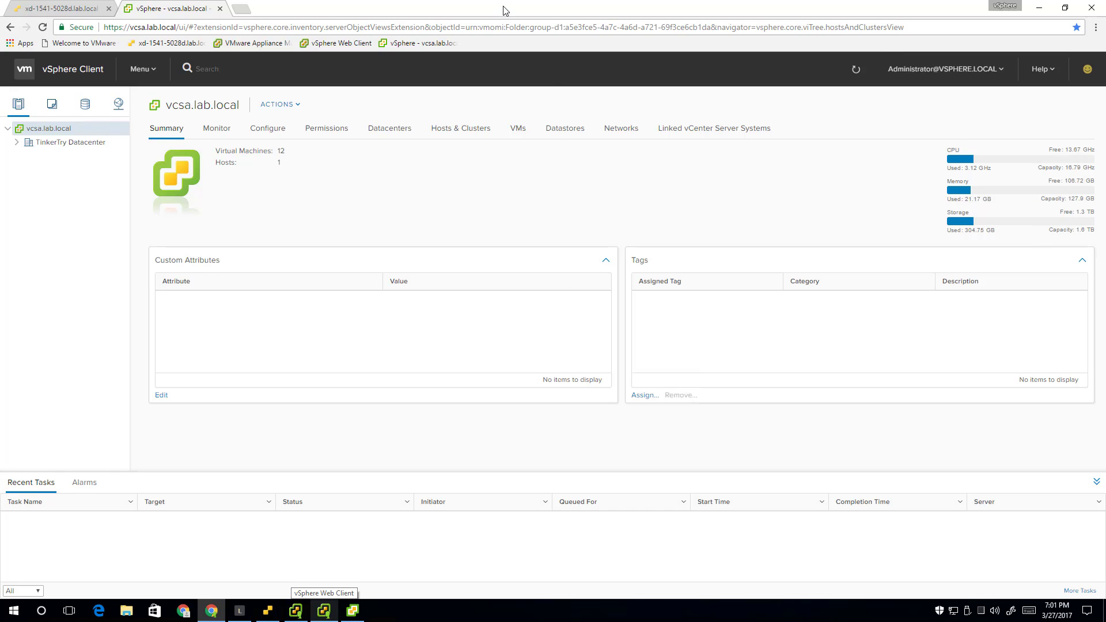
key("super+Left")
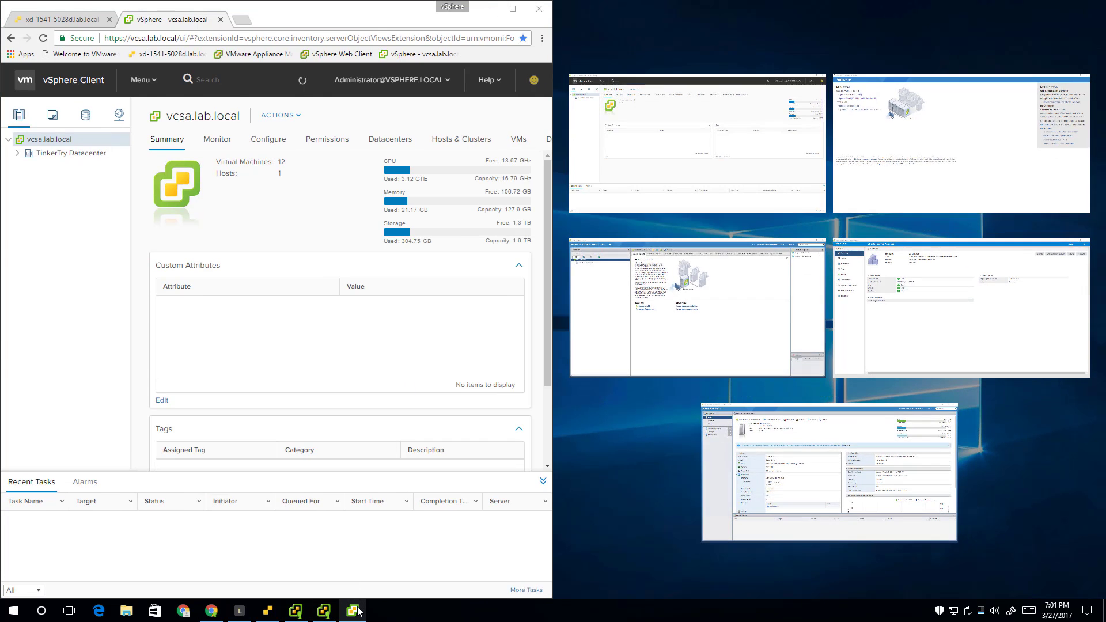
left_click(353, 610)
key("super+Right")
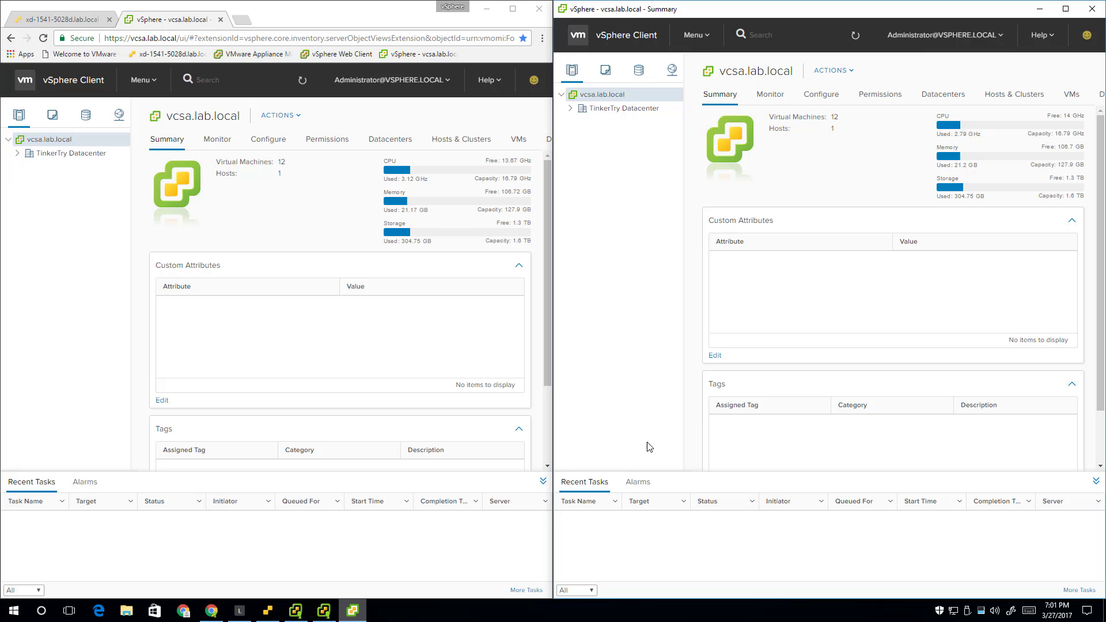
Expand TinkerTry Datacenter and select host xd-1541-5028d.lab.local in both windows
left_click(18, 153)
left_click(80, 167)
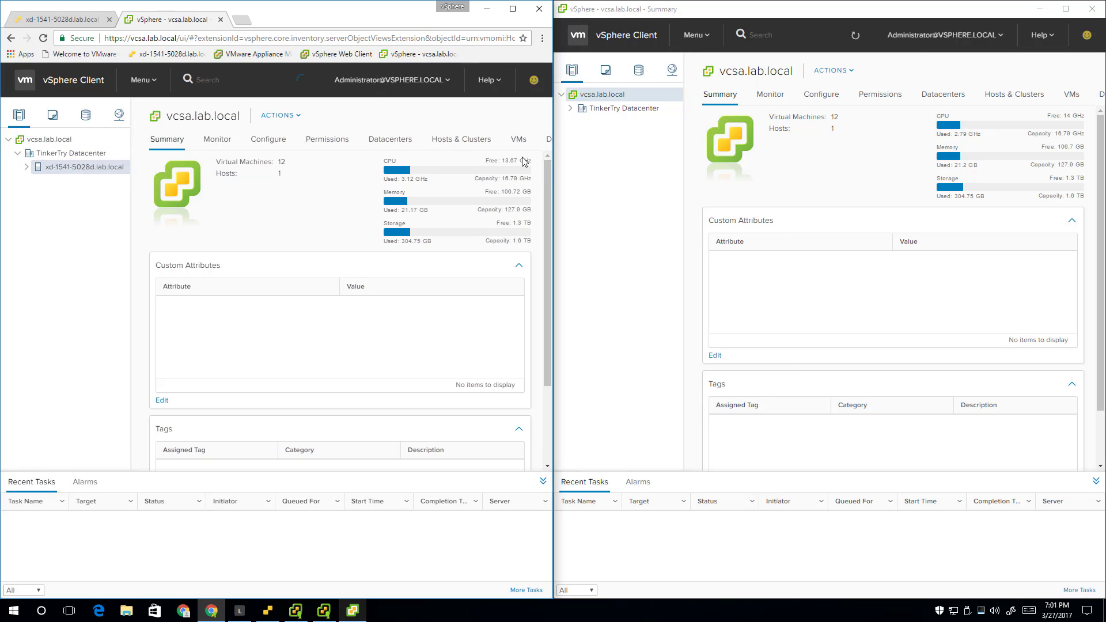
left_click(570, 108)
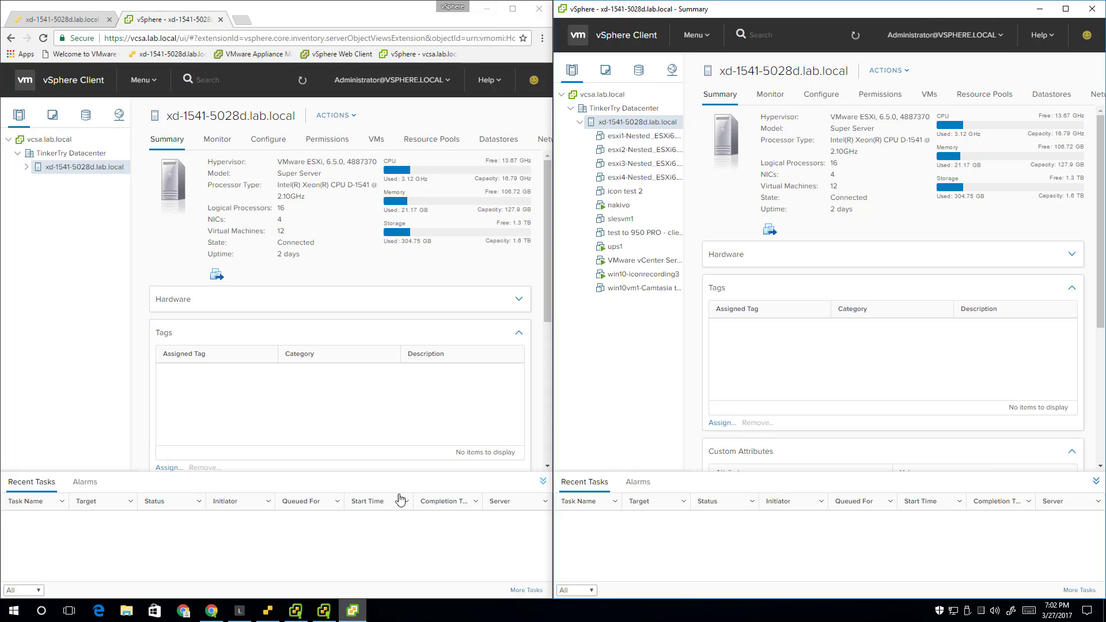
Open a new maximized Chrome window and load vmware.com
left_click(183, 612)
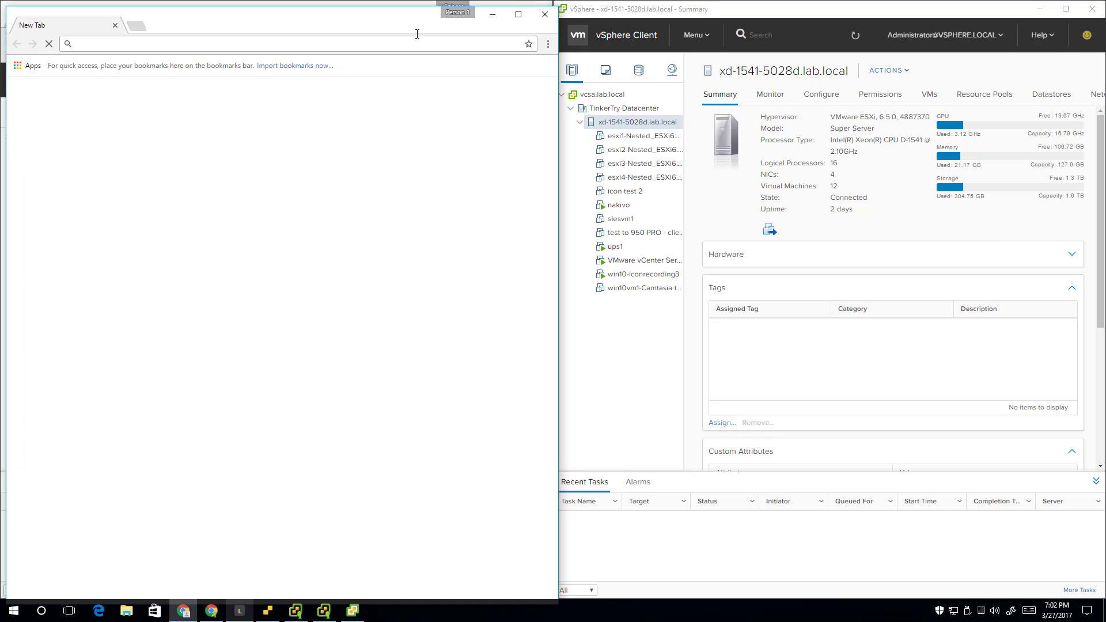
left_click(511, 8)
left_click(220, 33)
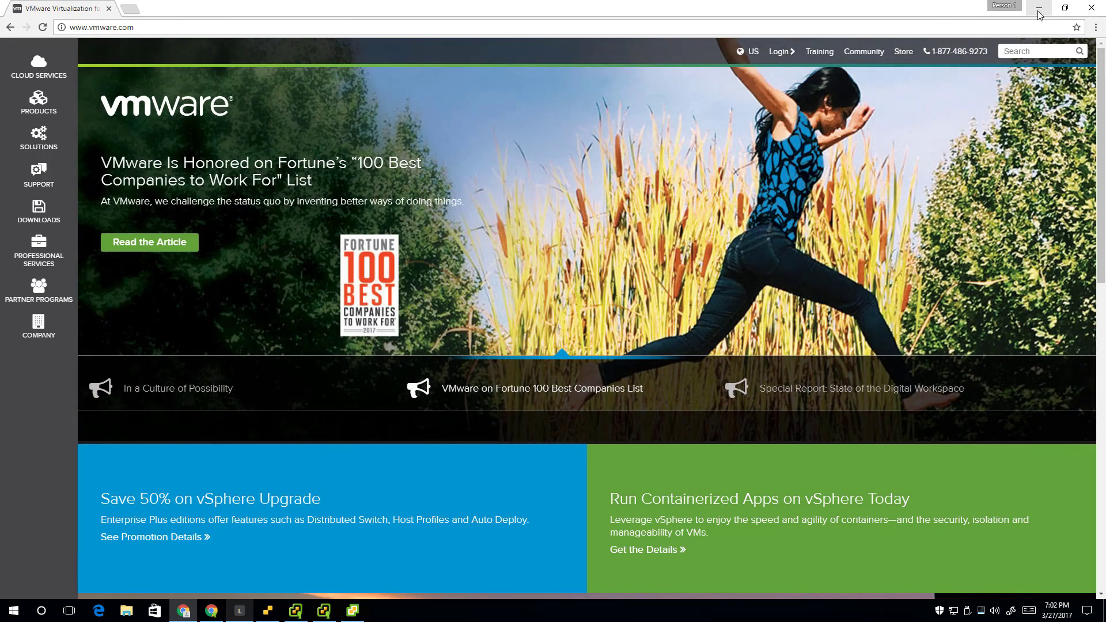
left_click(1038, 9)
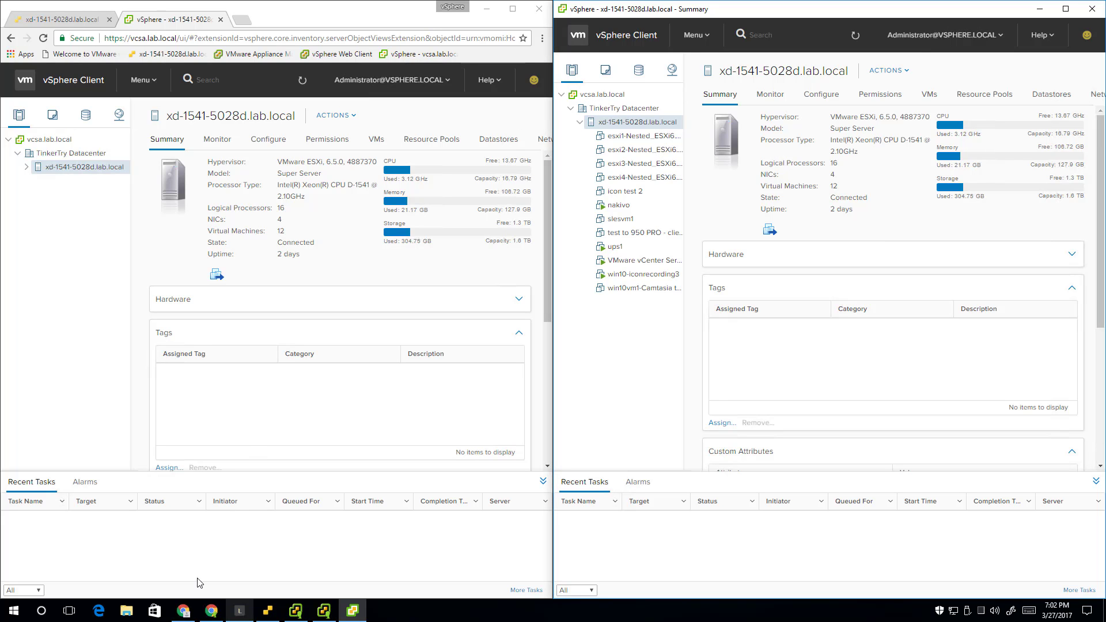
Open vmware.com in a second tab, then switch back to the ESXi host client
left_click(183, 611)
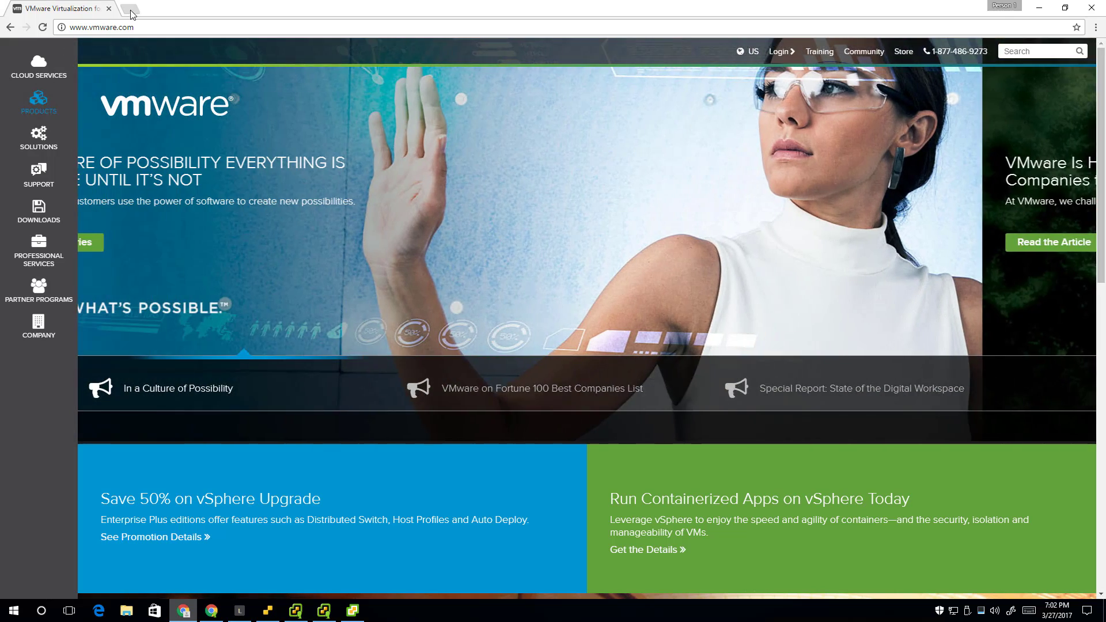
left_click(130, 10)
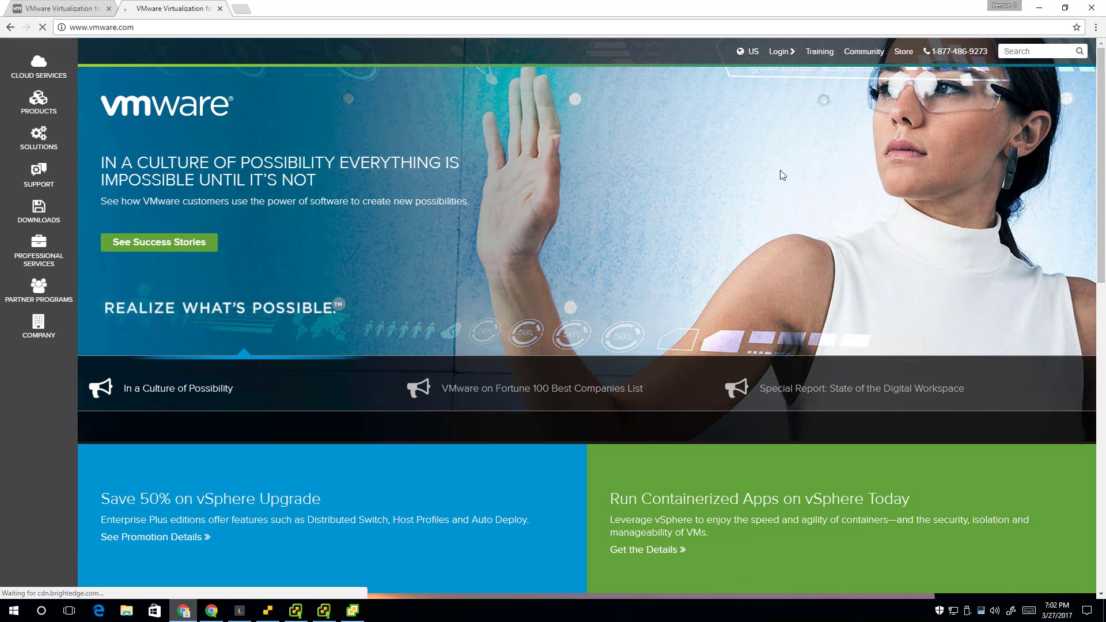
key("alt+Tab")
key("alt+Tab")
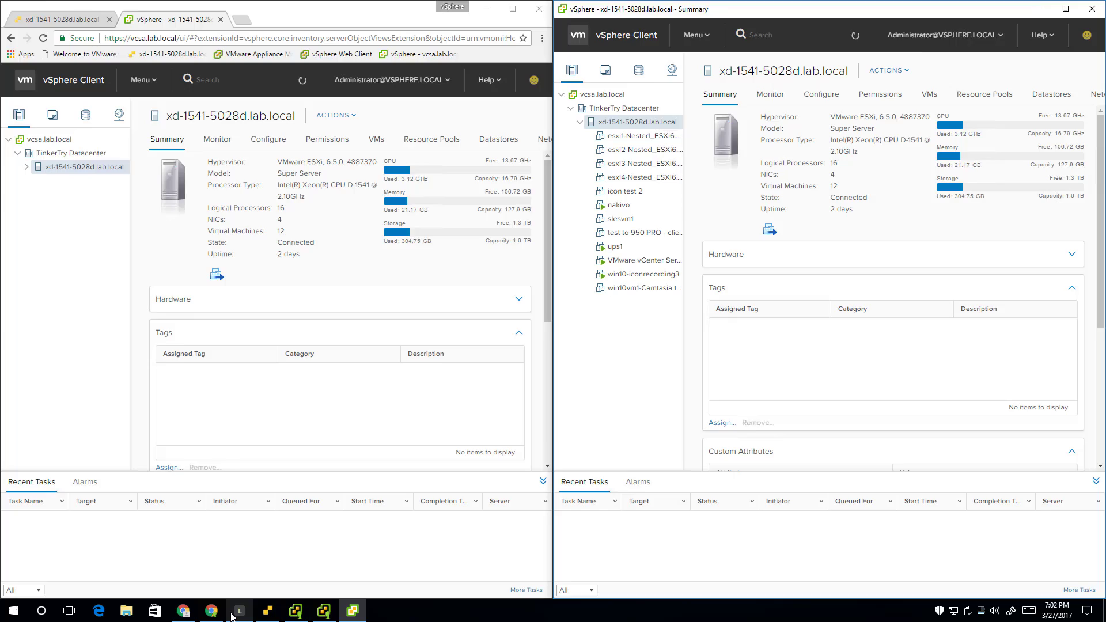
key("alt+Tab")
Cycle through the pinned vSphere app windows and maximize the vSphere Client window
left_click(268, 612)
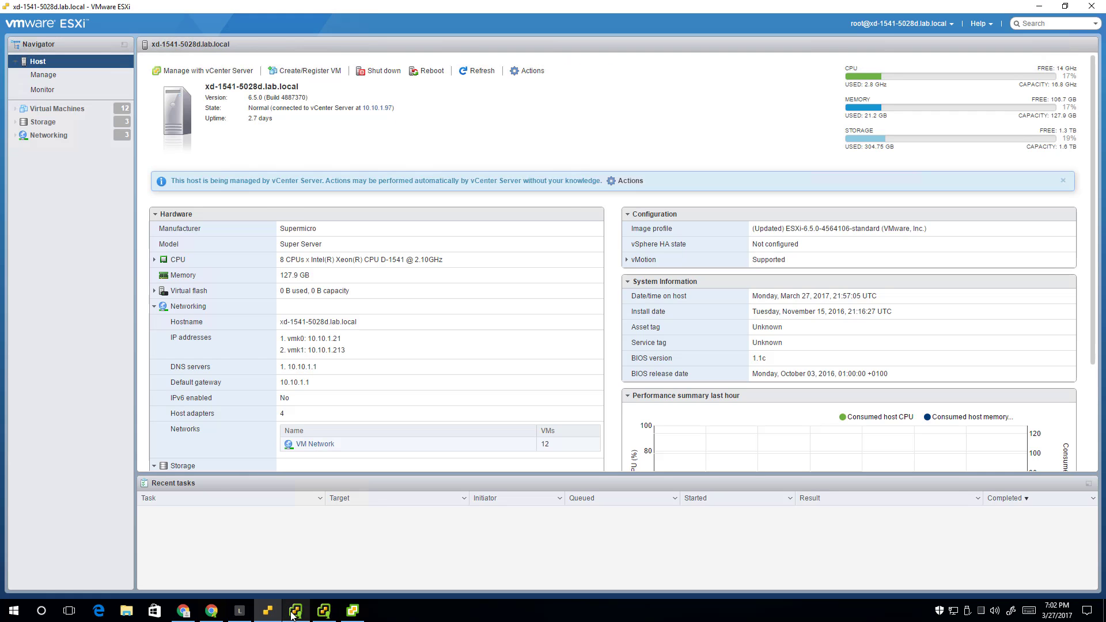
left_click(295, 611)
left_click(326, 615)
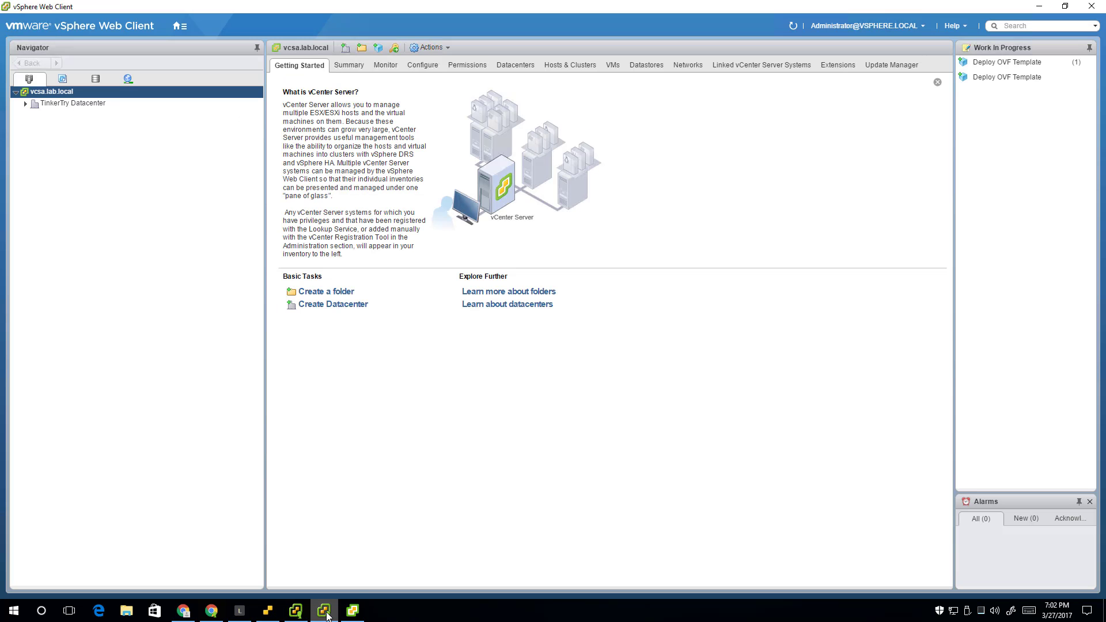
left_click(354, 614)
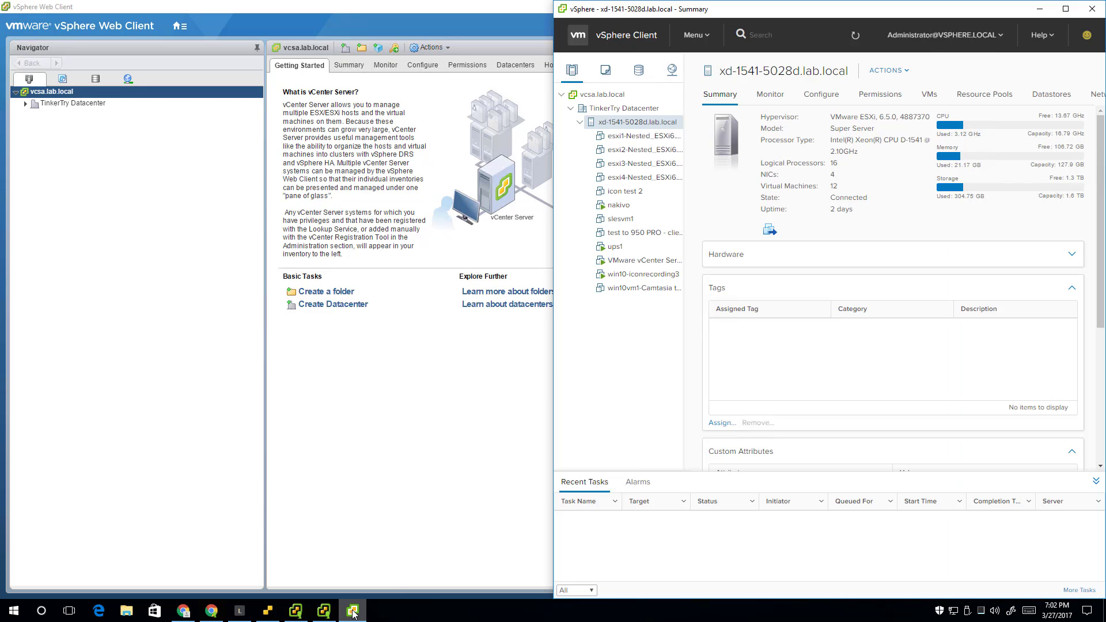
left_click(1065, 8)
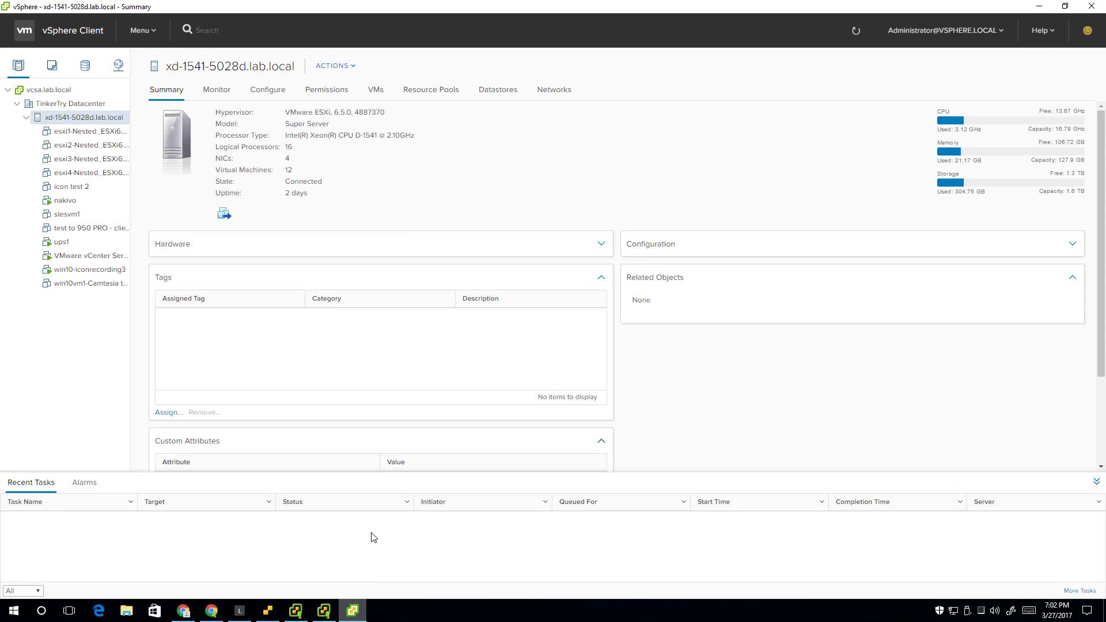
left_click(325, 609)
left_click(353, 610)
key("alt+Tab")
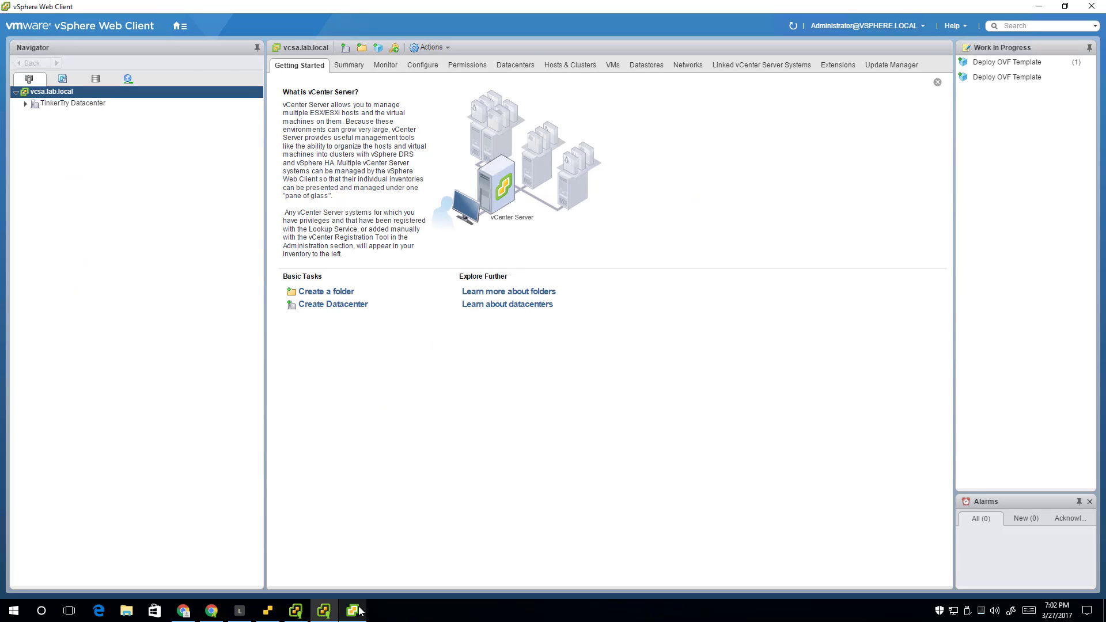
left_click(358, 611)
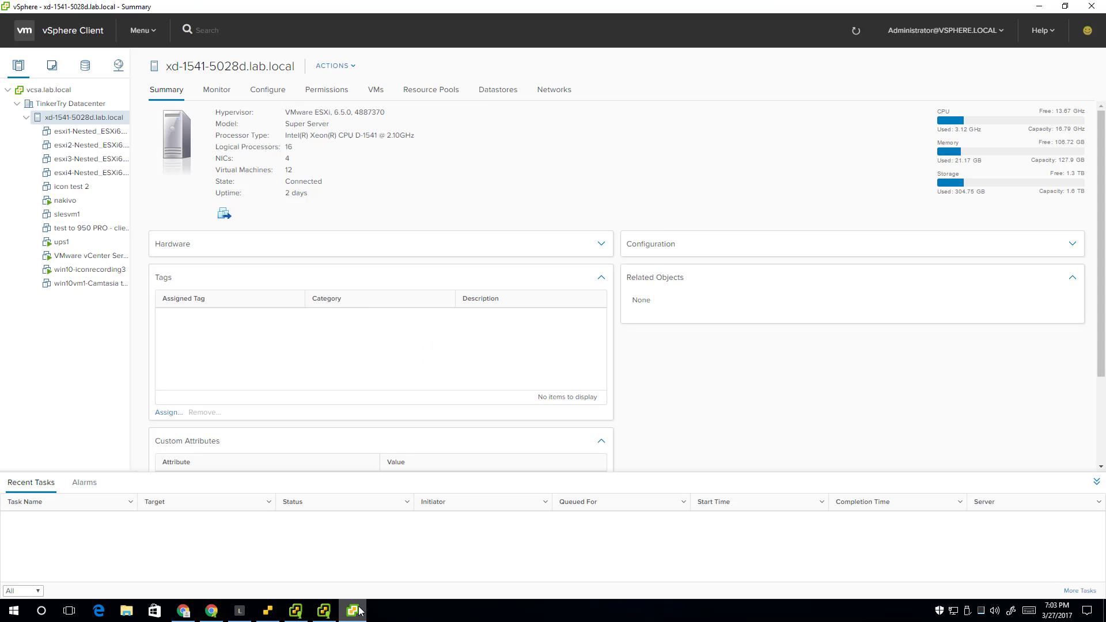
left_click(358, 611)
Open host xd-1541-5028d.lab.local's Getting Started page in Web Client, then return to vSphere Client
left_click(26, 103)
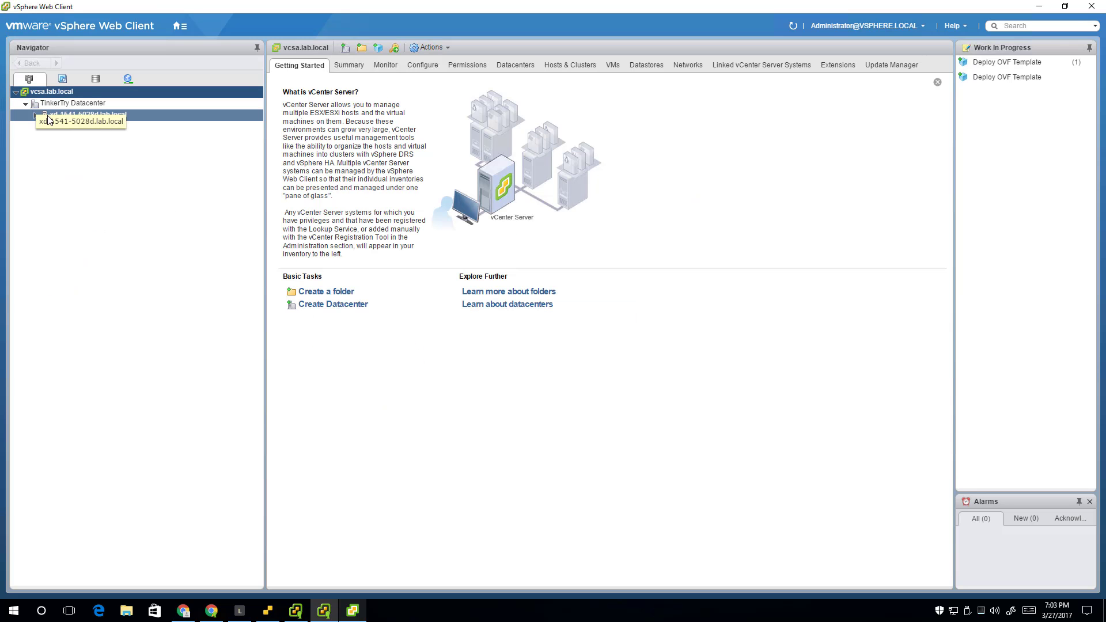
left_click(35, 115)
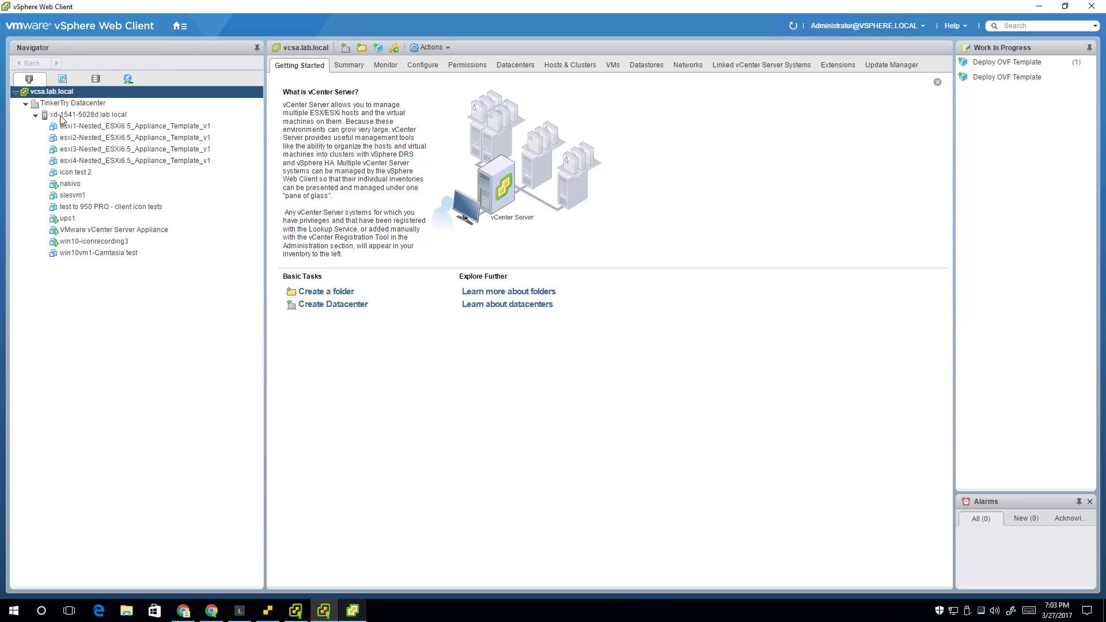
left_click(65, 115)
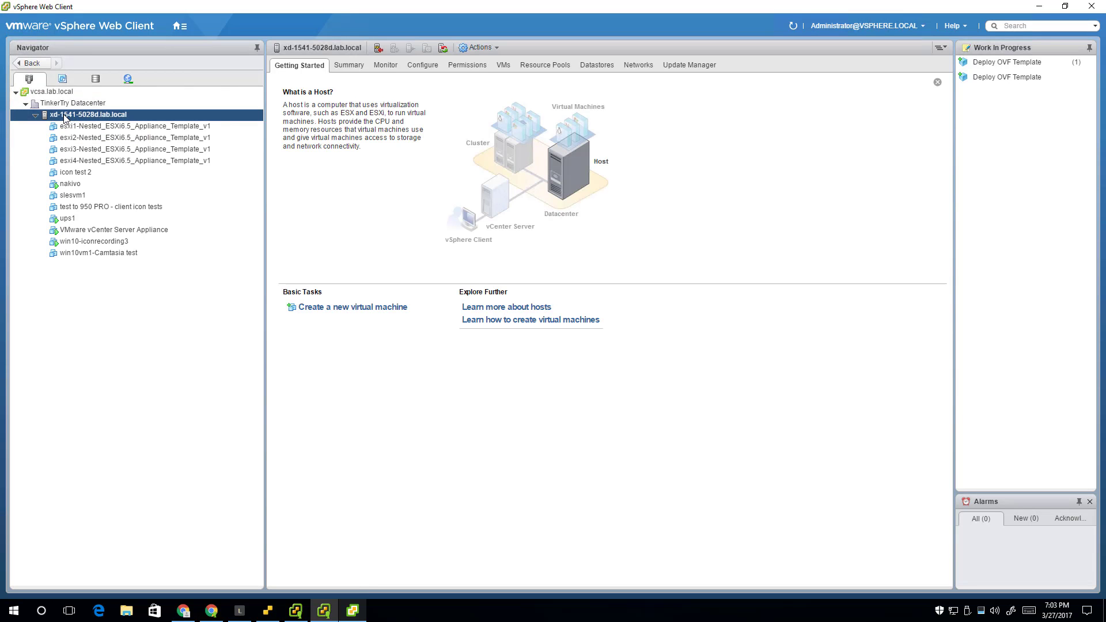
key("alt+Tab")
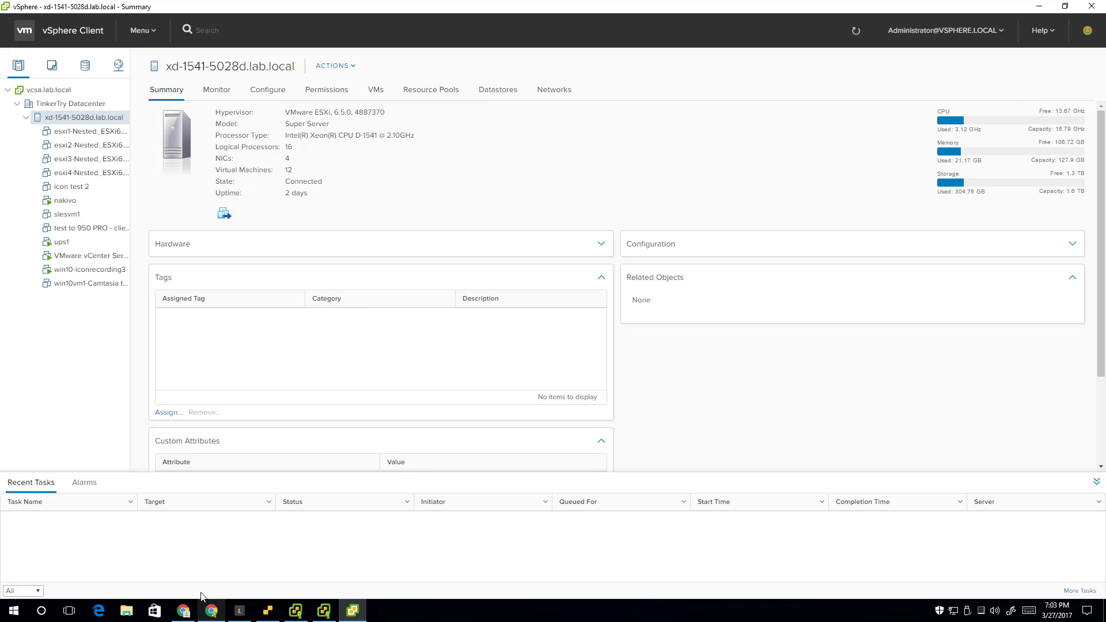
Load tinkertry.com in the second Chrome tab in place of vmware.com
left_click(183, 610)
left_click(265, 30)
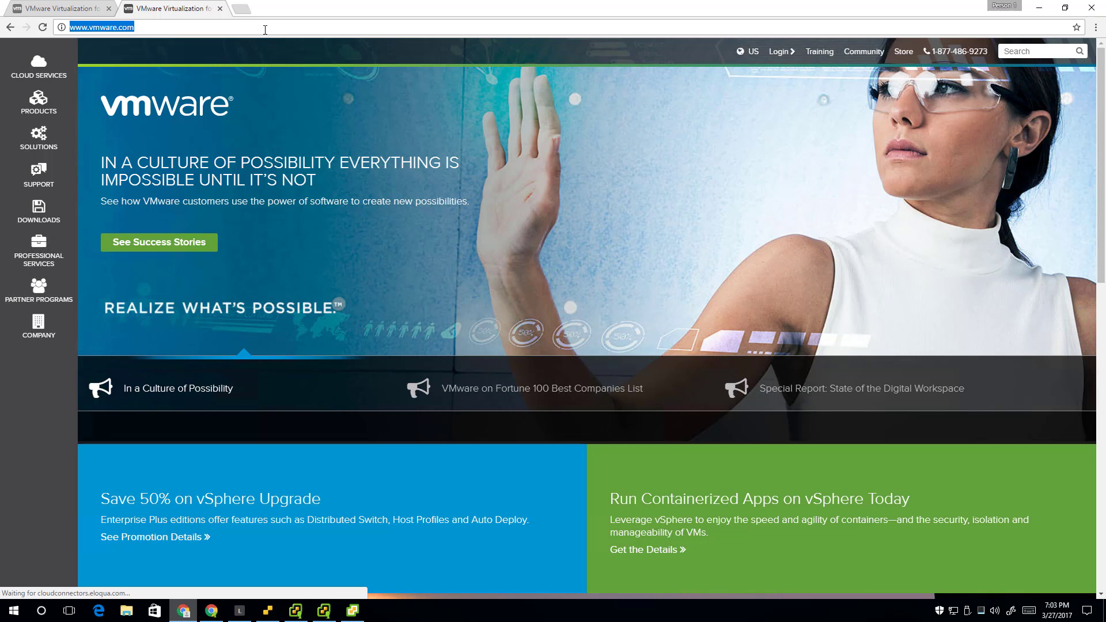
type("tinkertry.com")
key("Return")
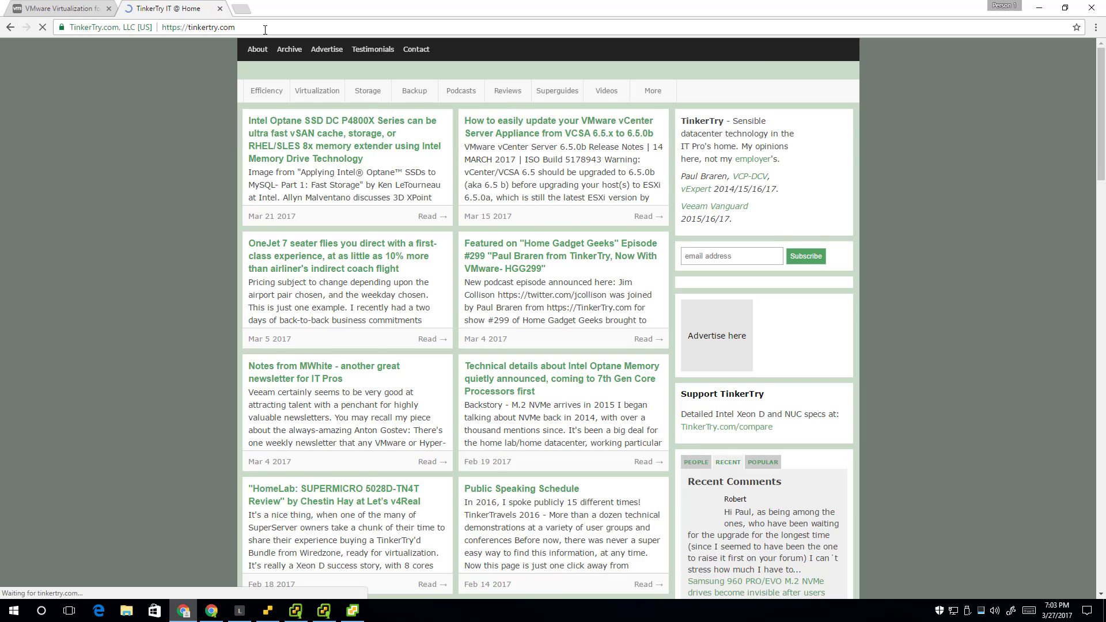